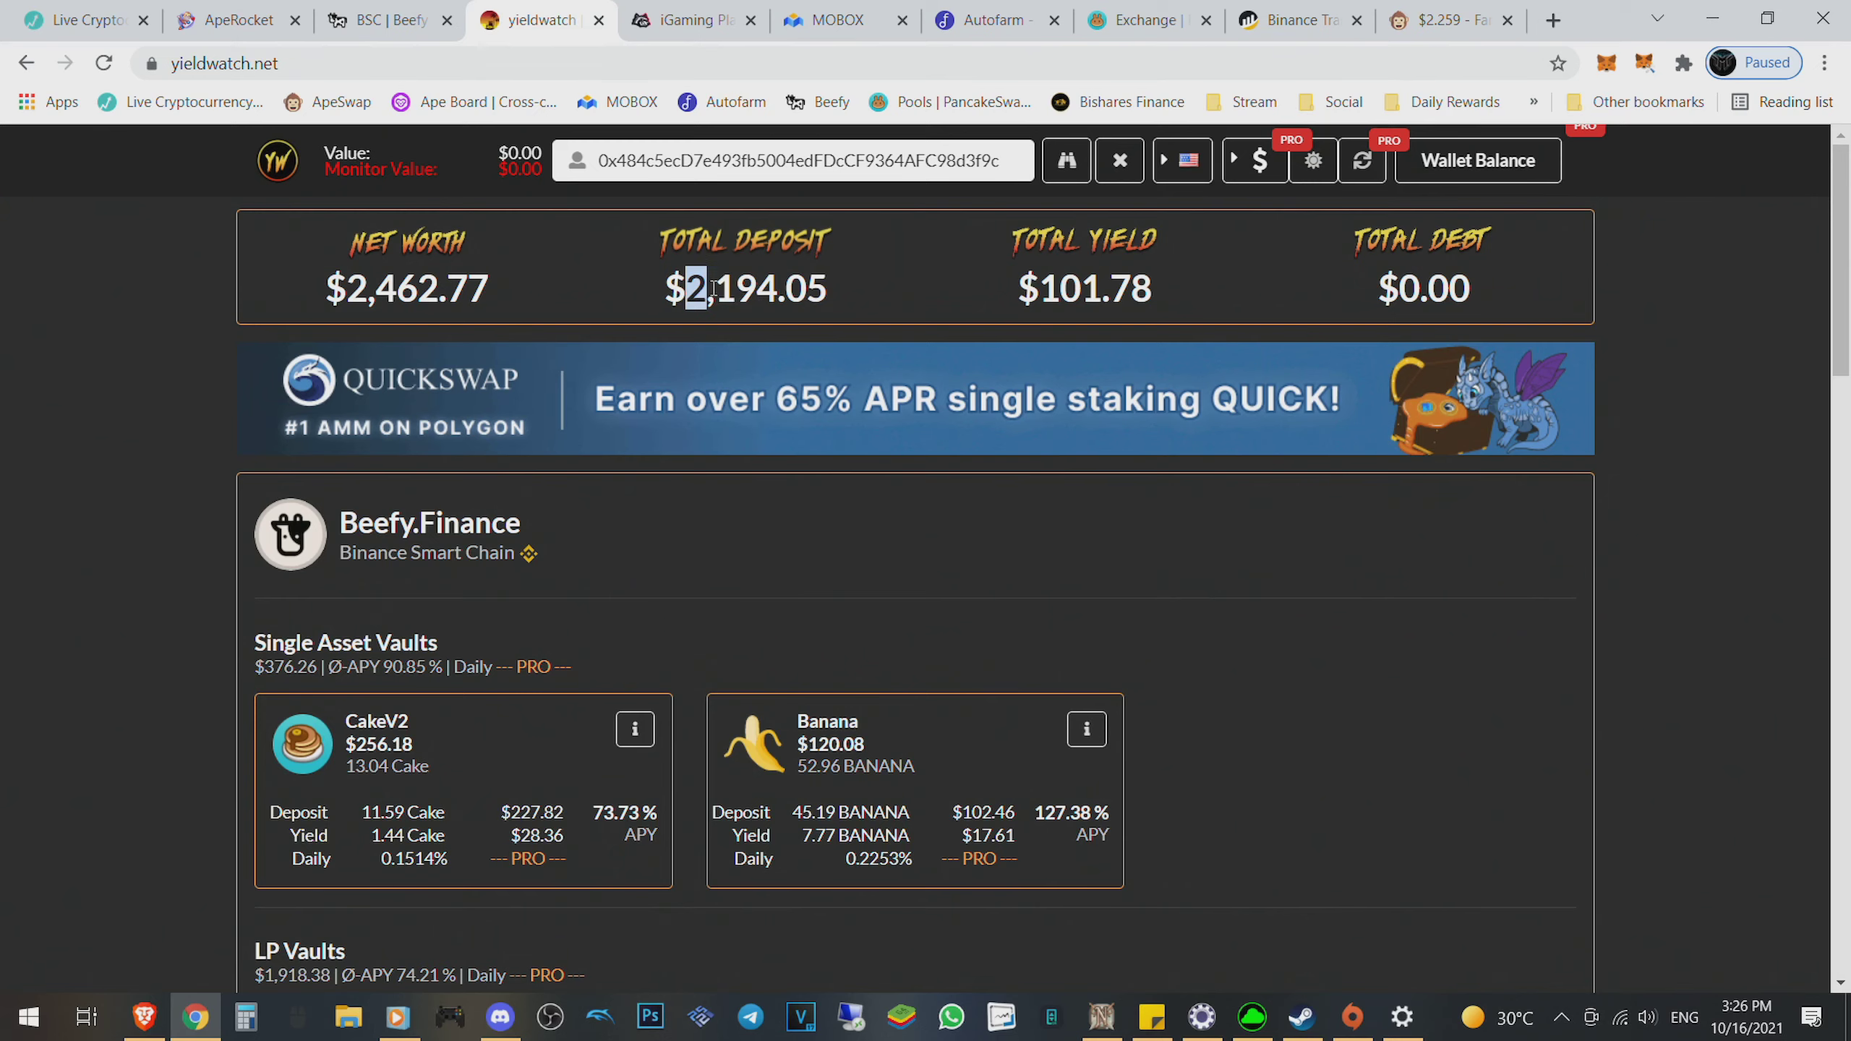
# Step: Point out the mooApeBIFI and BIFI-BNB names on yieldwatch's BREW vault card
pyautogui.scroll(-5, 774, 293)
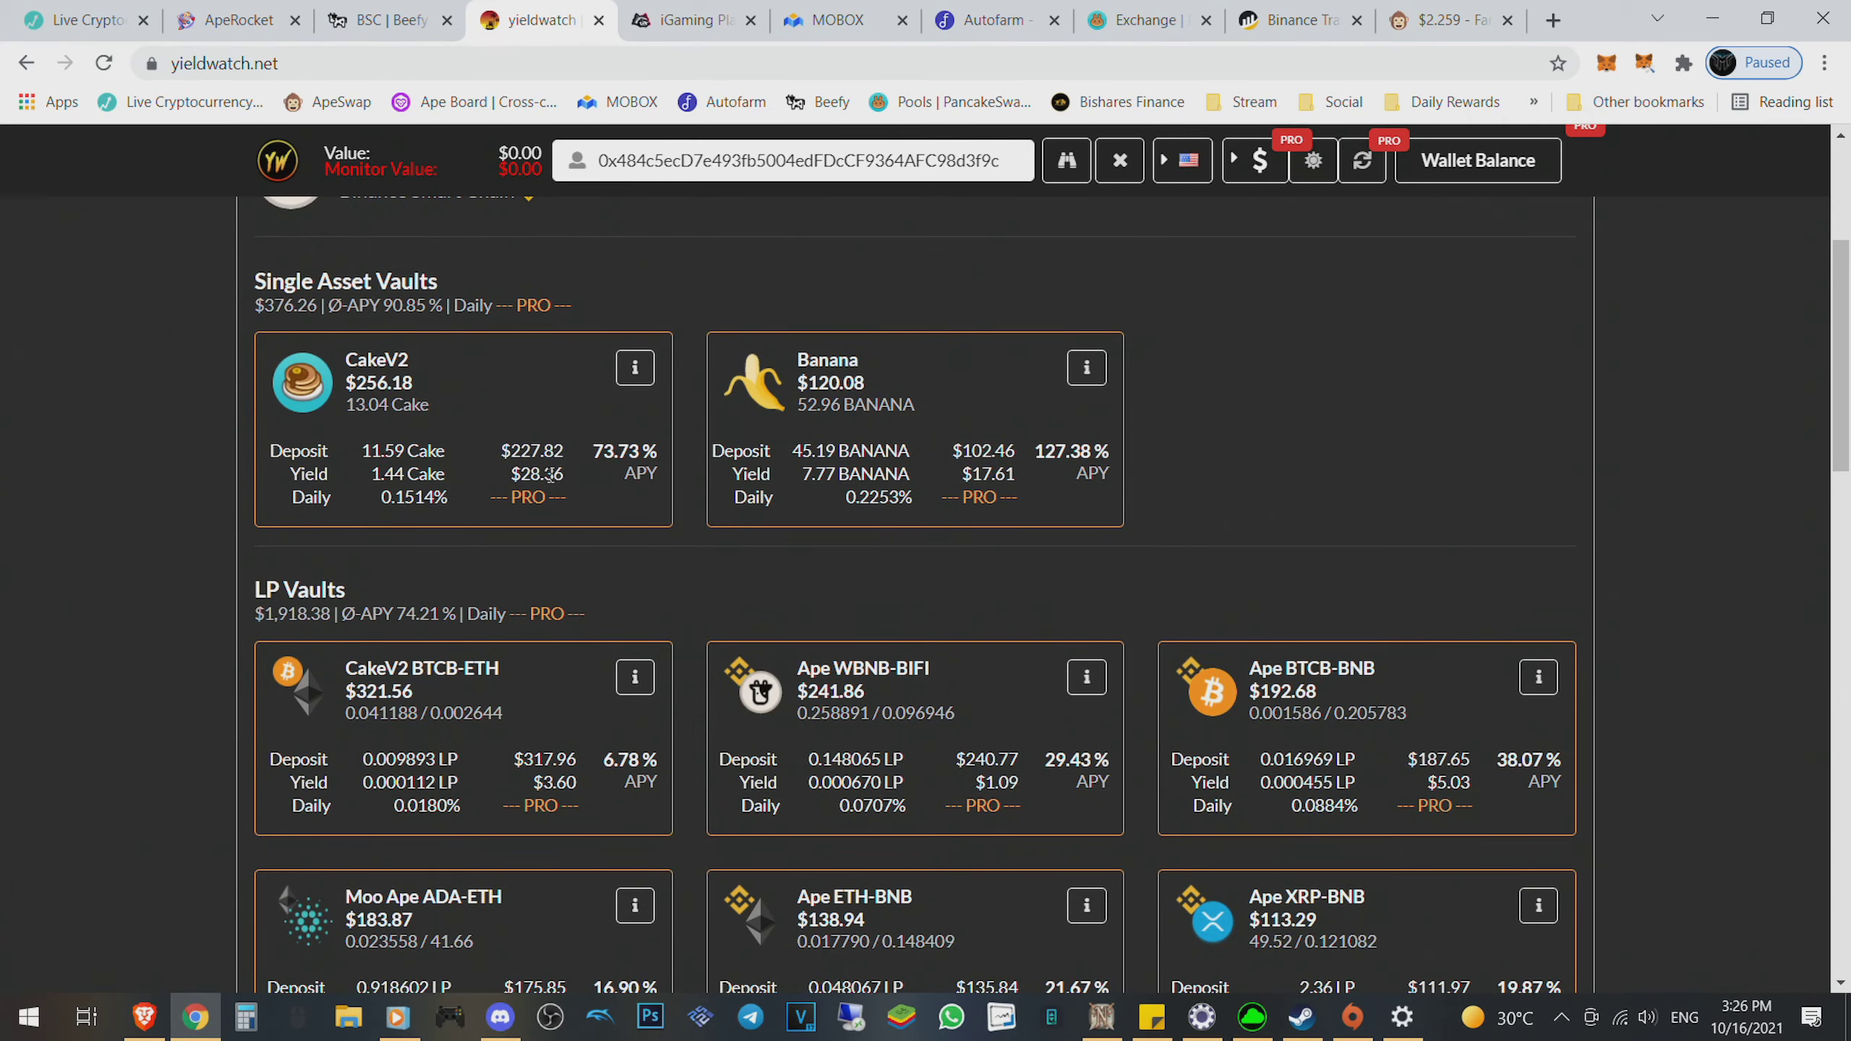
pyautogui.scroll(-2, 550, 475)
pyautogui.scroll(-4, 550, 474)
pyautogui.scroll(-6, 550, 474)
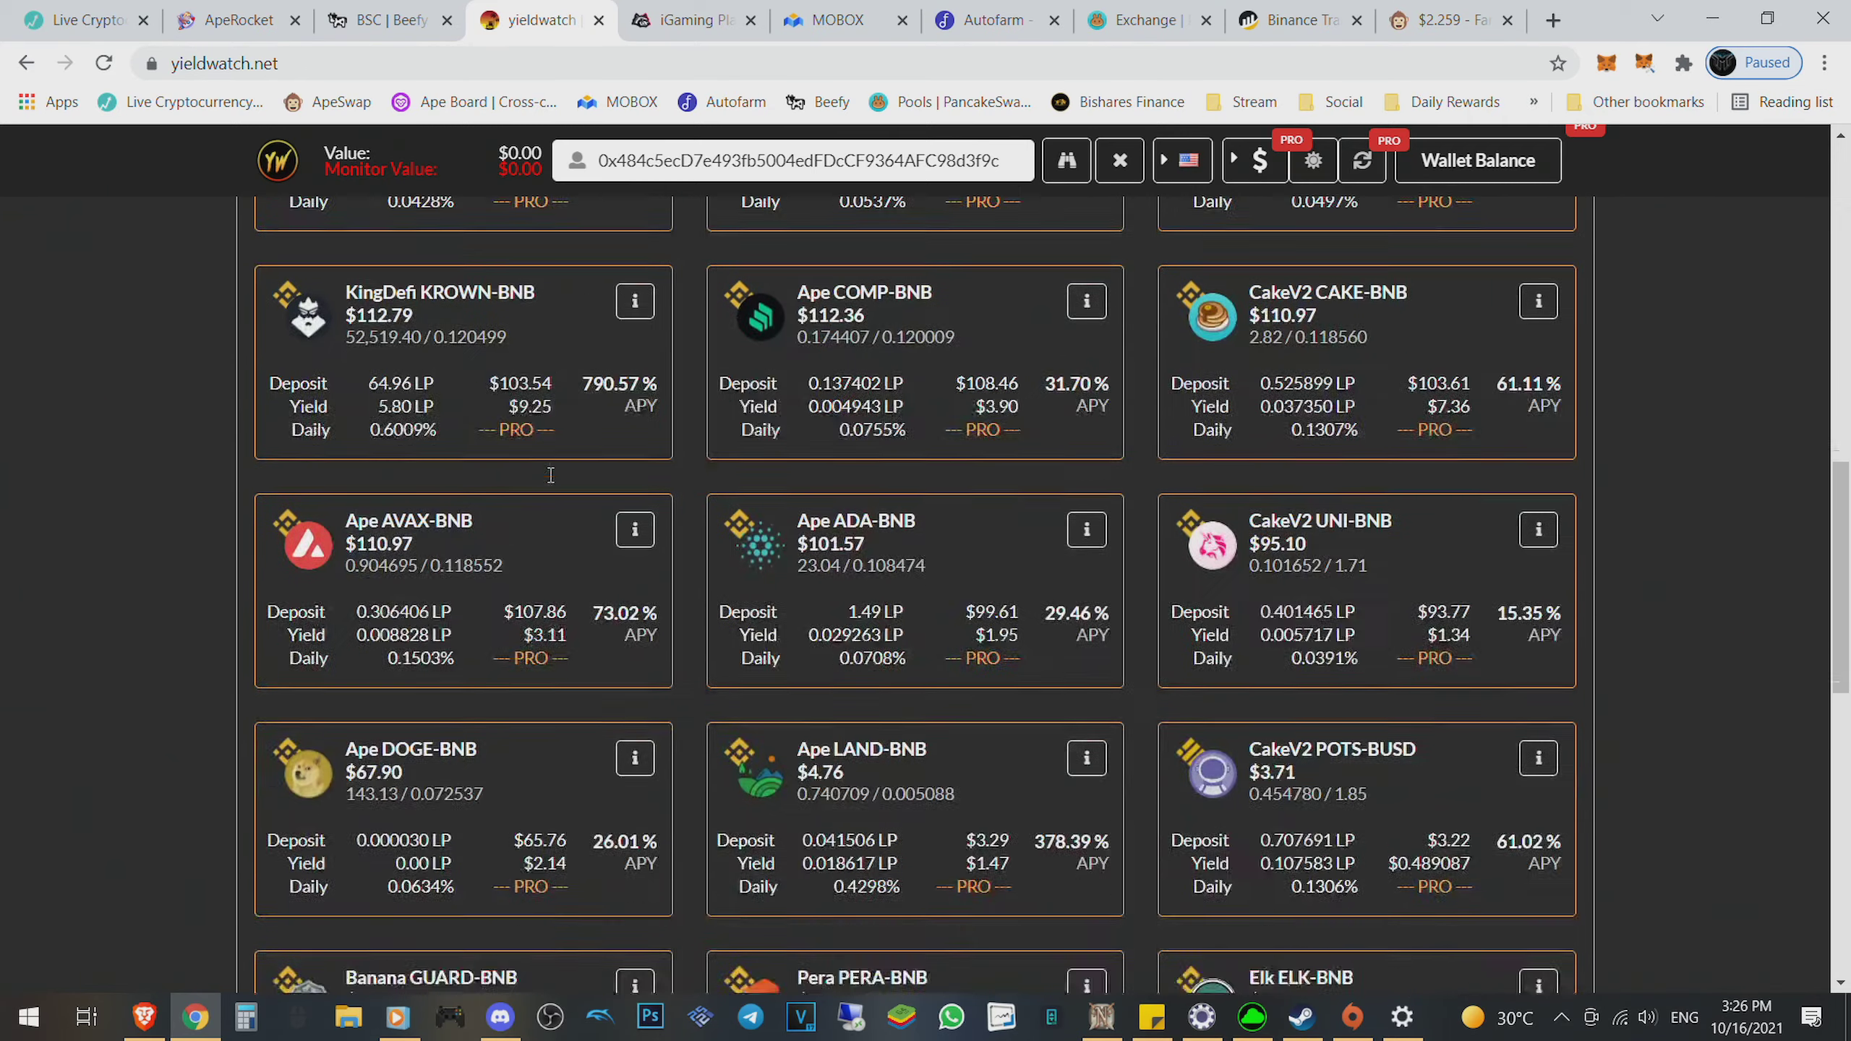
pyautogui.scroll(-8, 550, 474)
pyautogui.scroll(-3, 551, 475)
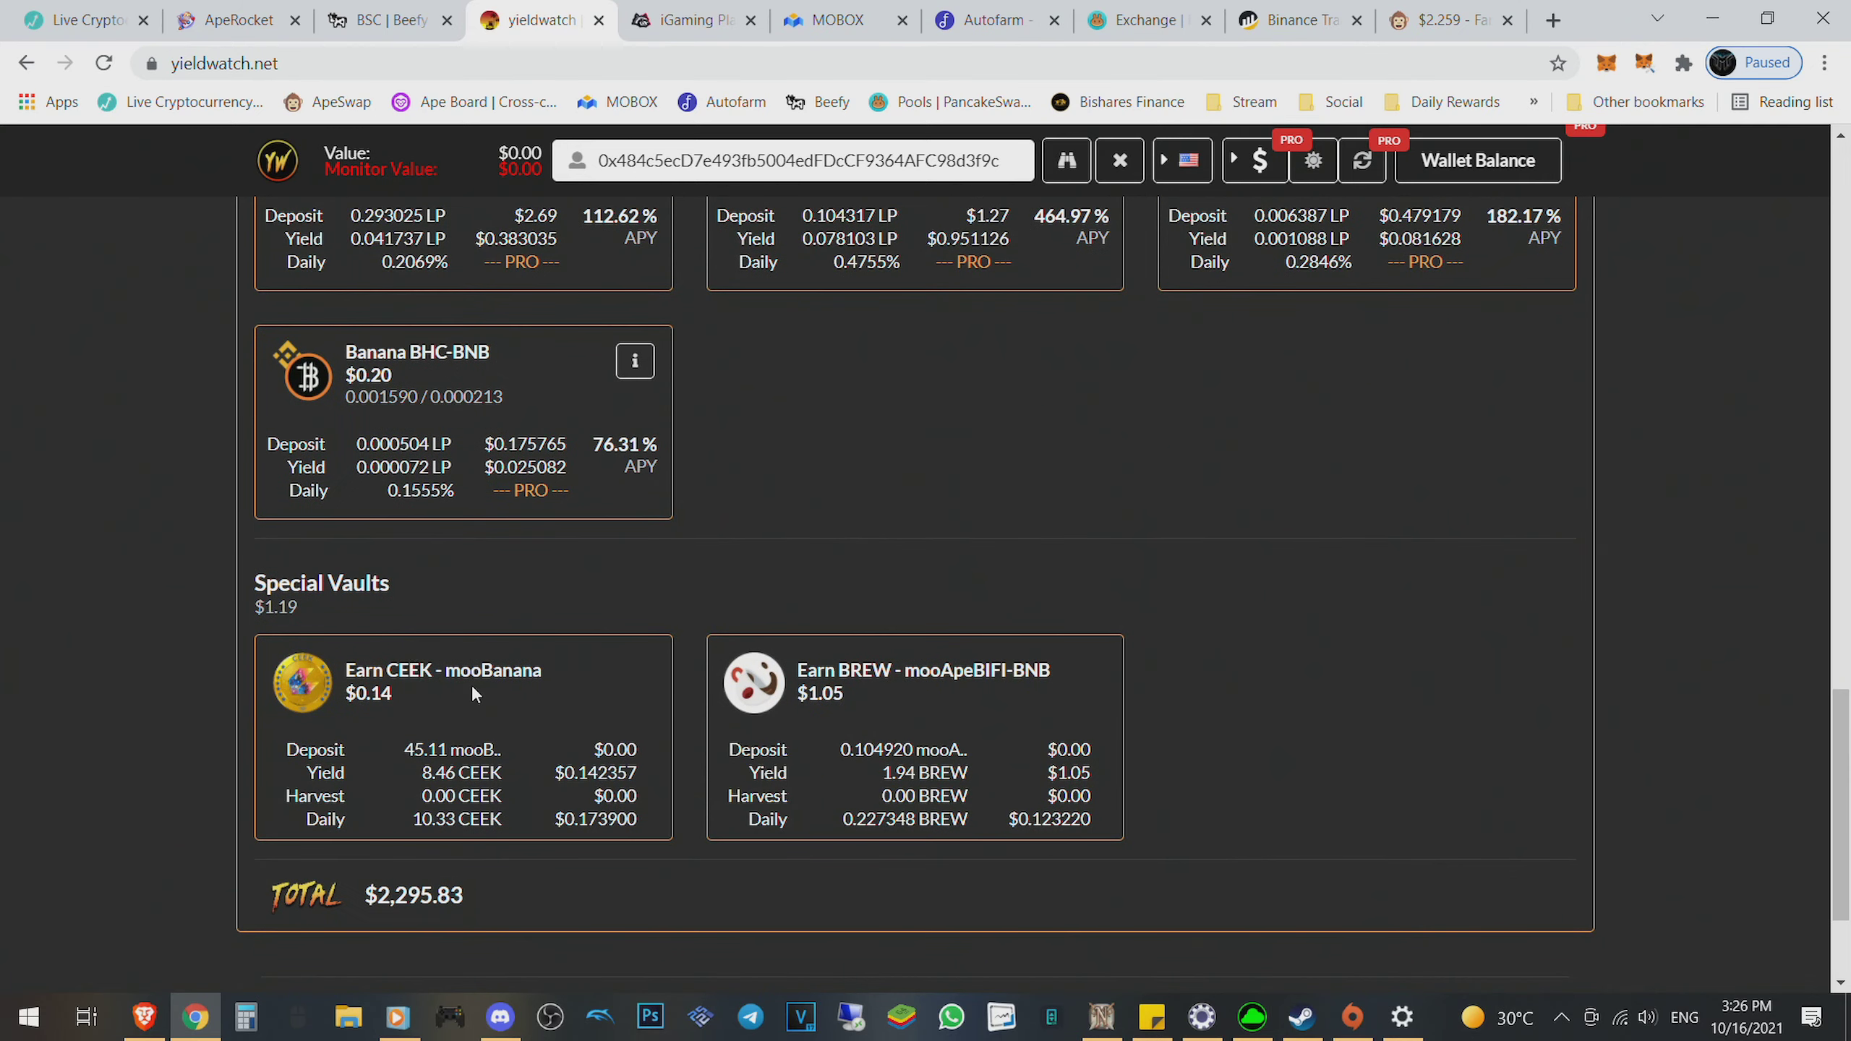
pyautogui.doubleClick(495, 670)
pyautogui.doubleClick(984, 672)
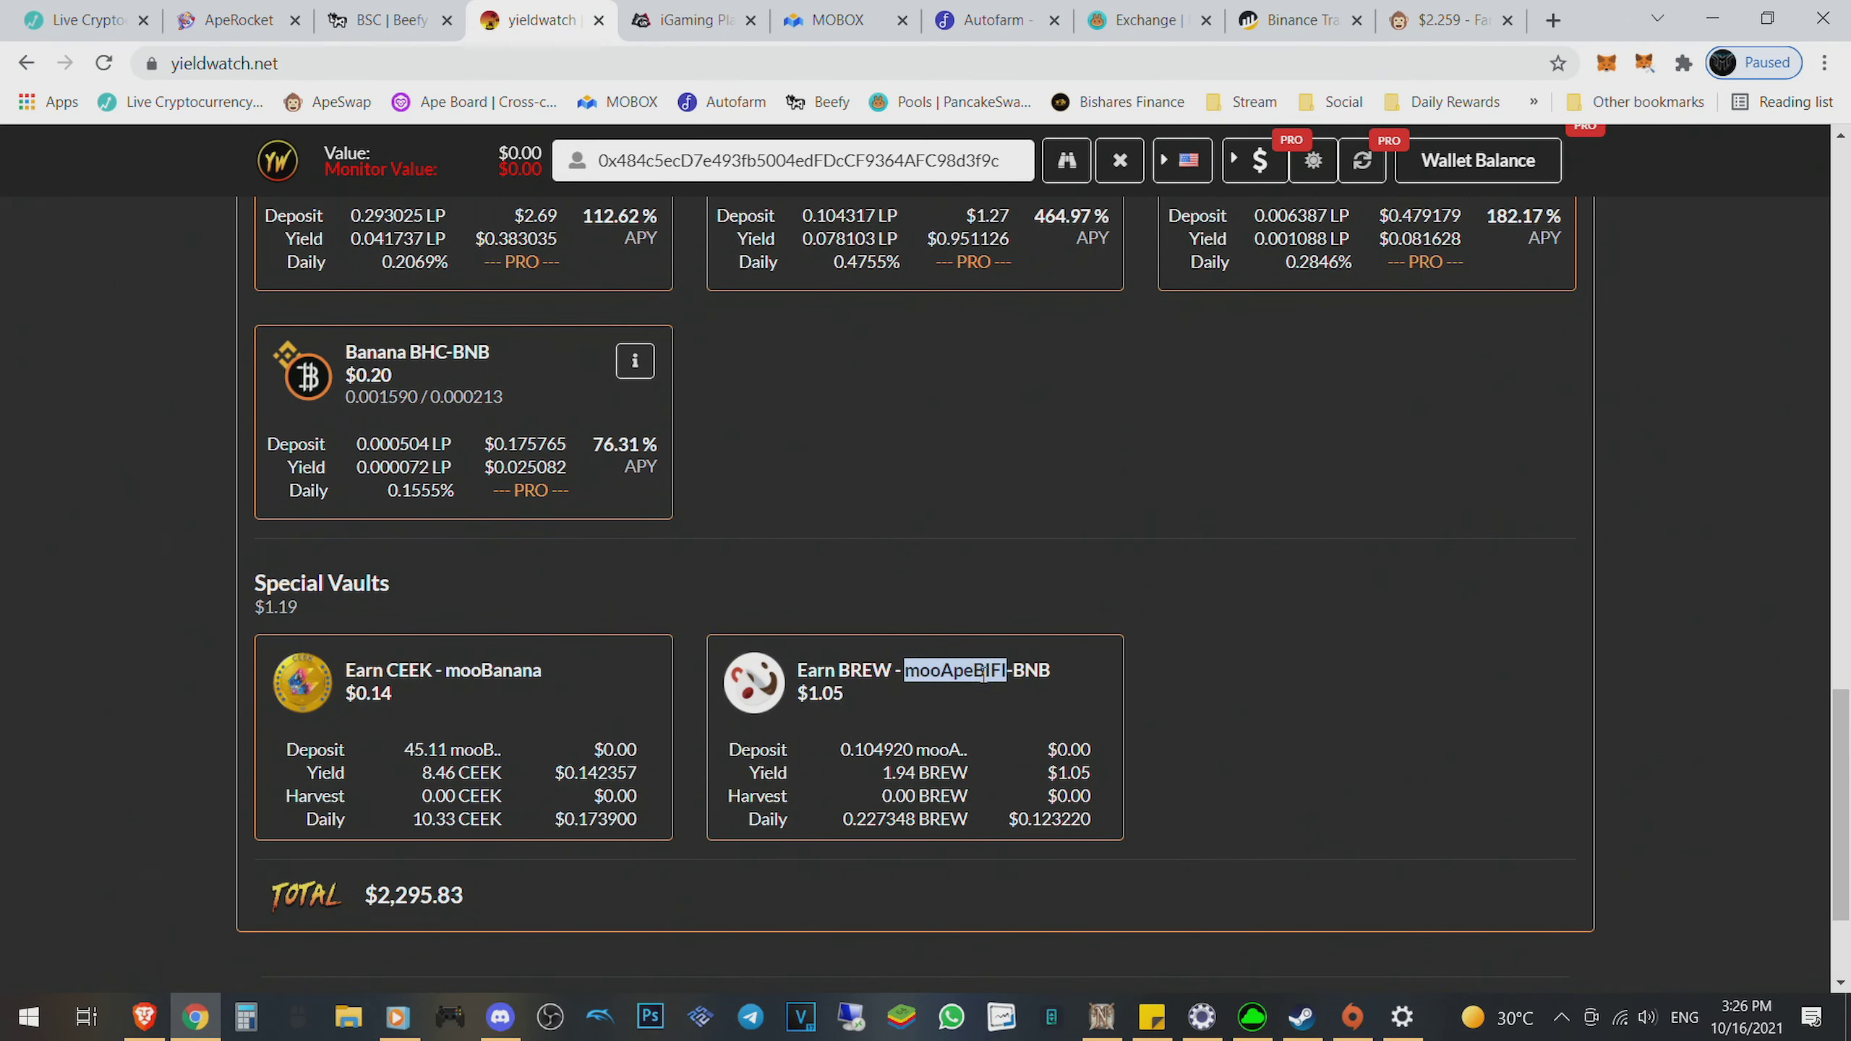
pyautogui.click(946, 669)
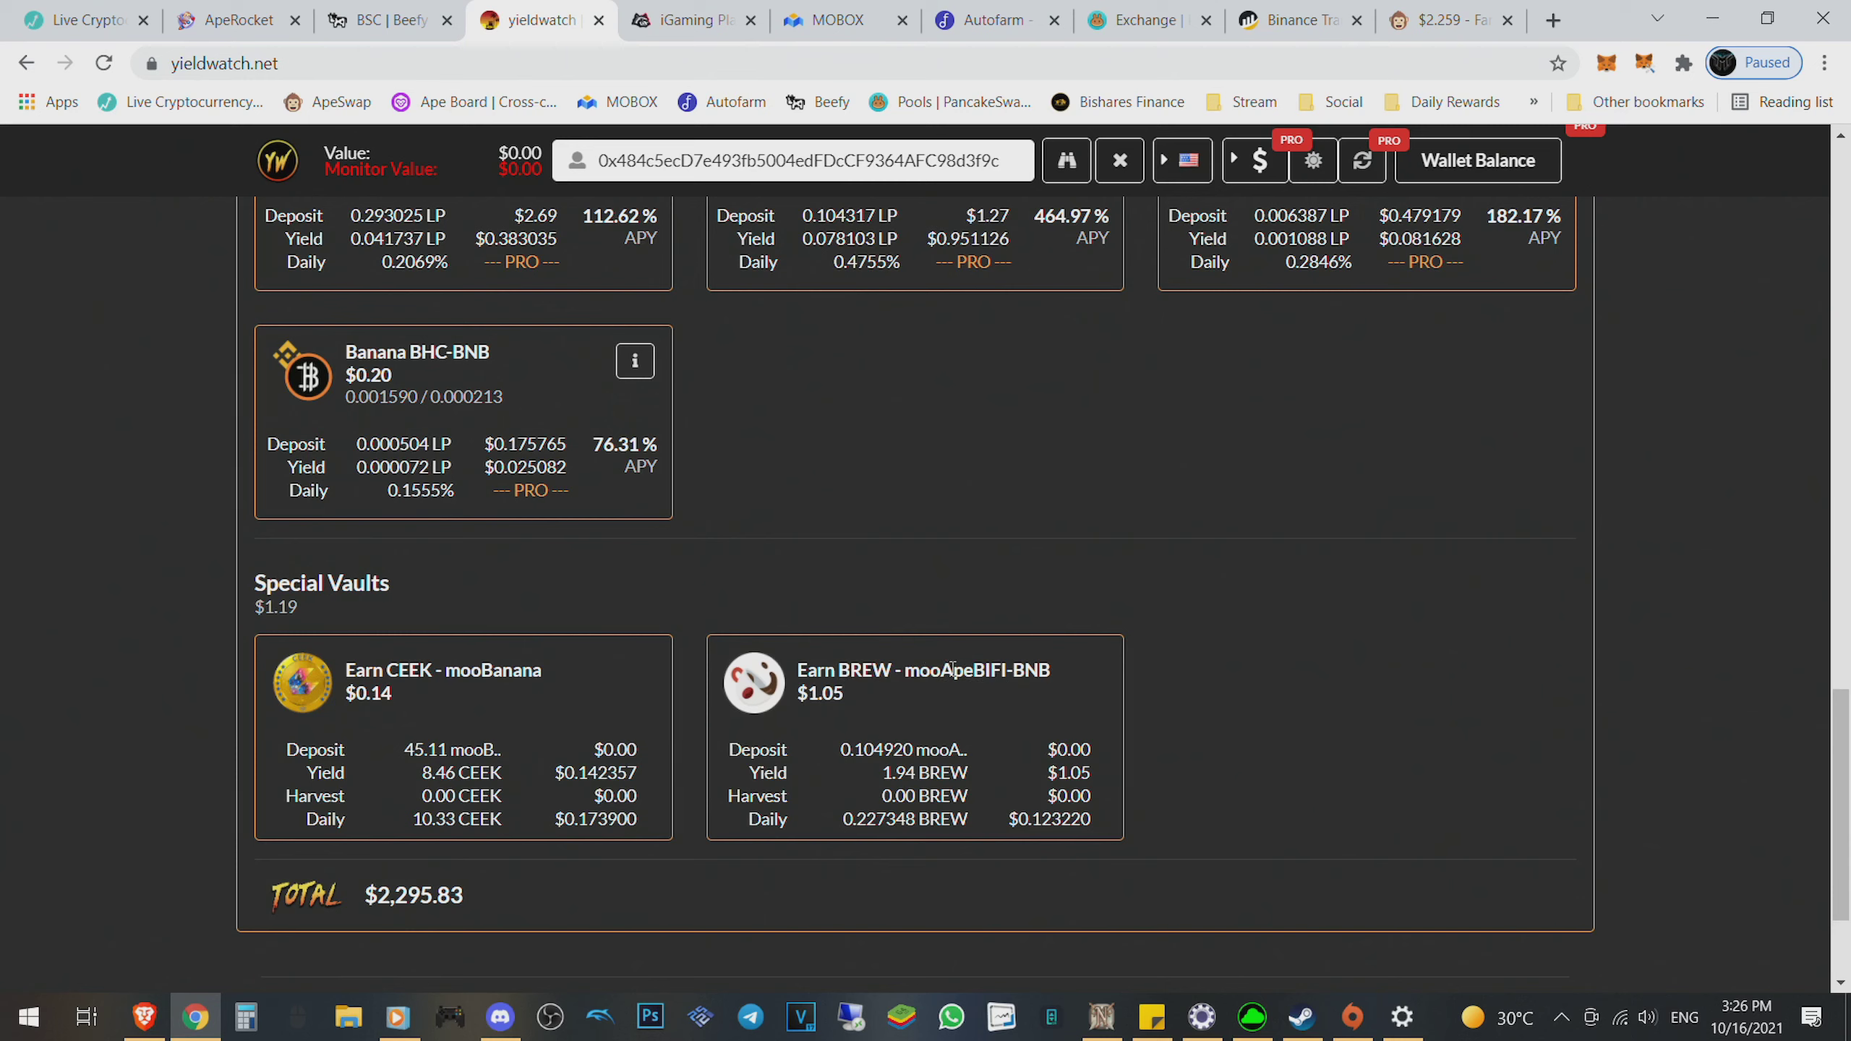
pyautogui.moveTo(981, 671)
pyautogui.mouseDown()
pyautogui.moveTo(1061, 670)
pyautogui.moveTo(974, 669)
pyautogui.mouseUp()
pyautogui.click(1004, 668)
# Step: Highlight the BREW and CEEK (mooBanana) vault titles
pyautogui.doubleClick(865, 670)
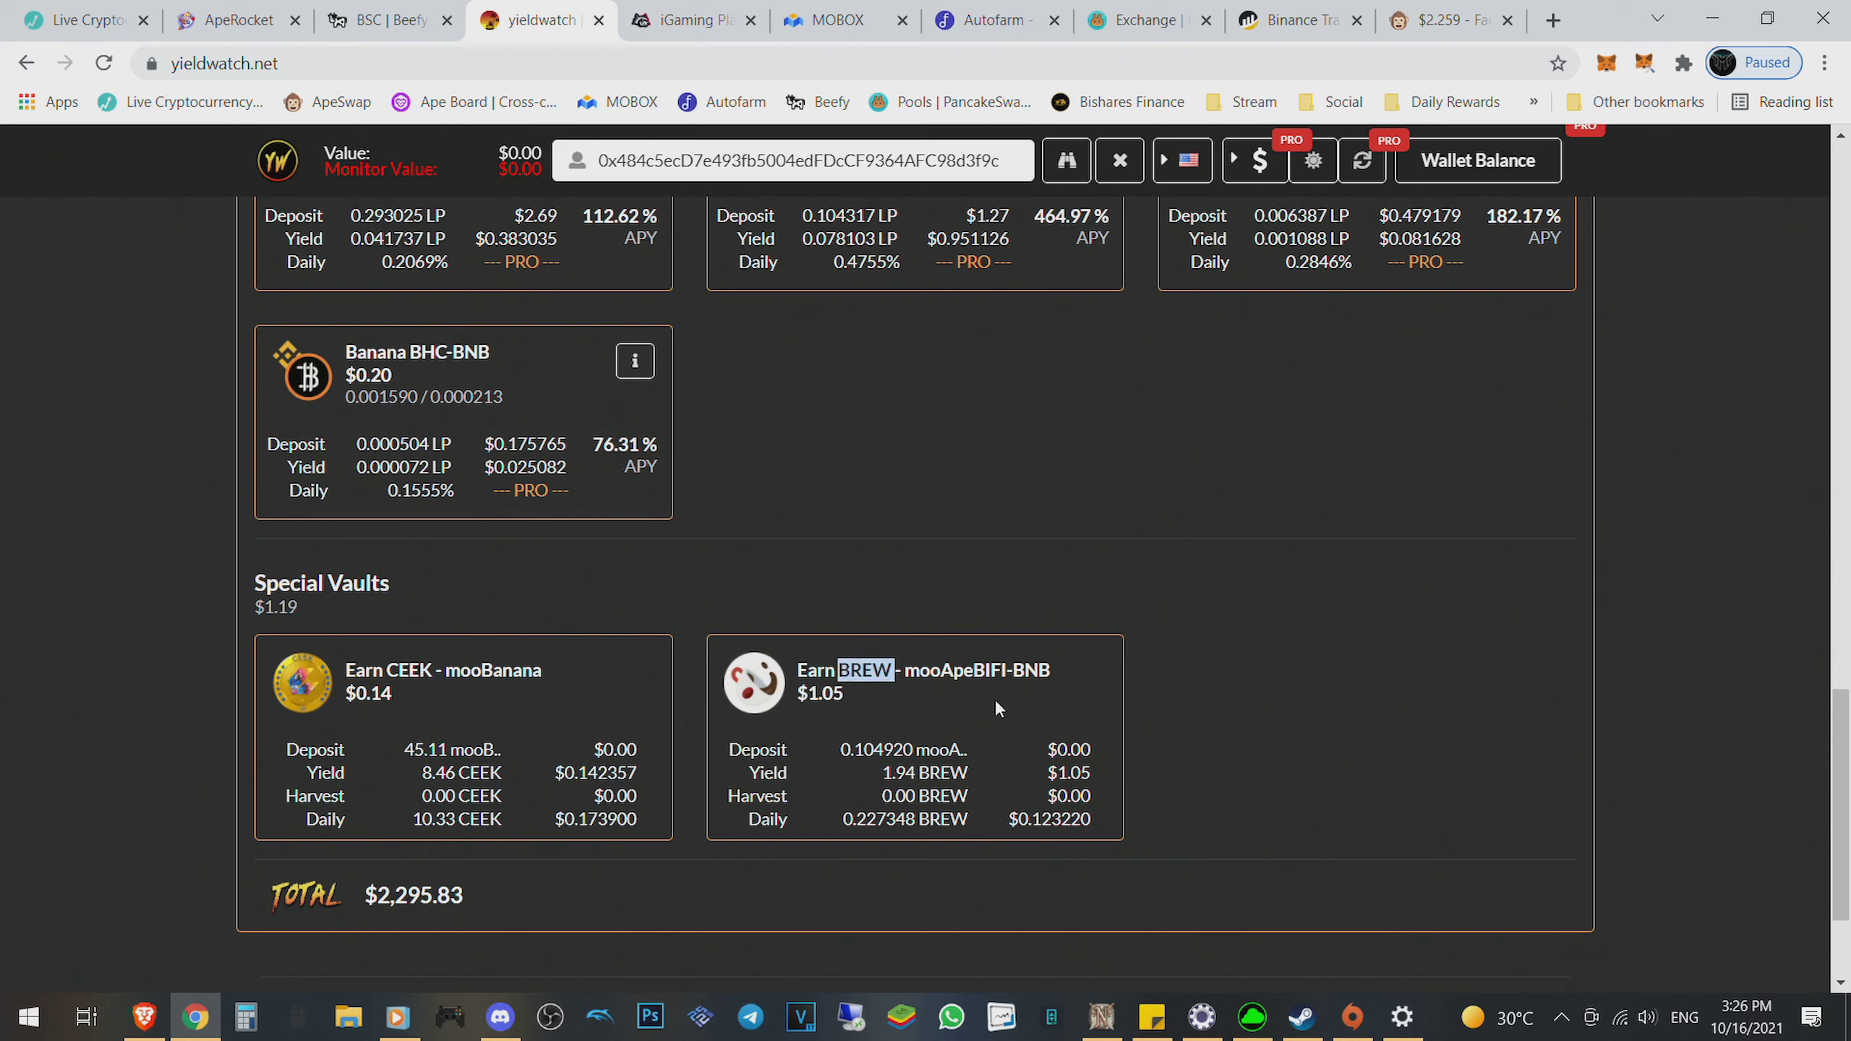
pyautogui.doubleClick(425, 670)
pyautogui.doubleClick(493, 669)
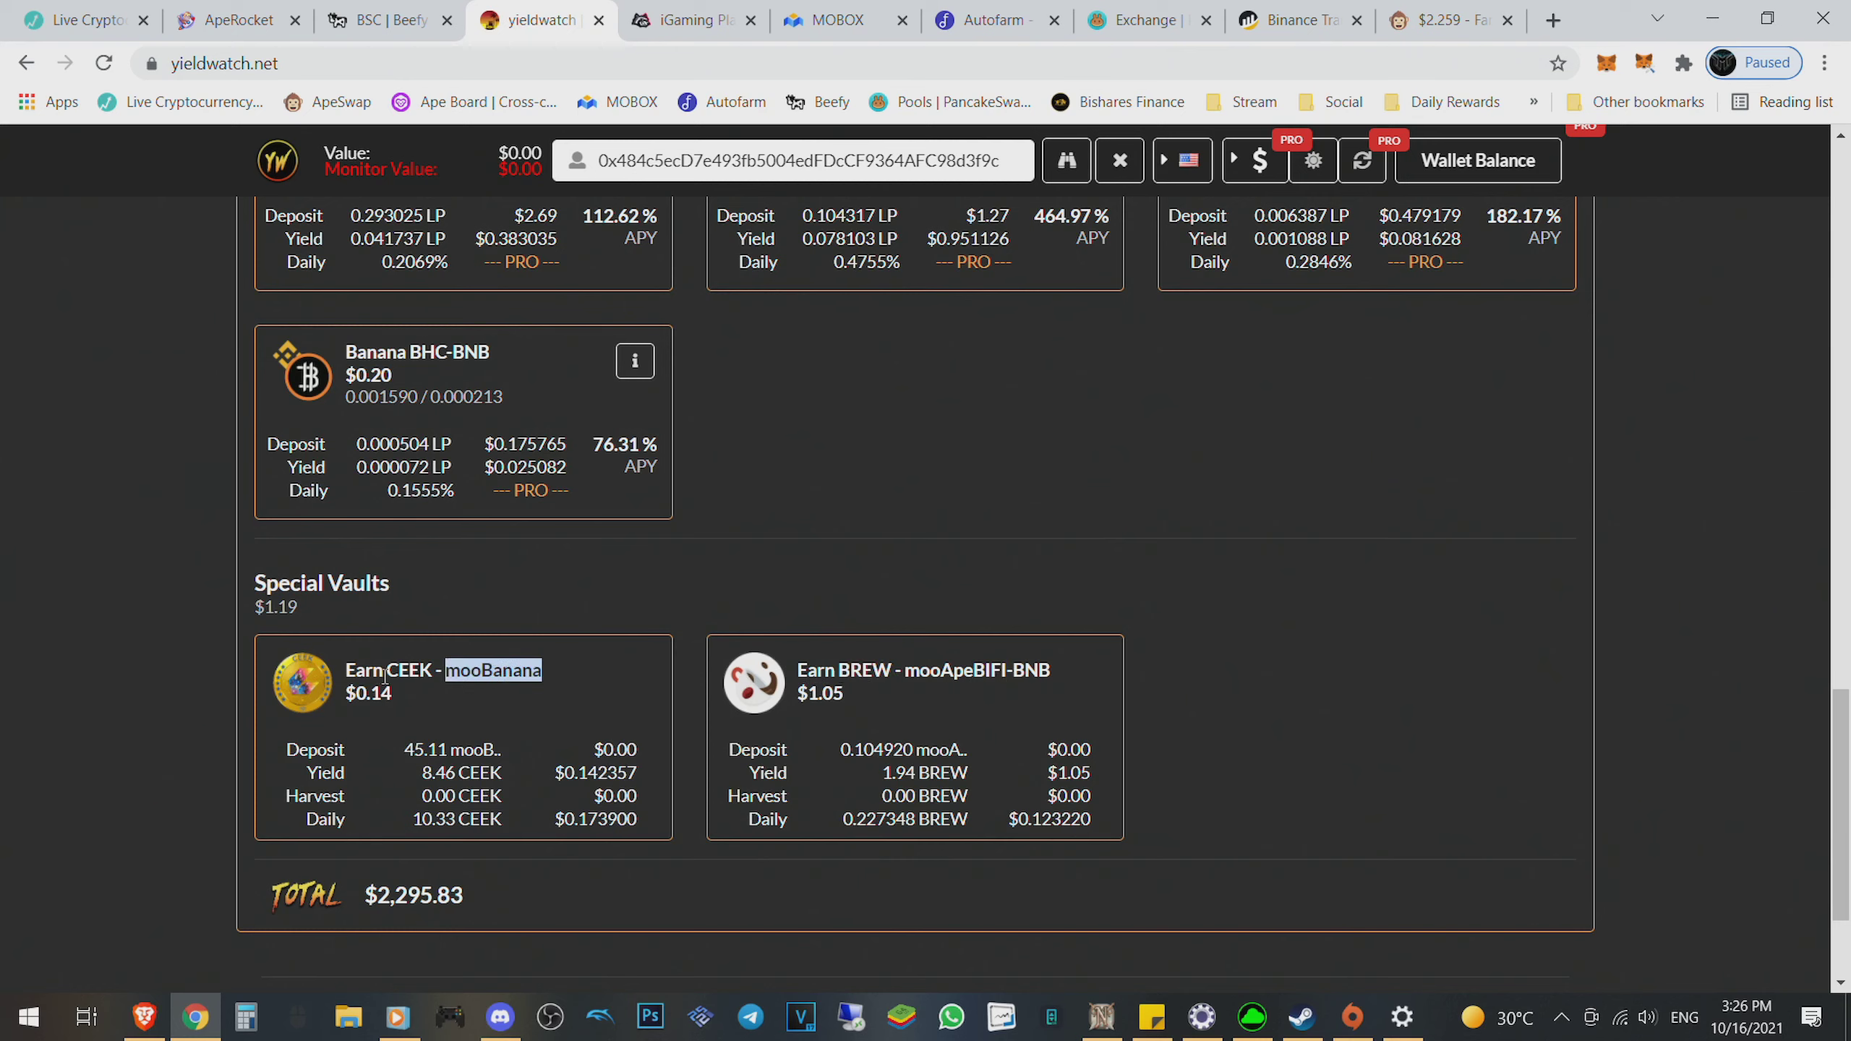
pyautogui.doubleClick(423, 670)
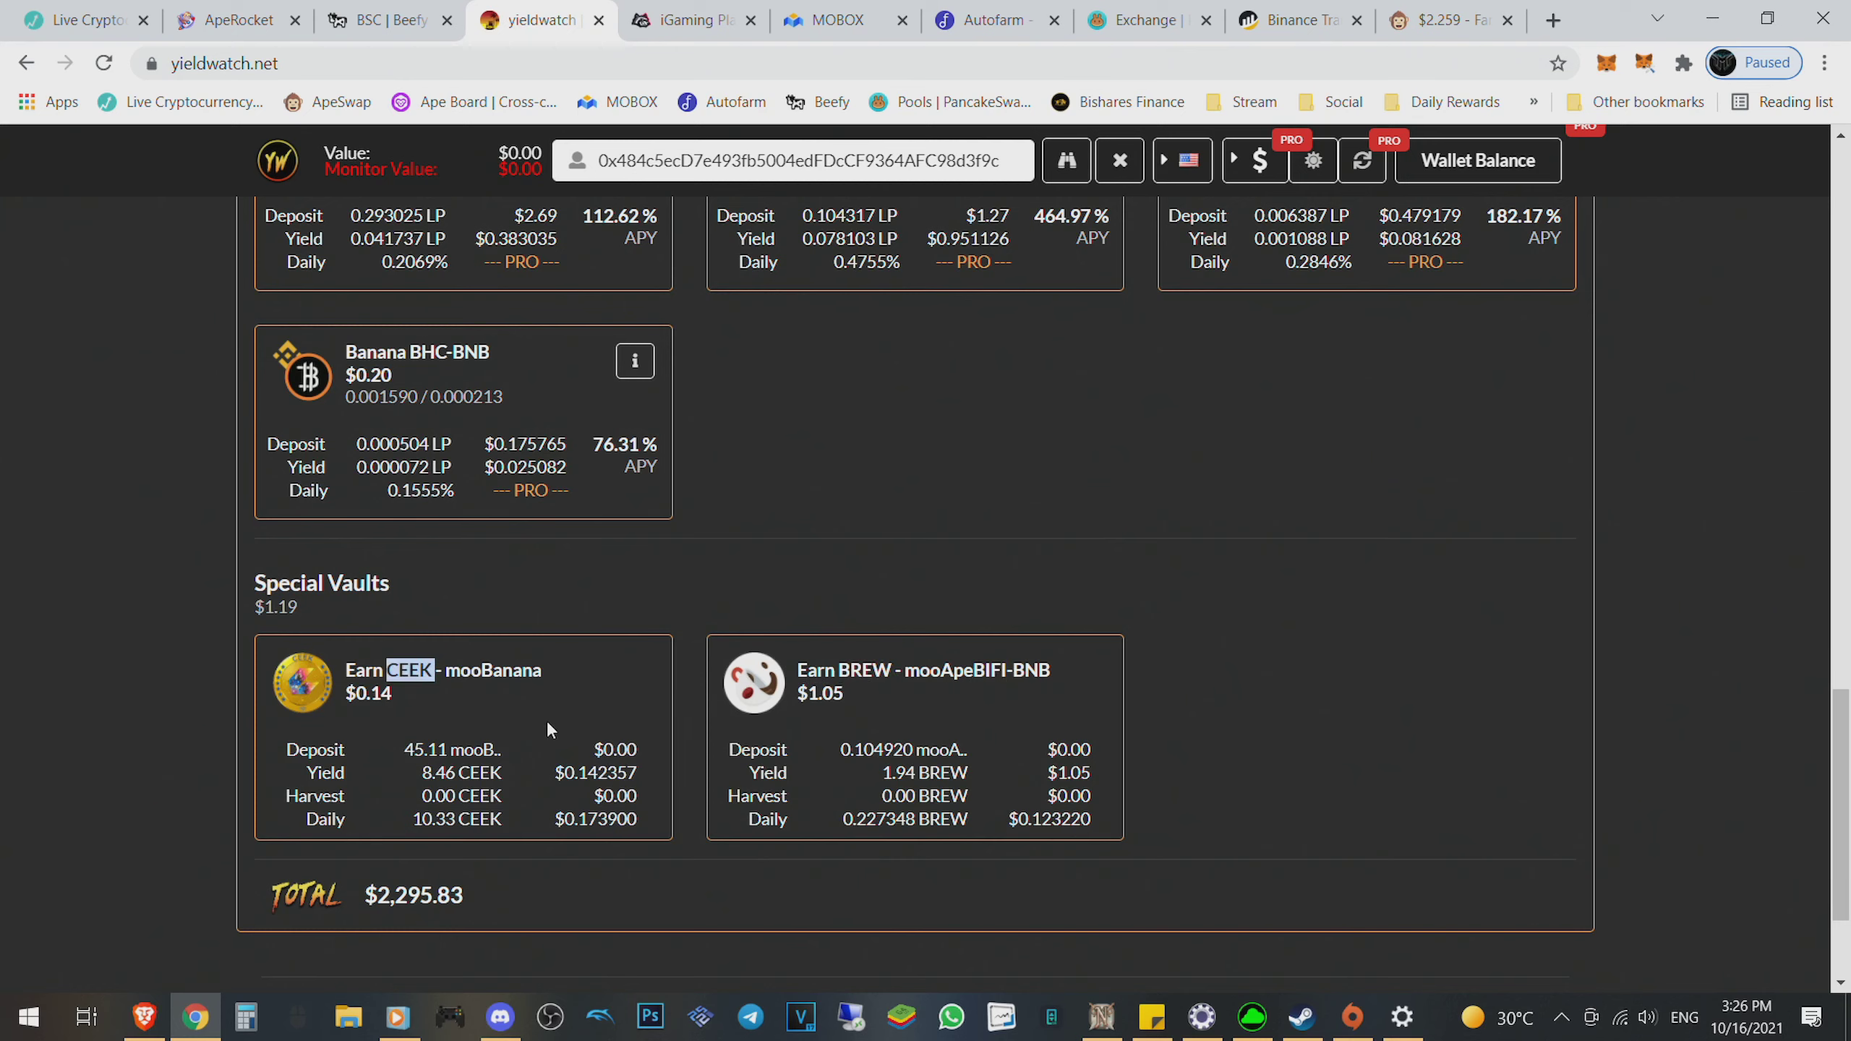
pyautogui.doubleClick(865, 670)
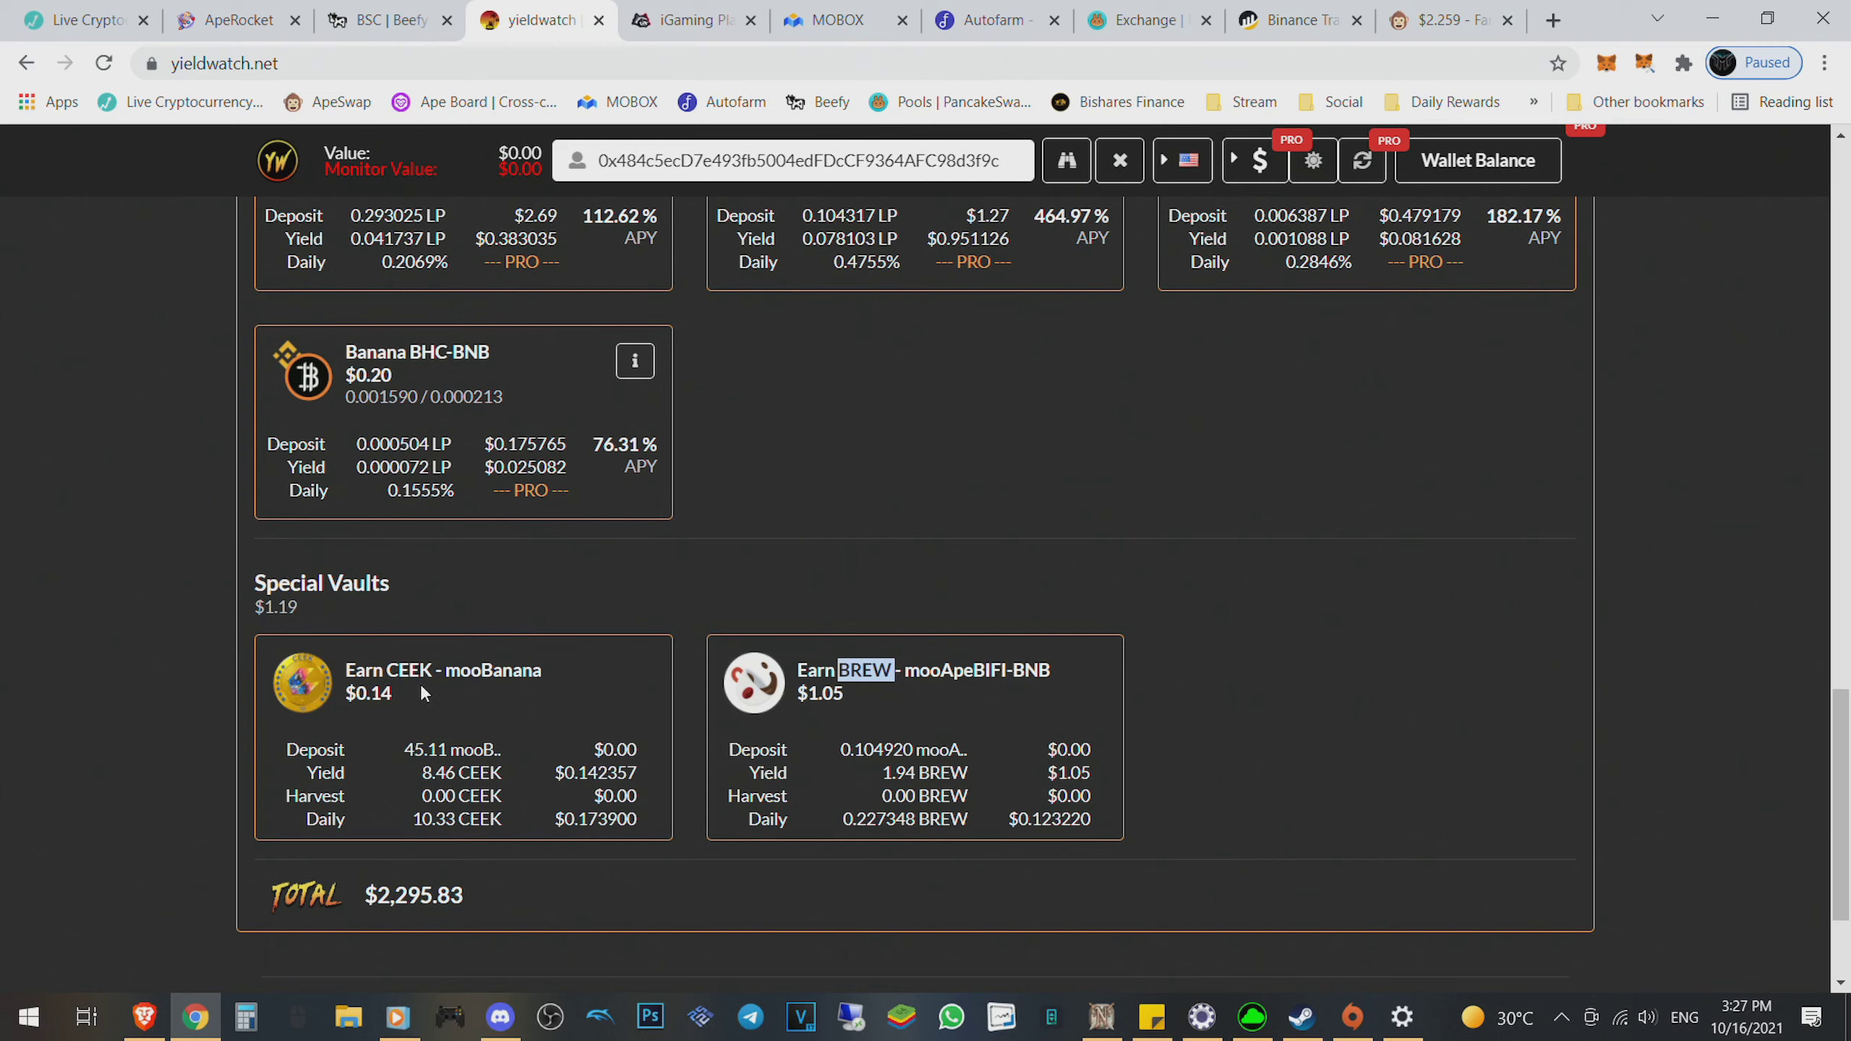
pyautogui.doubleClick(865, 670)
# Step: Highlight the $2,295.83 Beefy total in yieldwatch
pyautogui.scroll(5, 668, 685)
pyautogui.scroll(10, 669, 685)
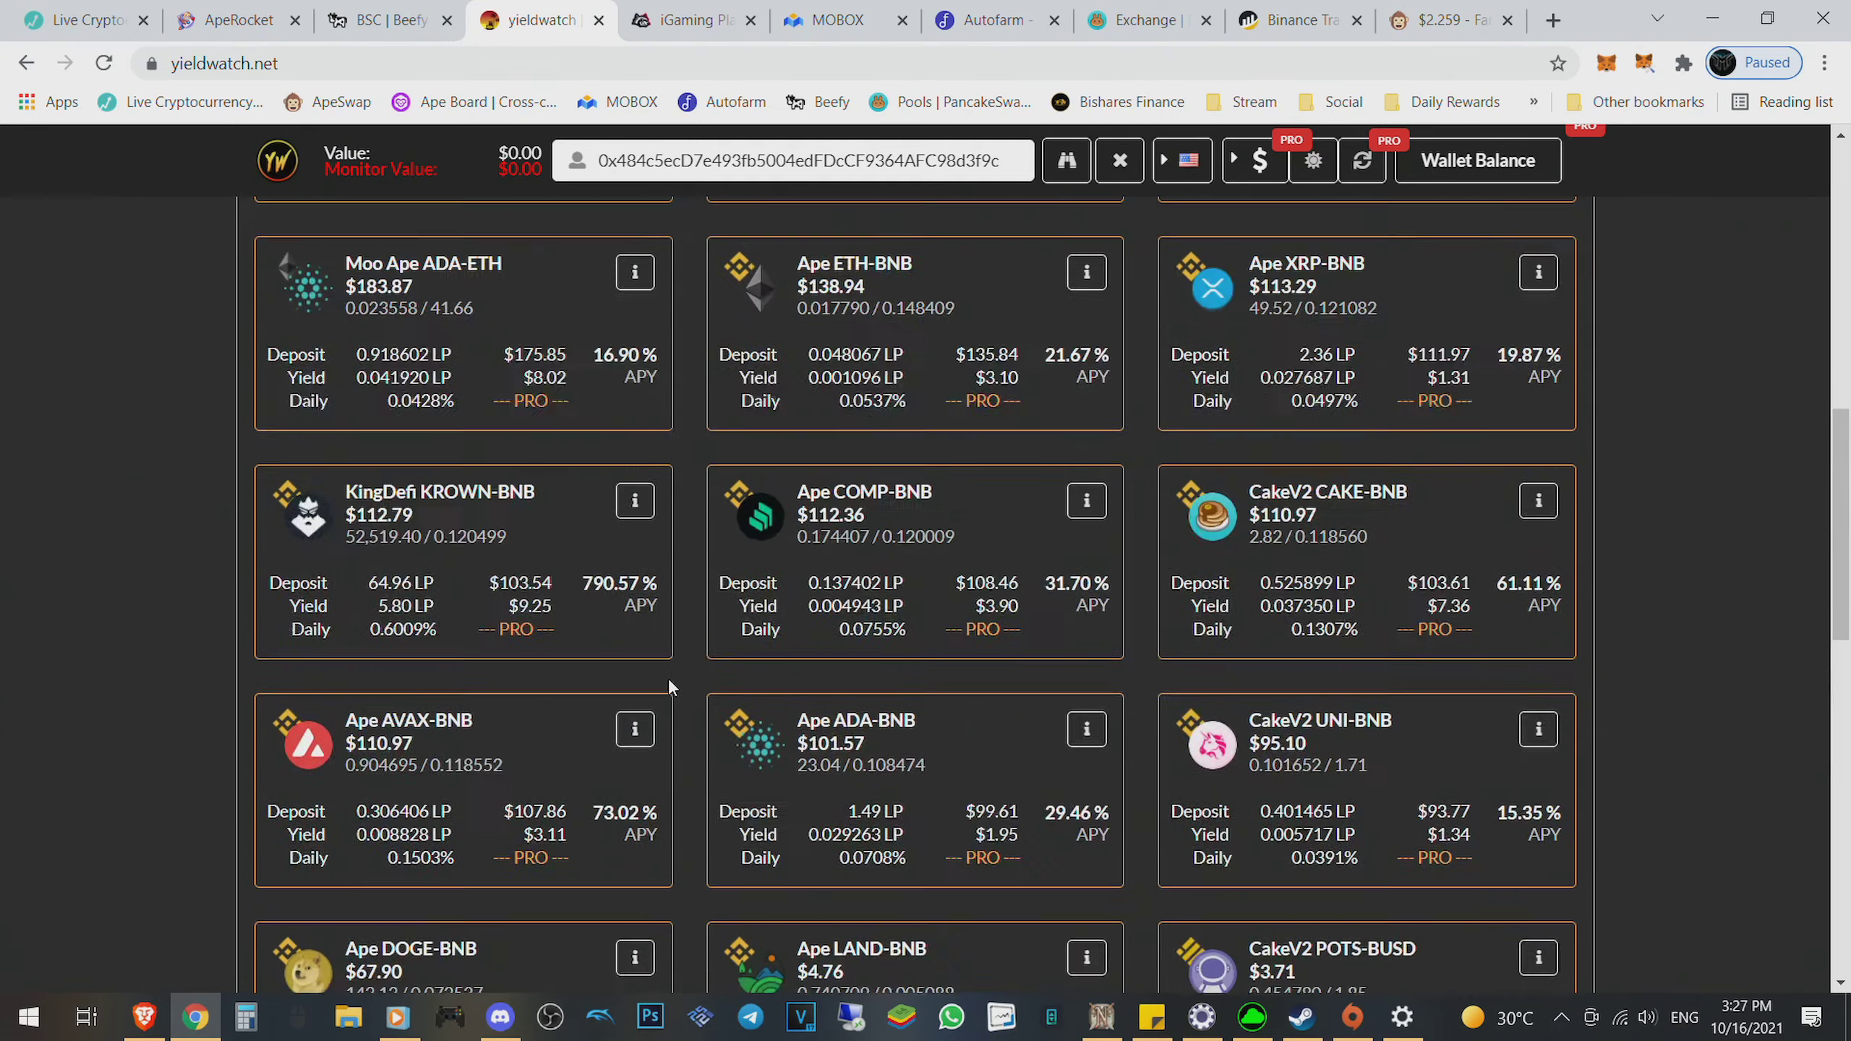
pyautogui.scroll(10, 668, 686)
pyautogui.scroll(1, 669, 686)
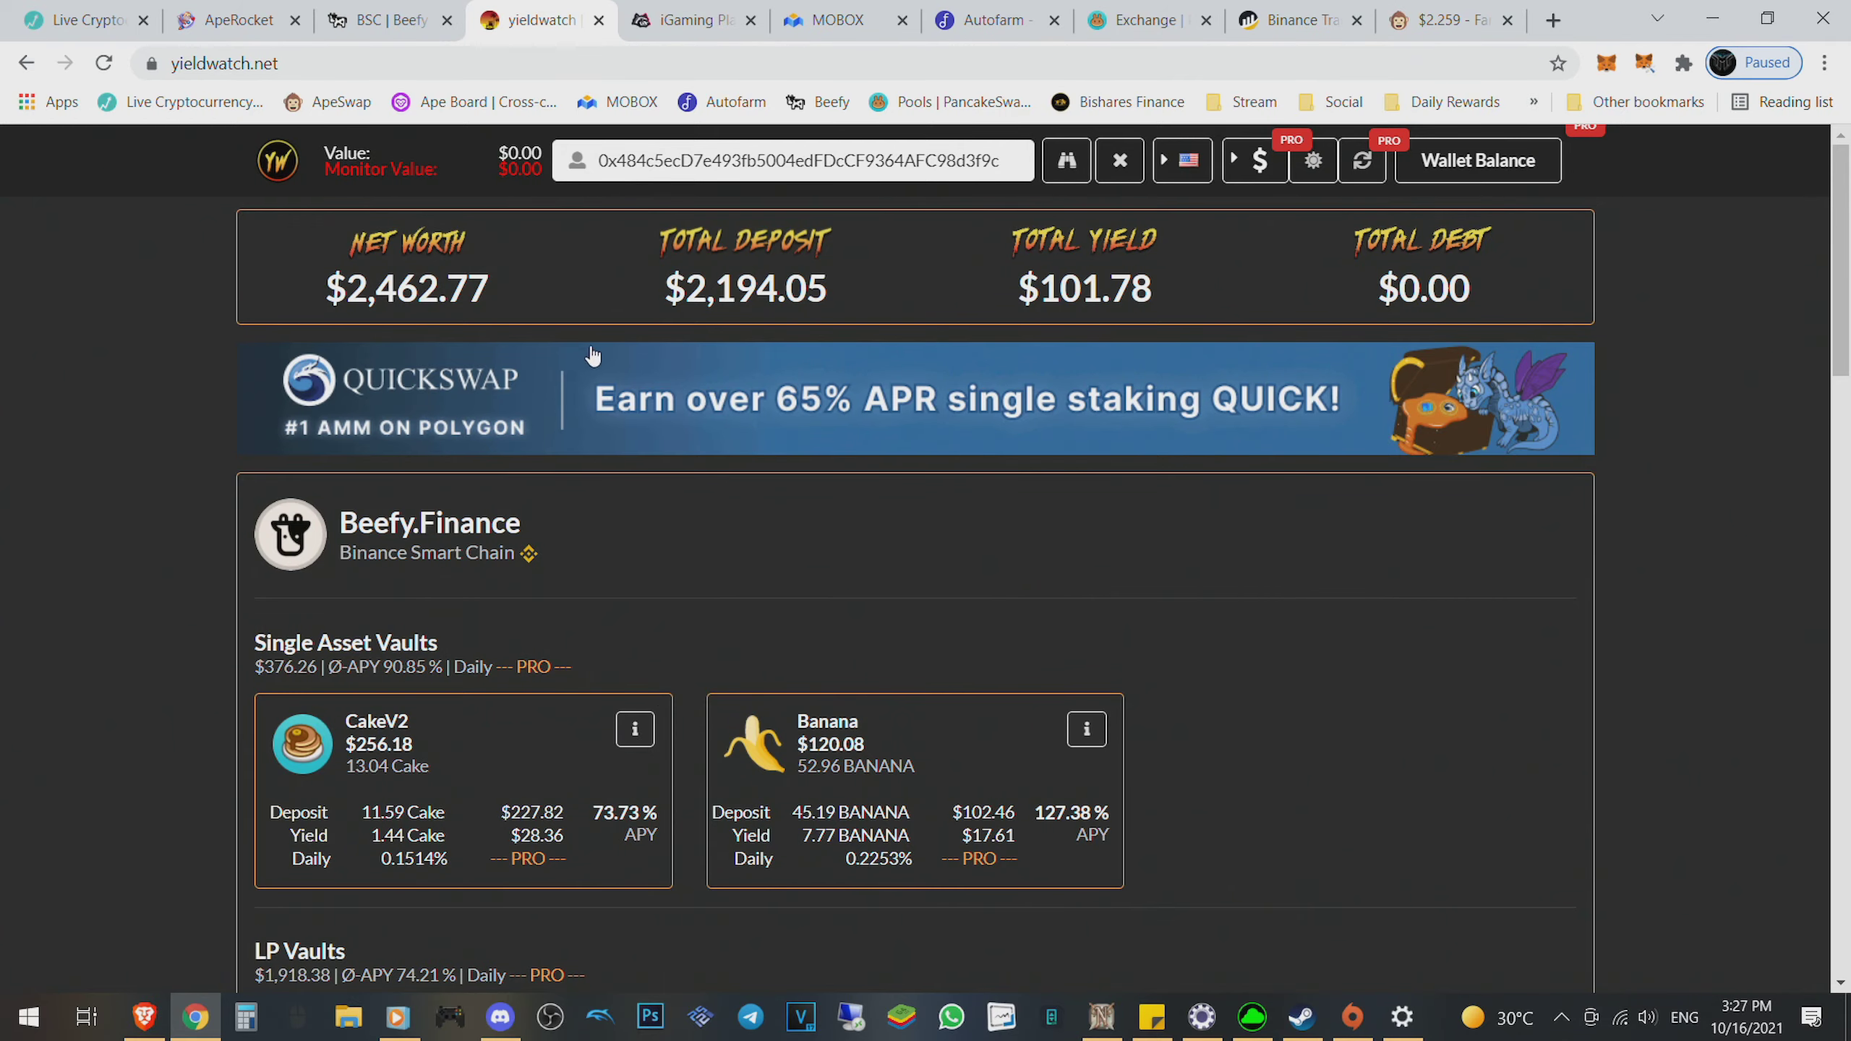
pyautogui.scroll(-15, 749, 706)
pyautogui.scroll(-10, 751, 703)
pyautogui.moveTo(387, 711); pyautogui.dragTo(470, 694)
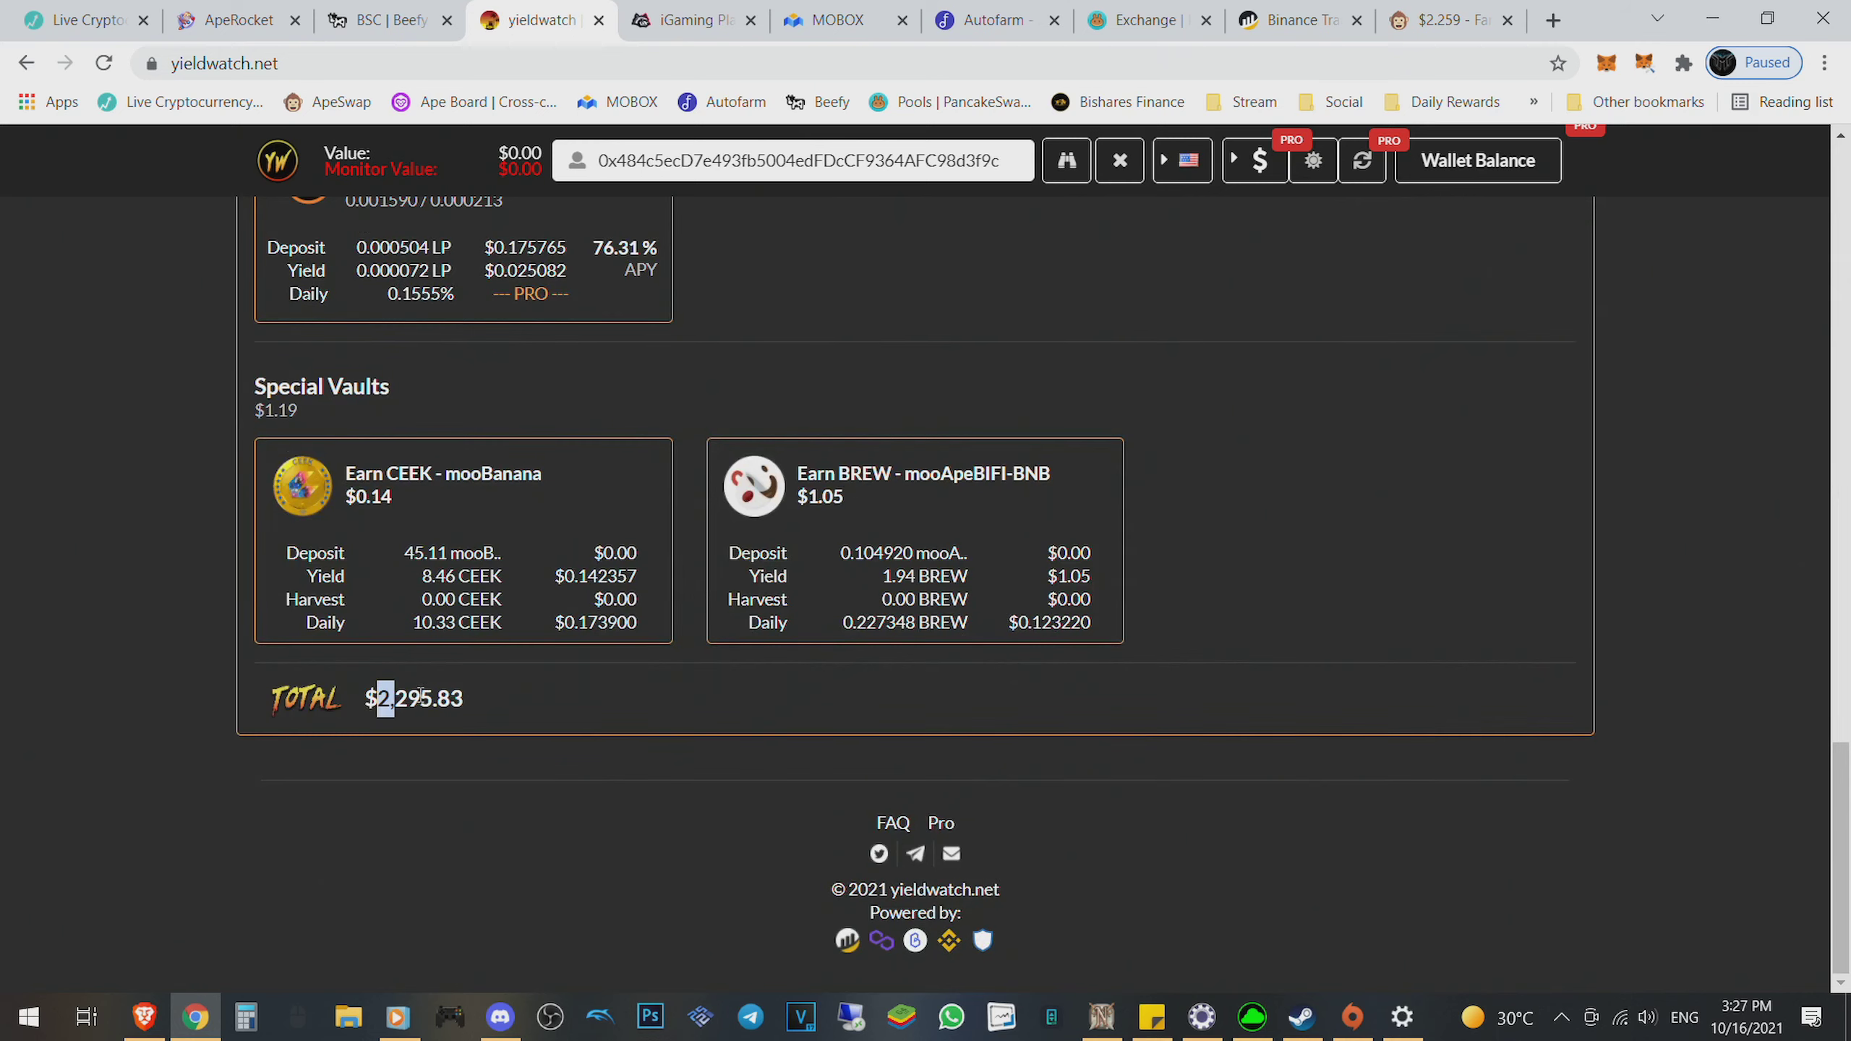
pyautogui.click(478, 693)
# Step: Point out the CakeV2 BTCB-ETH vault, its $321.56 value and $3.60 yield
pyautogui.scroll(1, 633, 723)
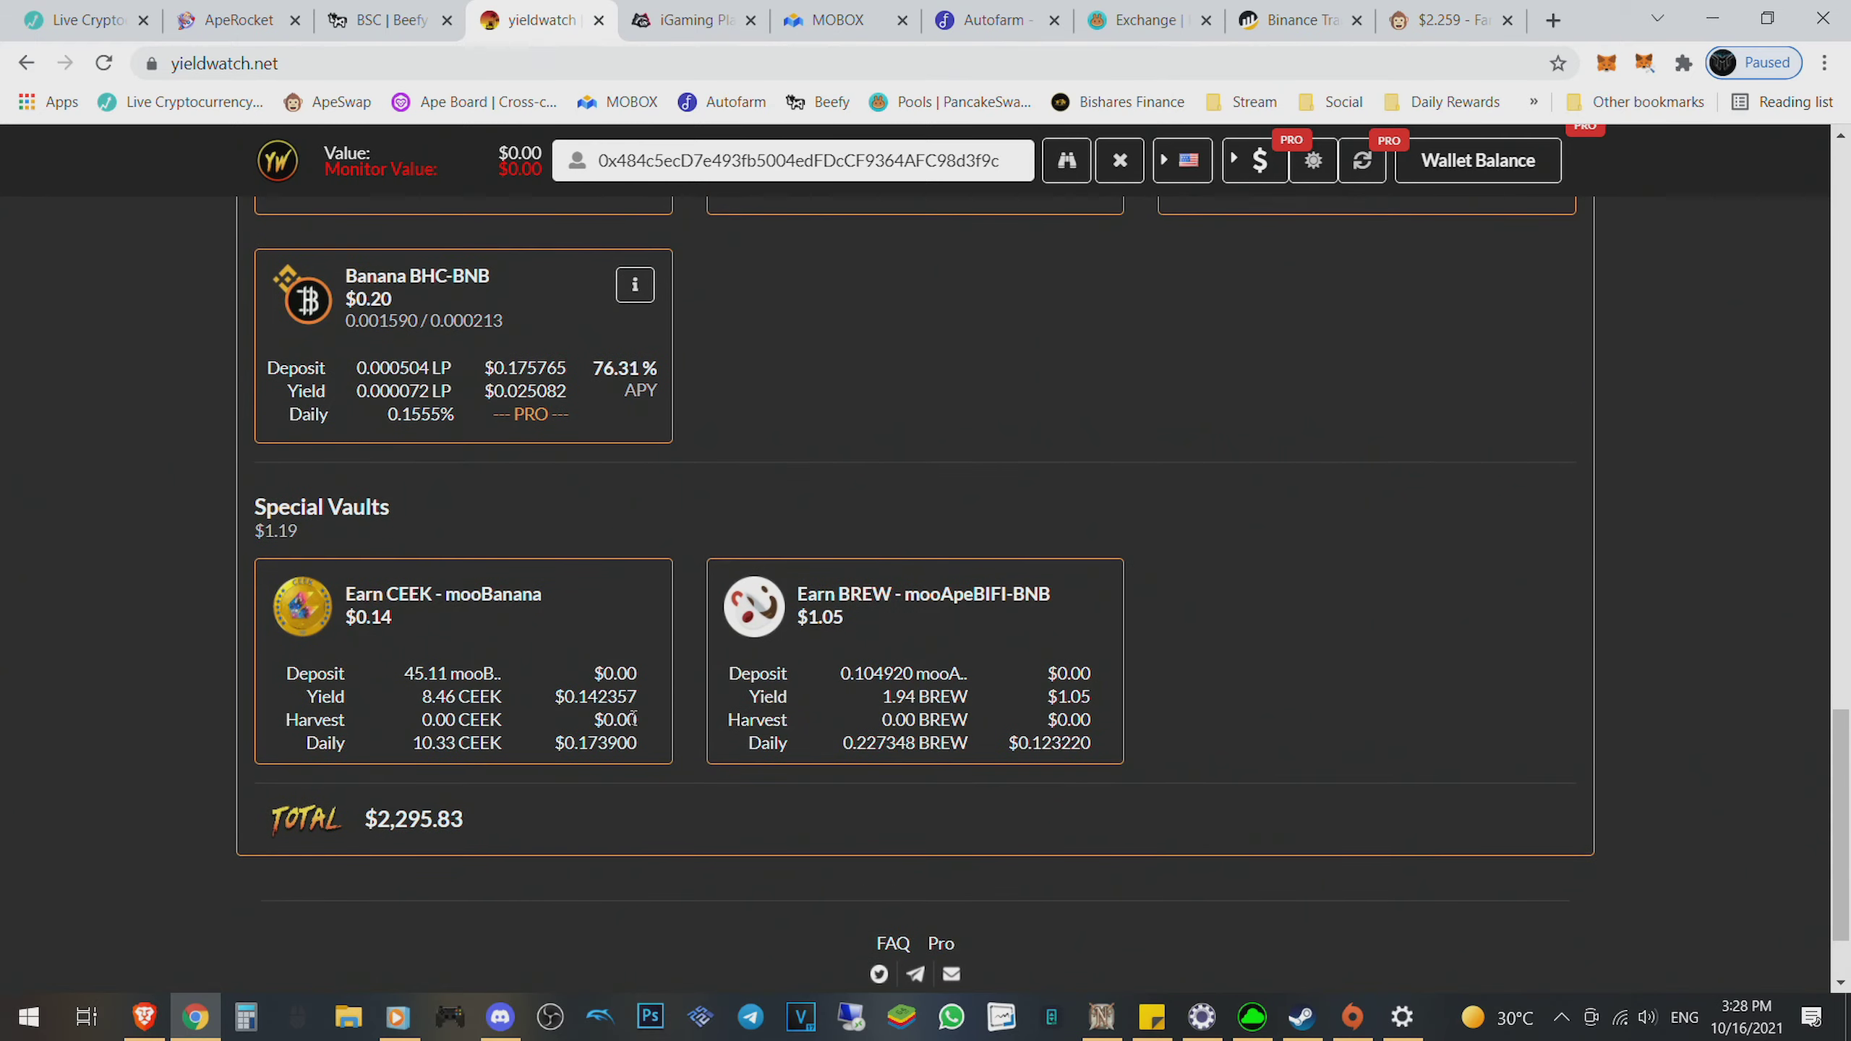
pyautogui.scroll(3, 633, 718)
pyautogui.scroll(1, 633, 718)
pyautogui.scroll(2, 633, 718)
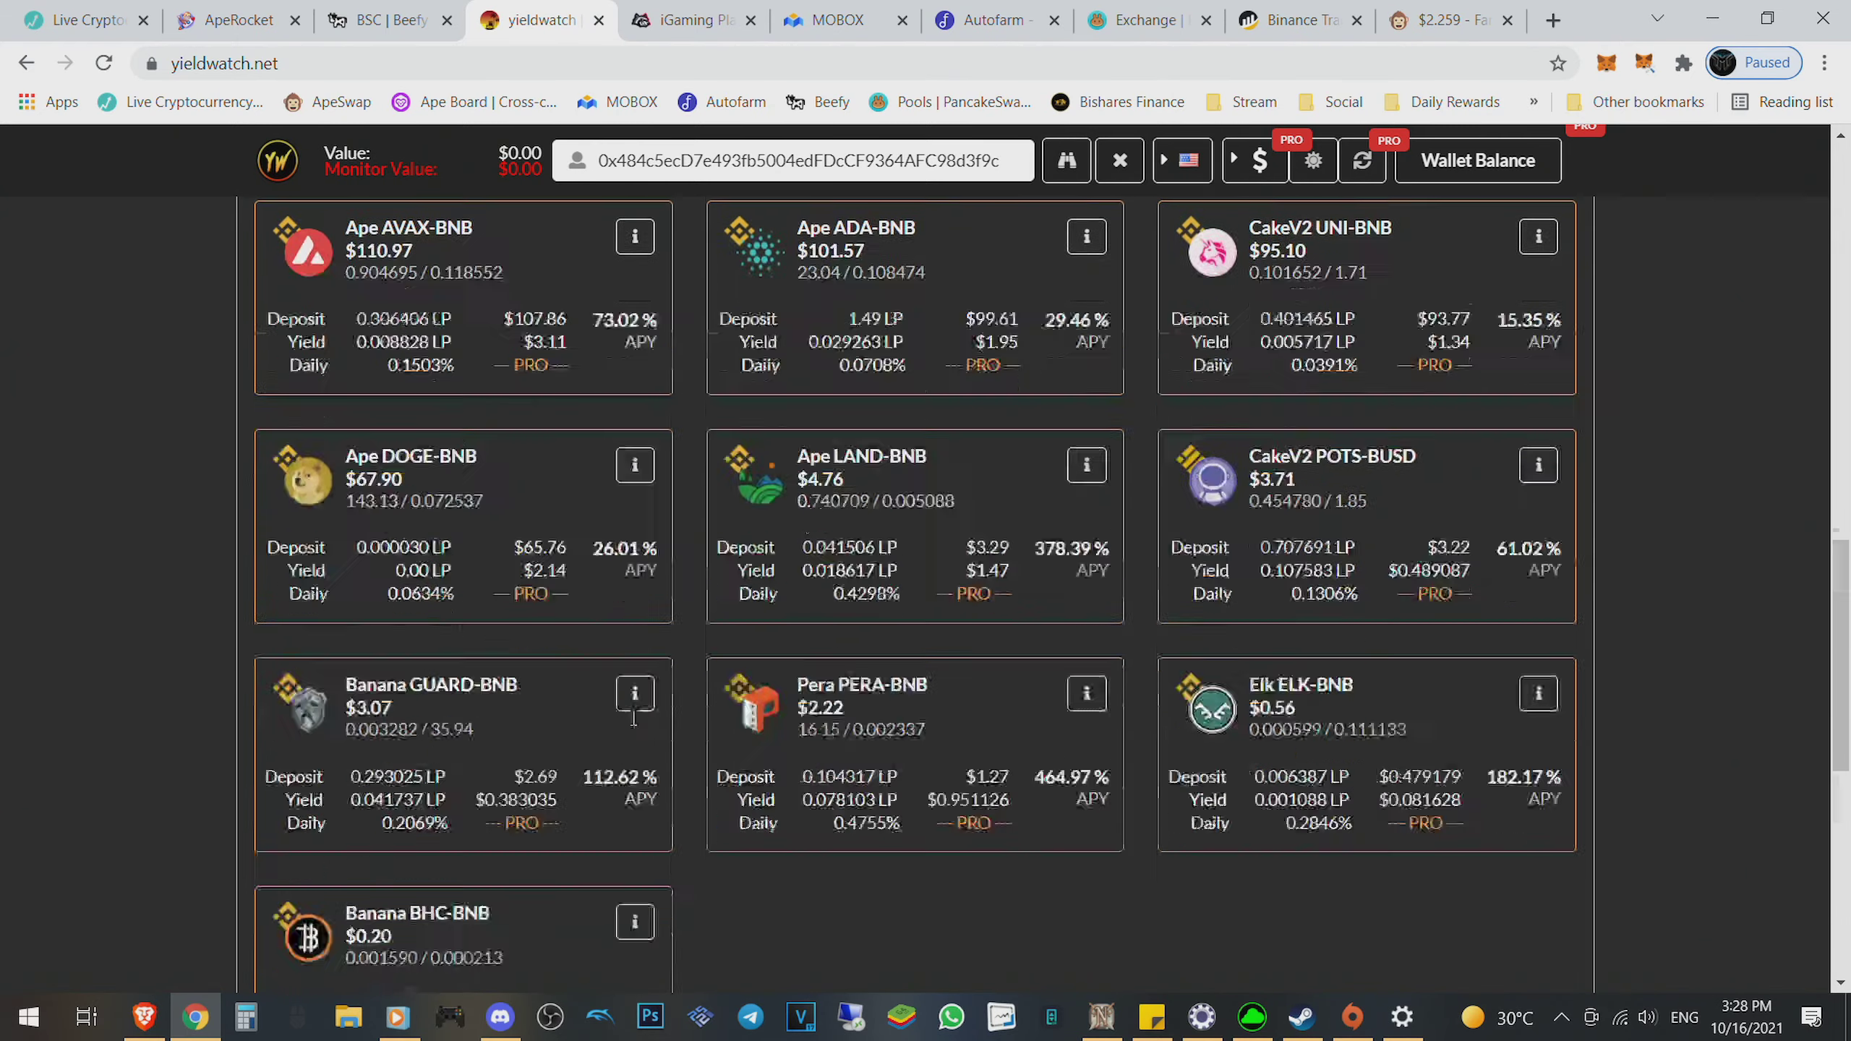
pyautogui.scroll(-3, 633, 718)
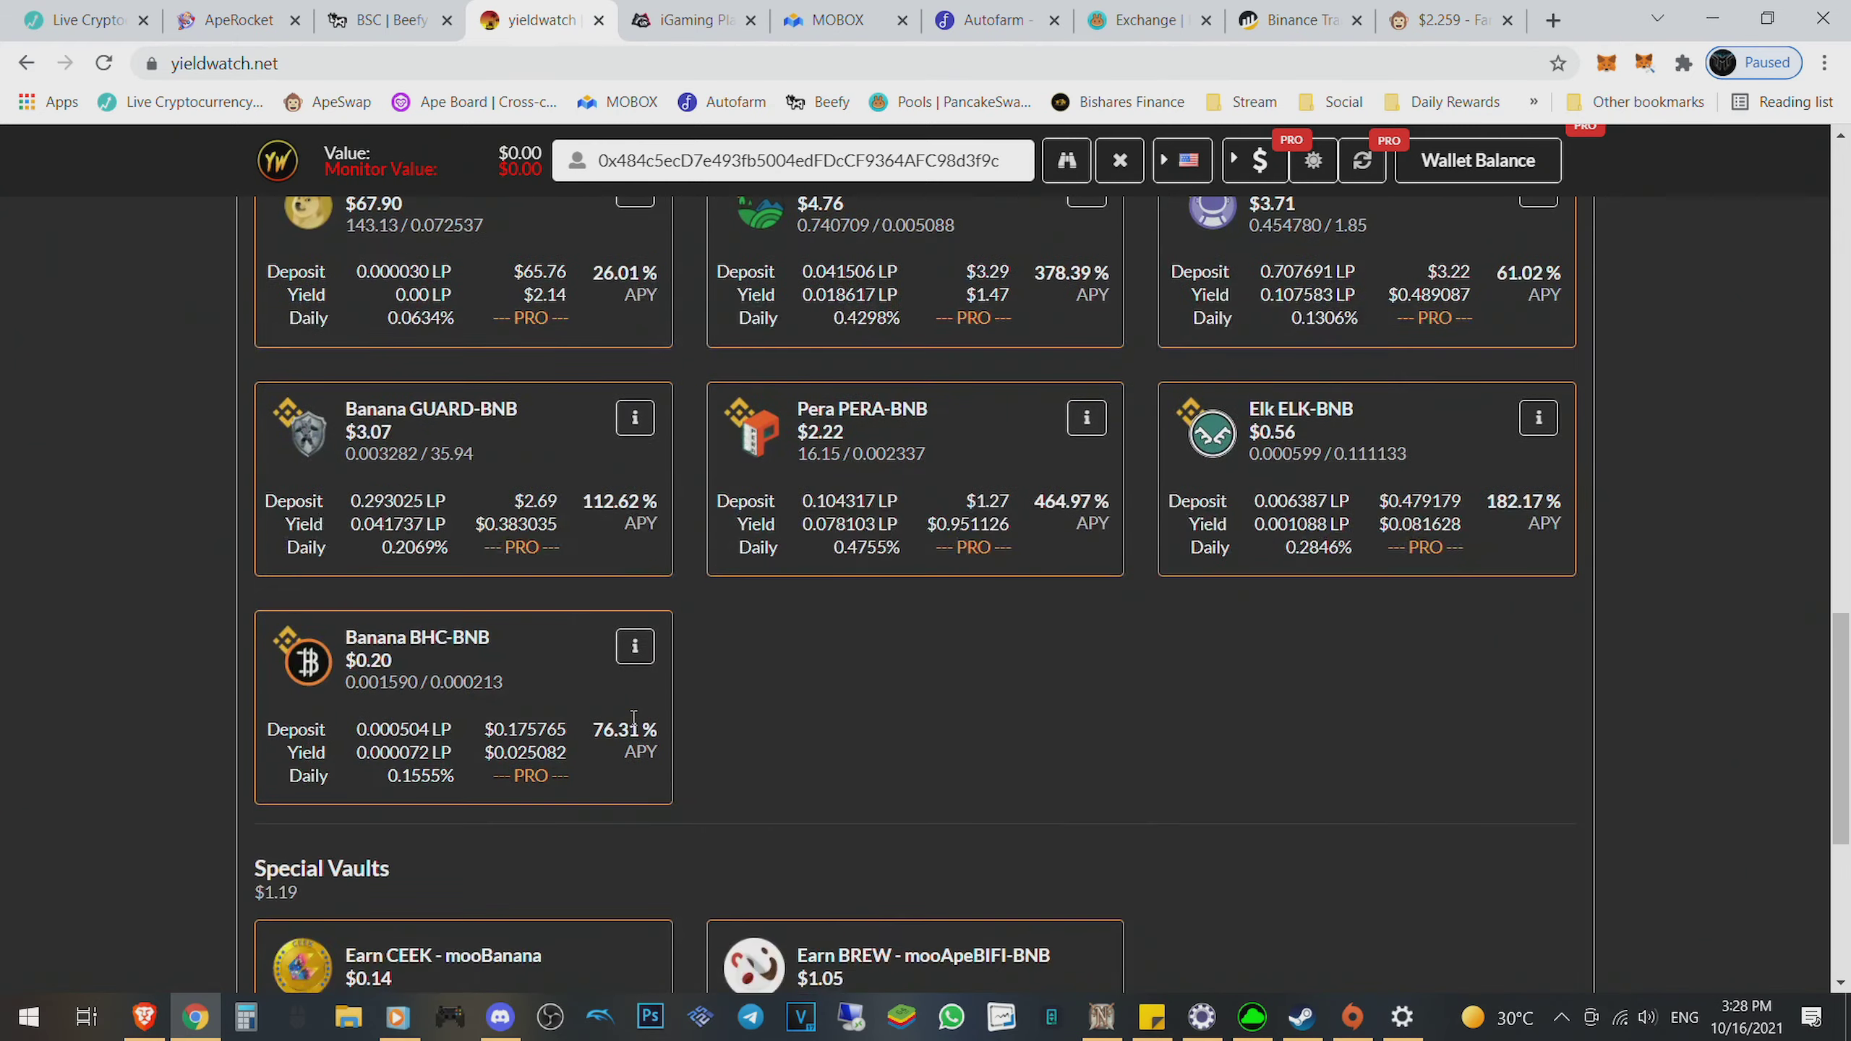
pyautogui.scroll(12, 633, 718)
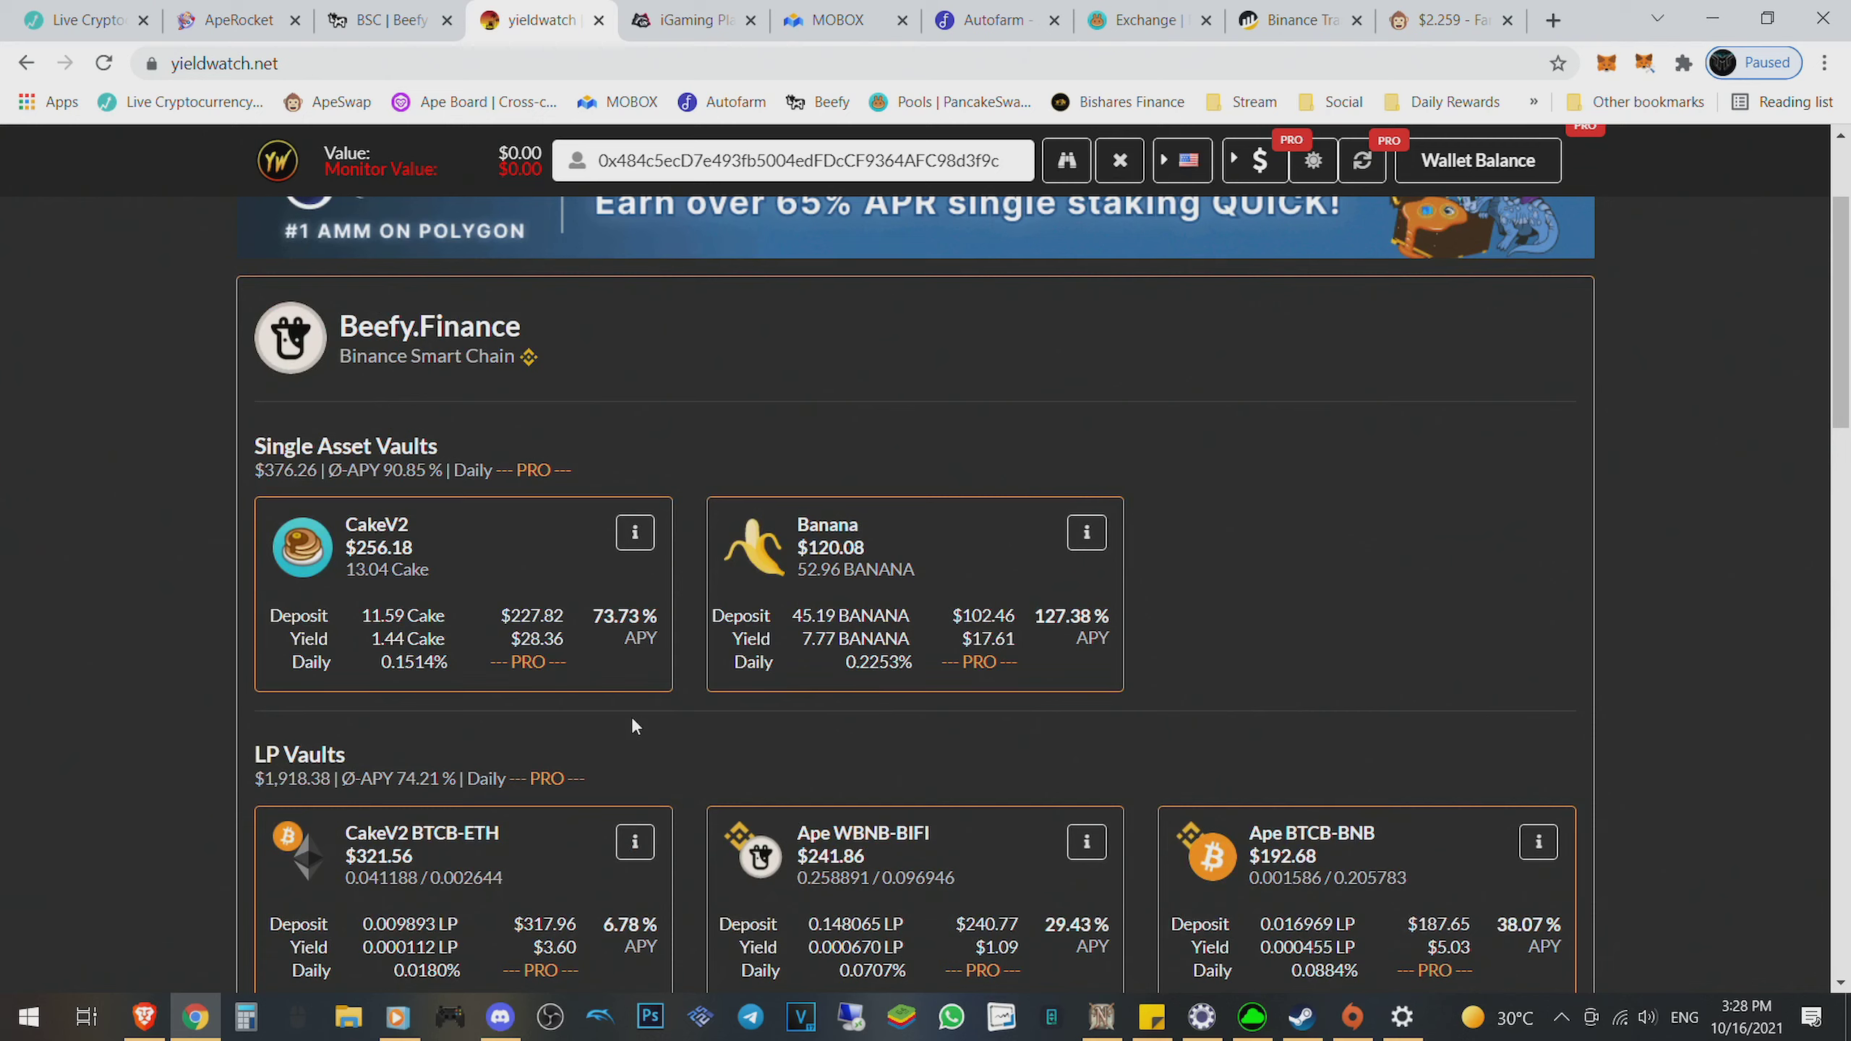
pyautogui.scroll(-3, 630, 716)
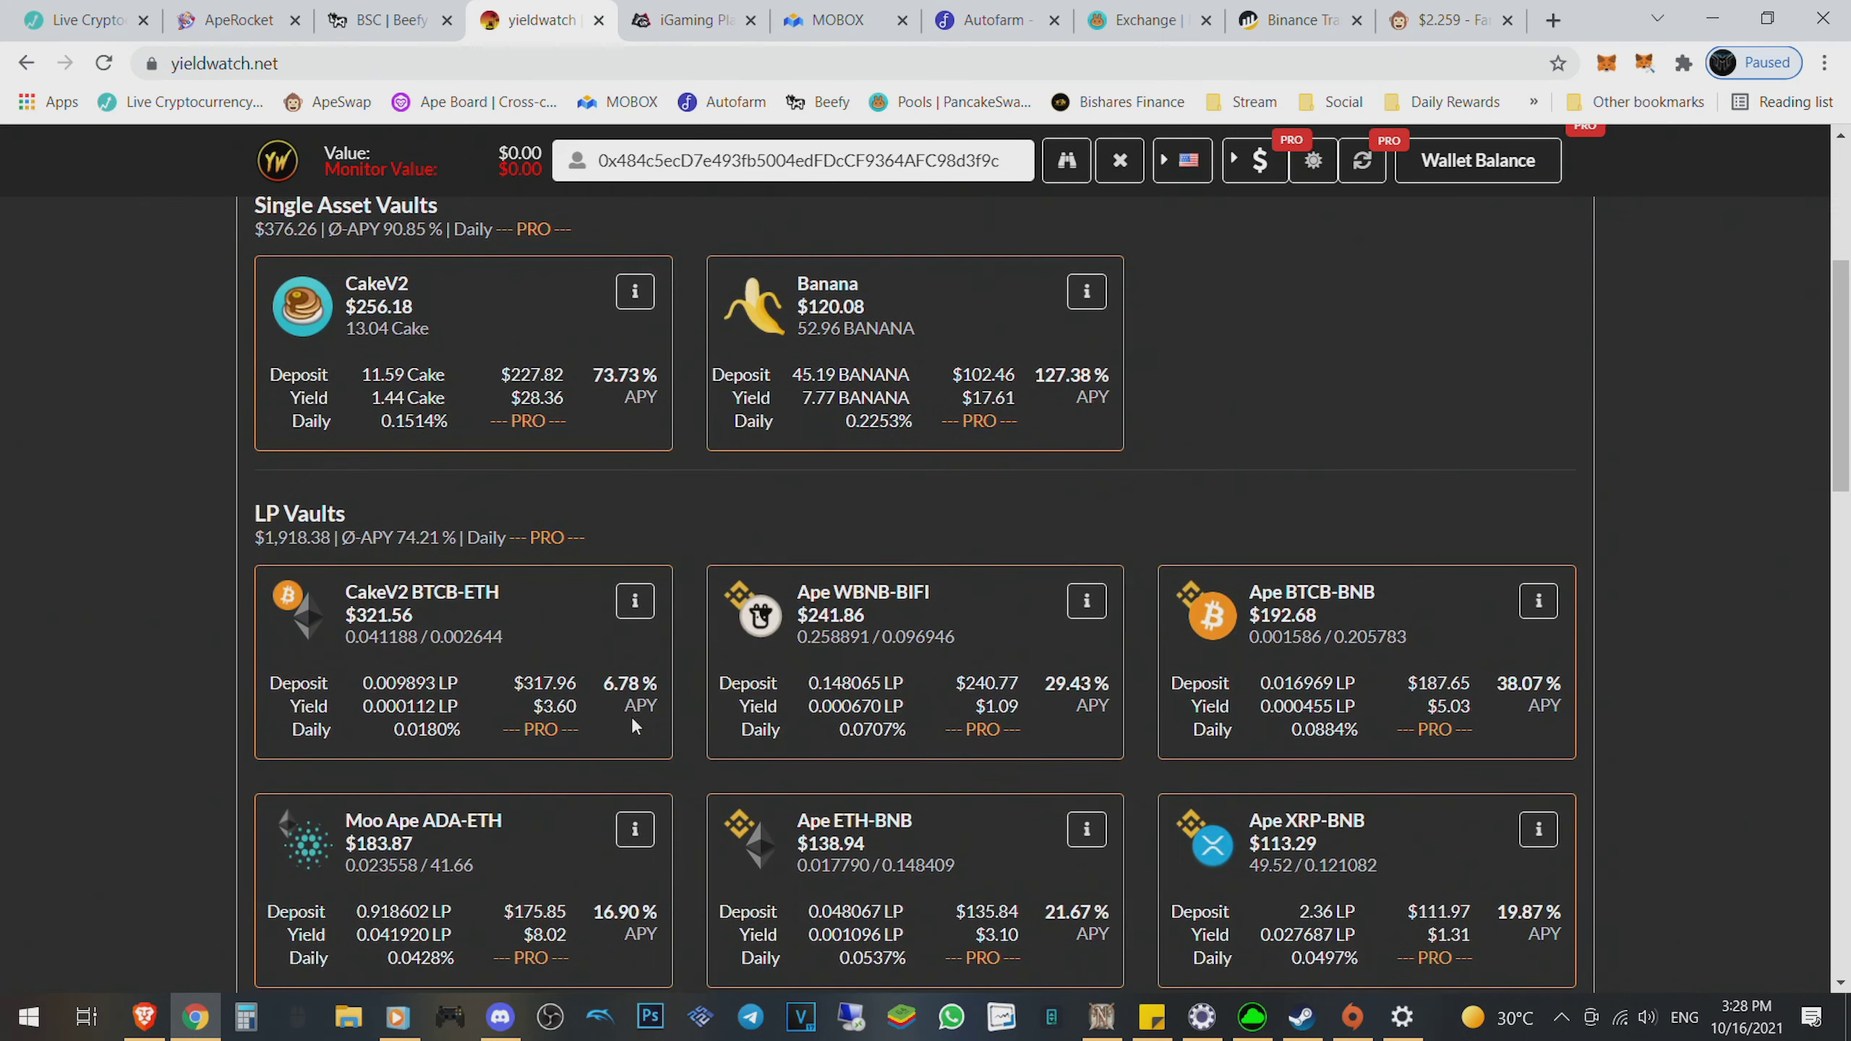
pyautogui.moveTo(435, 589)
pyautogui.mouseDown()
pyautogui.moveTo(503, 594)
pyautogui.moveTo(346, 616)
pyautogui.mouseUp()
pyautogui.click(490, 593)
pyautogui.click(350, 618)
pyautogui.moveTo(574, 707); pyautogui.dragTo(515, 706)
pyautogui.click(1296, 581)
# Step: Highlight the Ape BTCB-BNB vault title and 38.07% APY, then switch to Beefy Finance
pyautogui.moveTo(1287, 592); pyautogui.dragTo(1377, 592)
pyautogui.click(1385, 596)
pyautogui.click(1323, 593)
pyautogui.moveTo(1321, 594); pyautogui.dragTo(1374, 593)
pyautogui.click(1345, 590)
pyautogui.moveTo(1494, 683); pyautogui.dragTo(1549, 684)
pyautogui.click(1496, 683)
pyautogui.moveTo(1286, 593); pyautogui.dragTo(1375, 593)
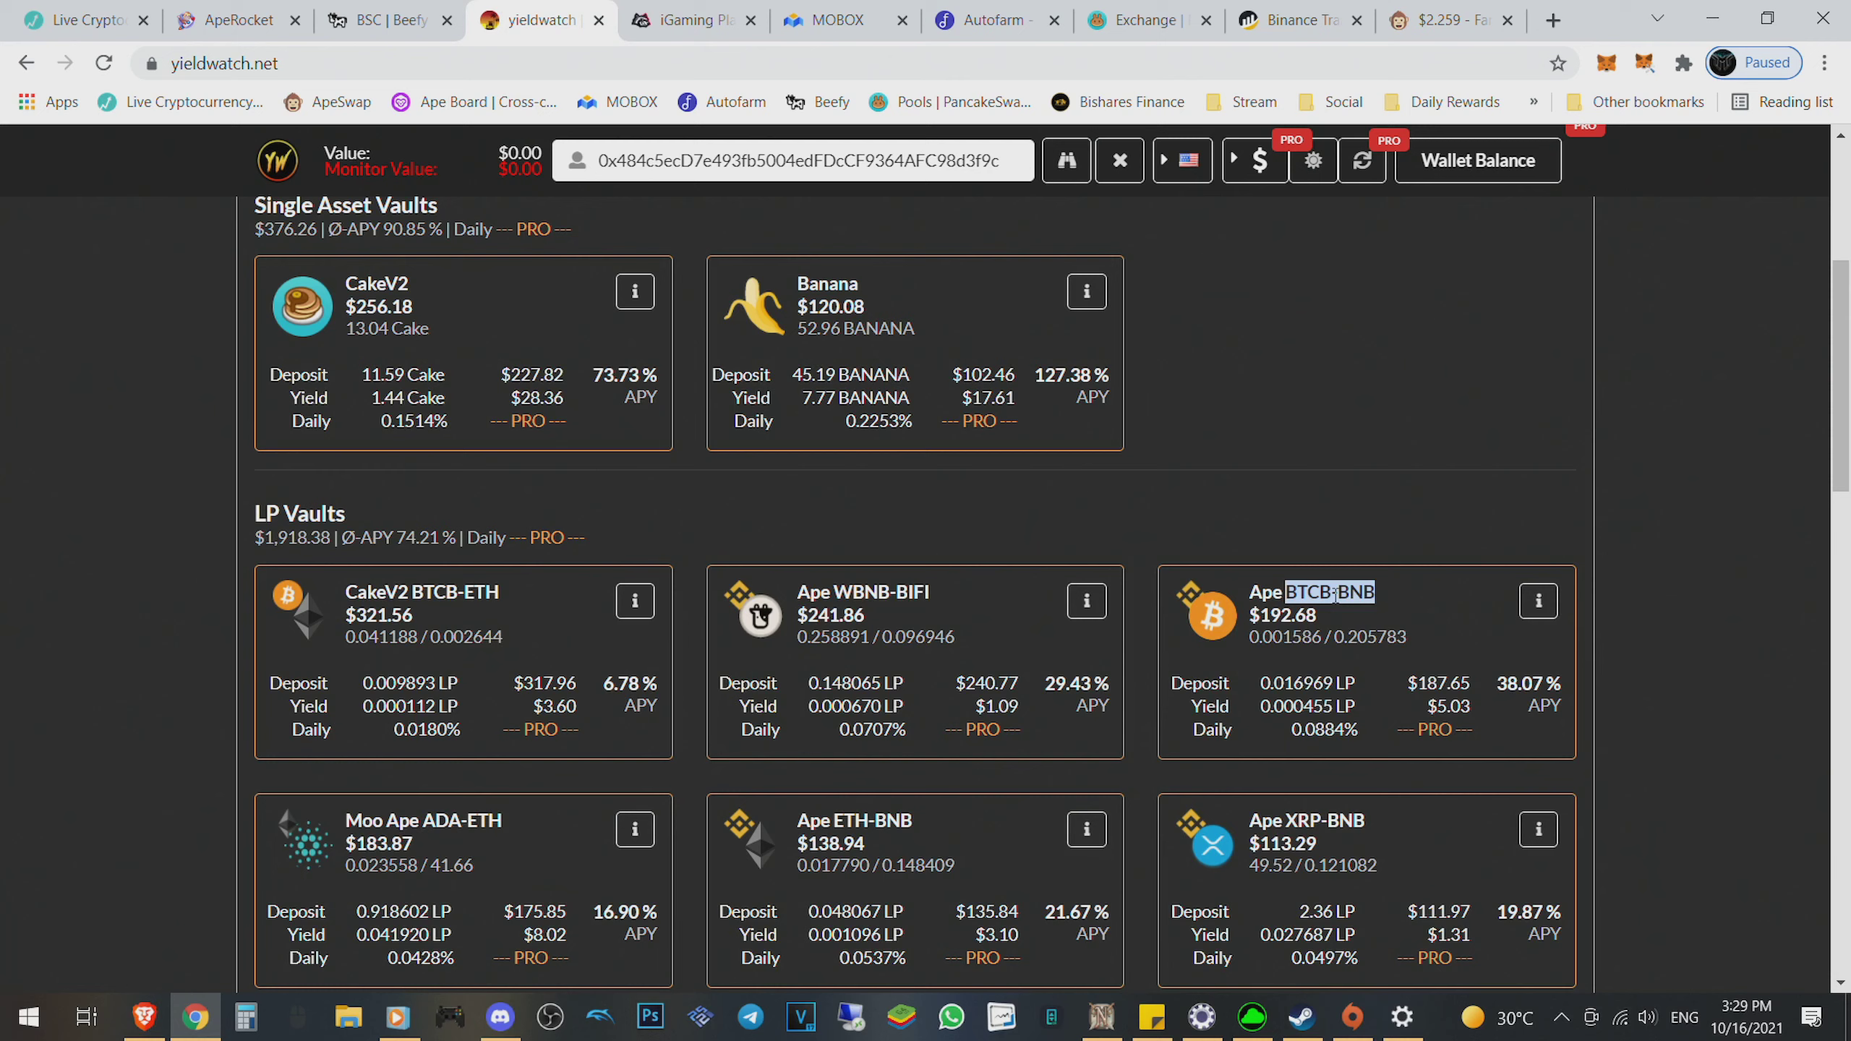
pyautogui.moveTo(1495, 684); pyautogui.dragTo(1543, 682)
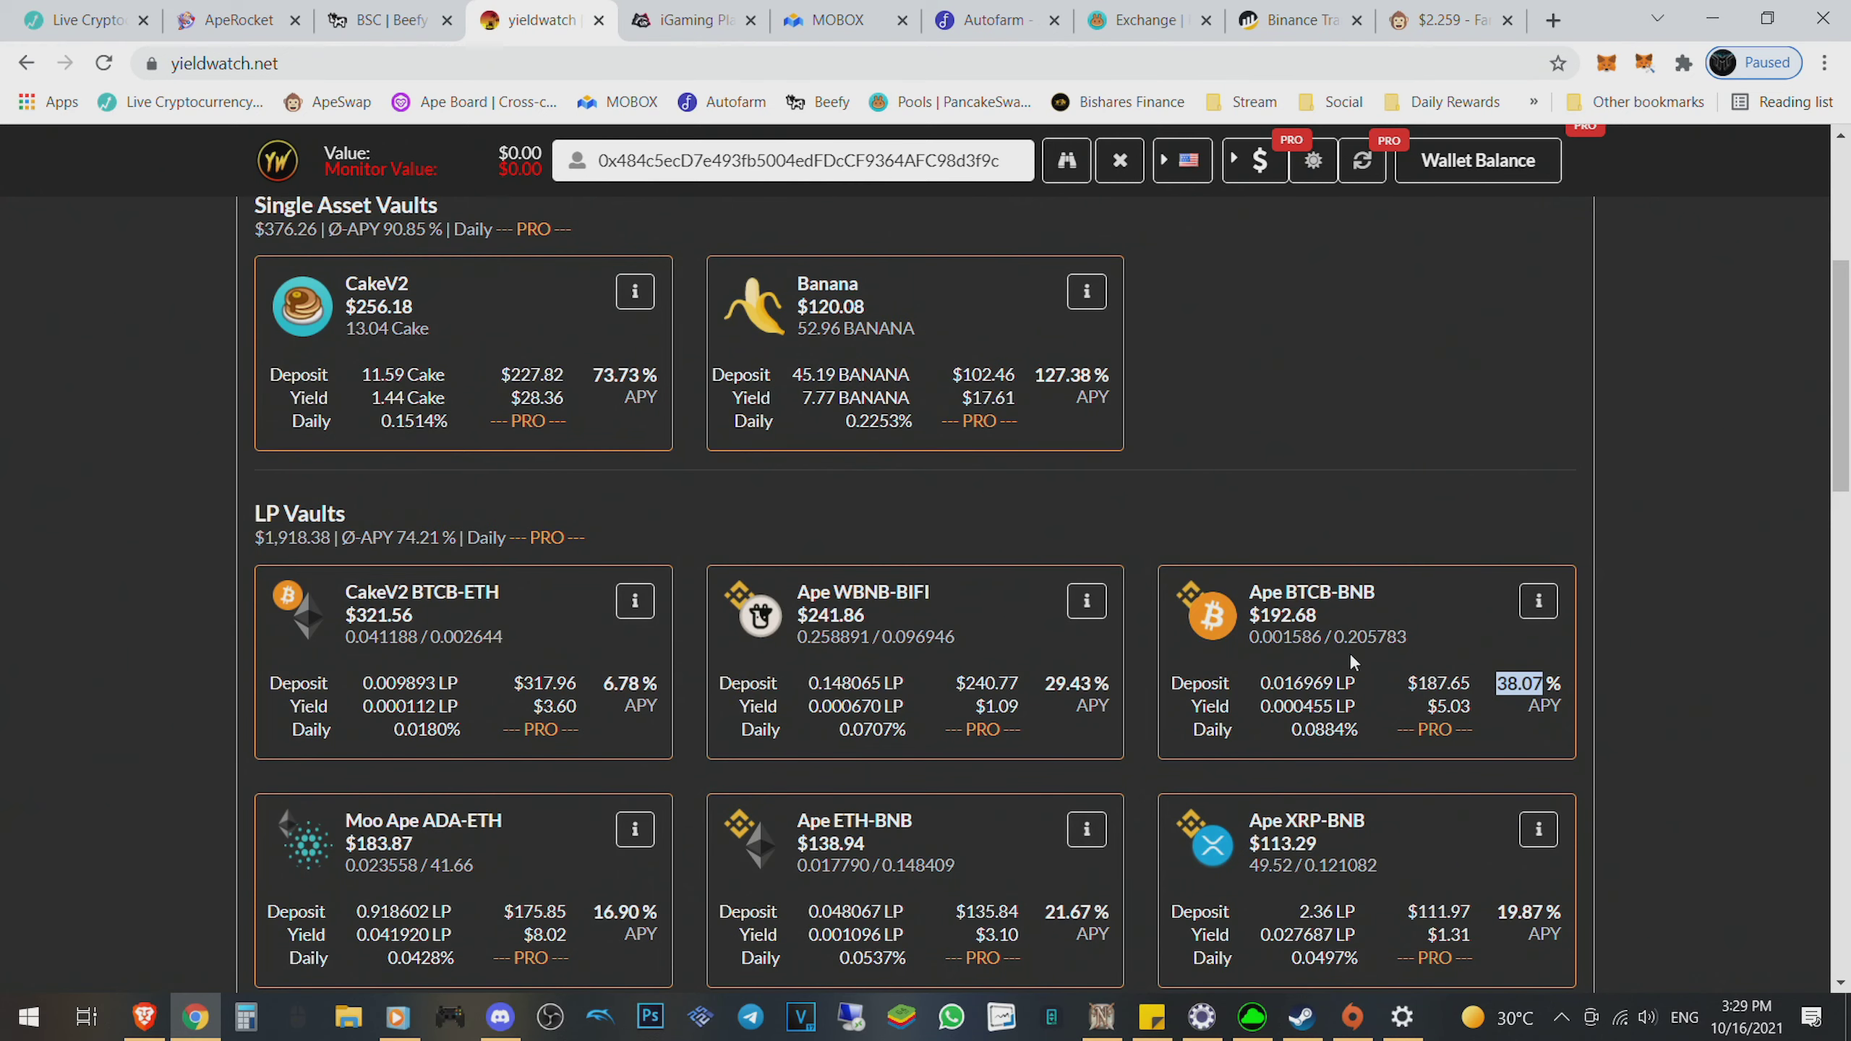
pyautogui.scroll(2, 947, 437)
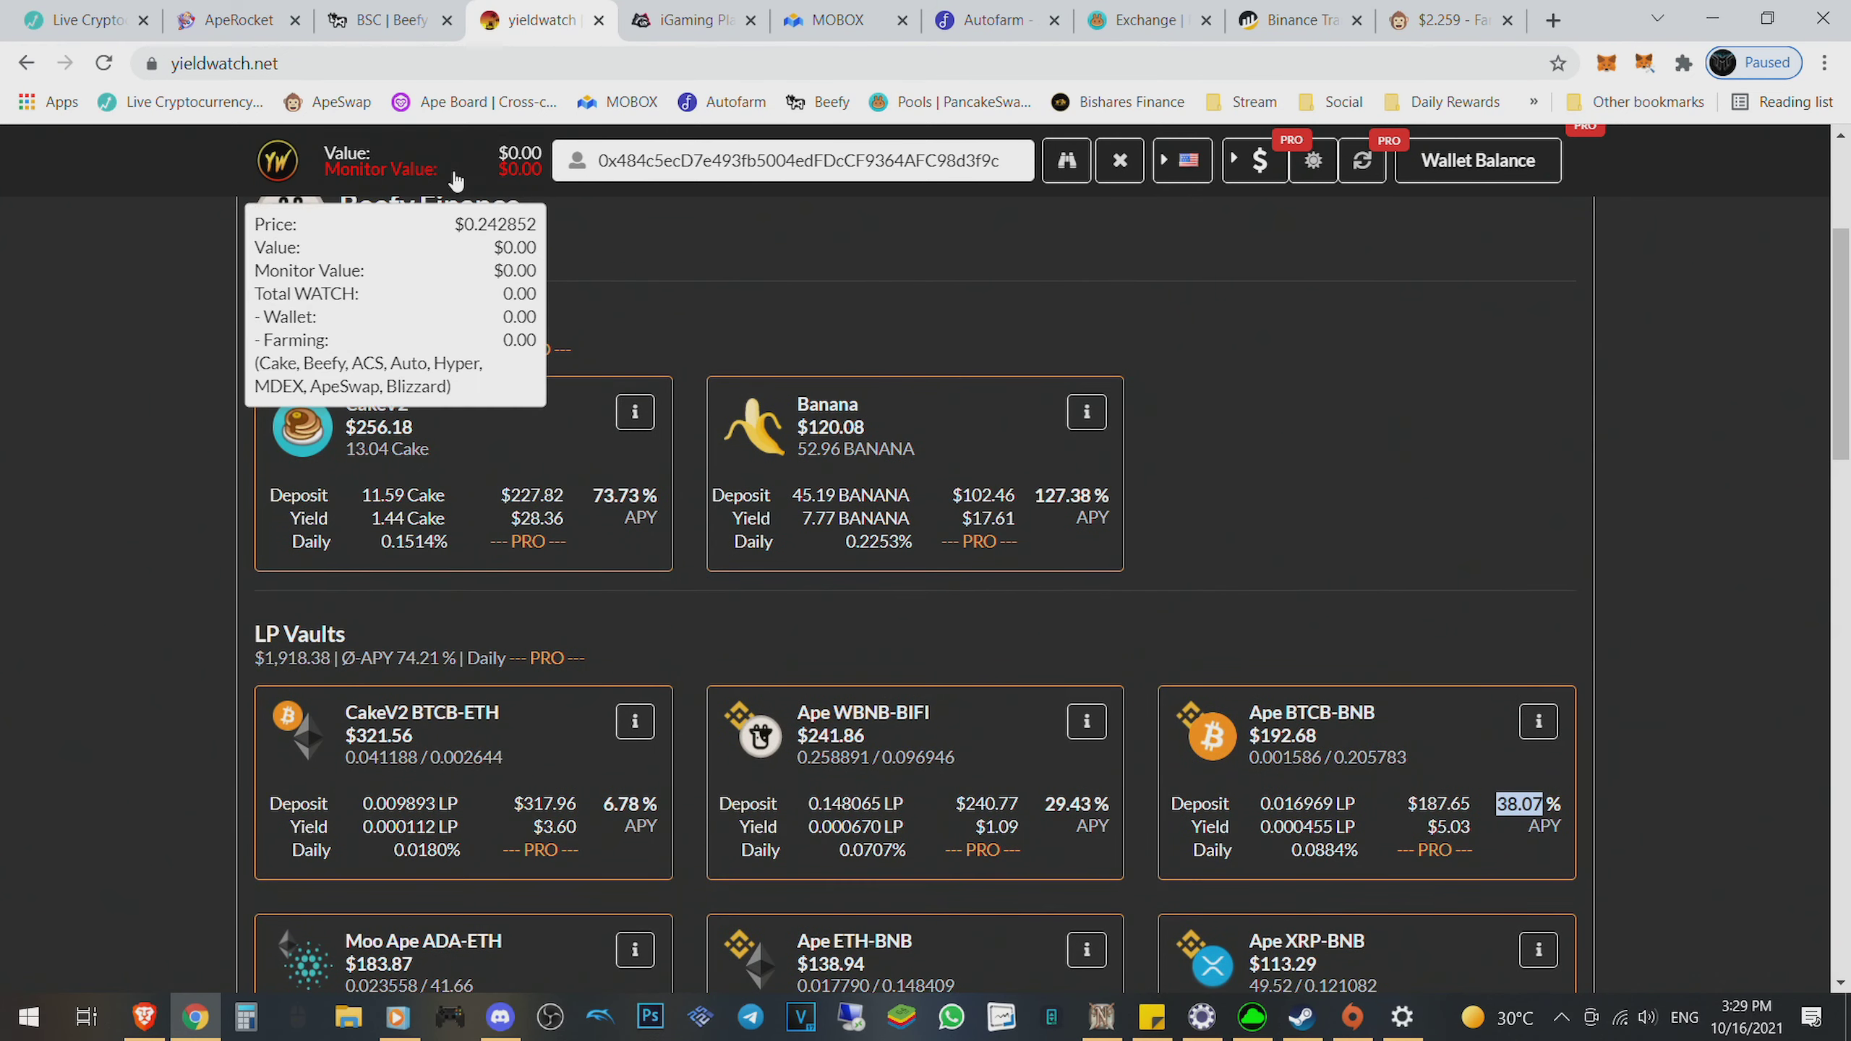
pyautogui.click(383, 10)
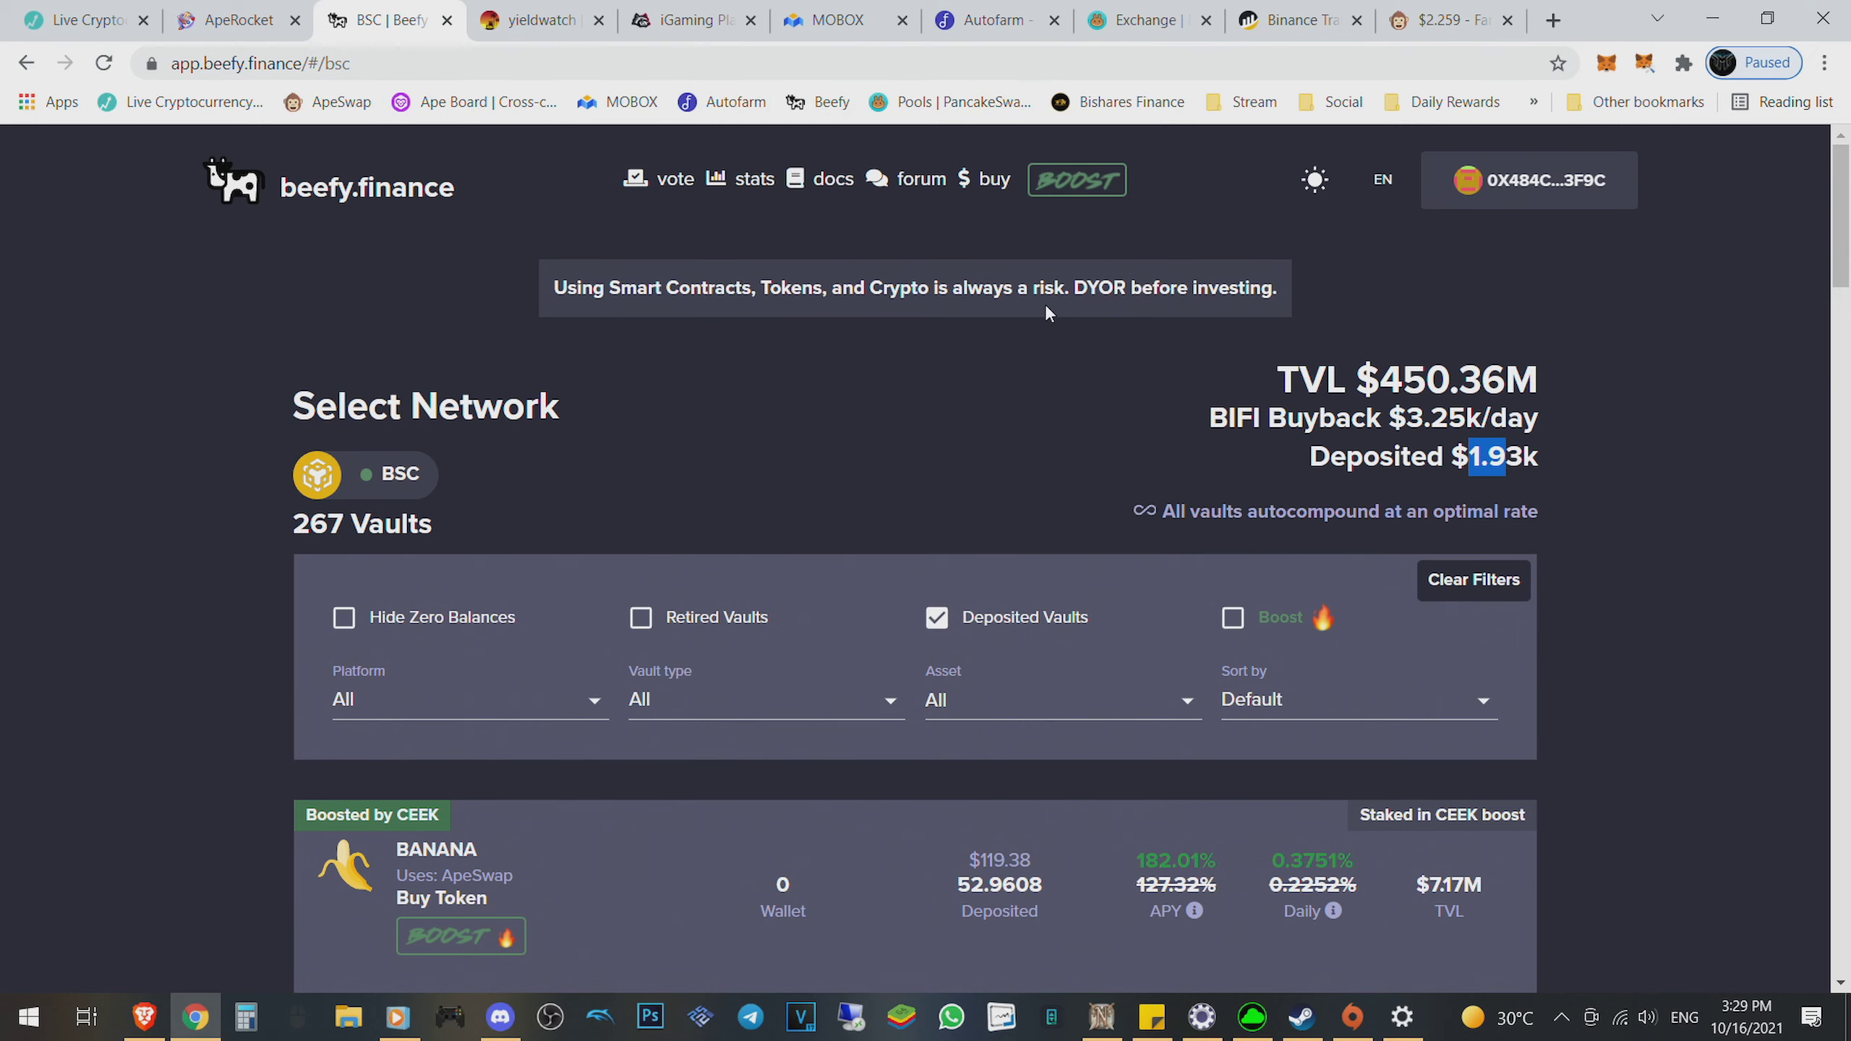
pyautogui.scroll(-3, 820, 438)
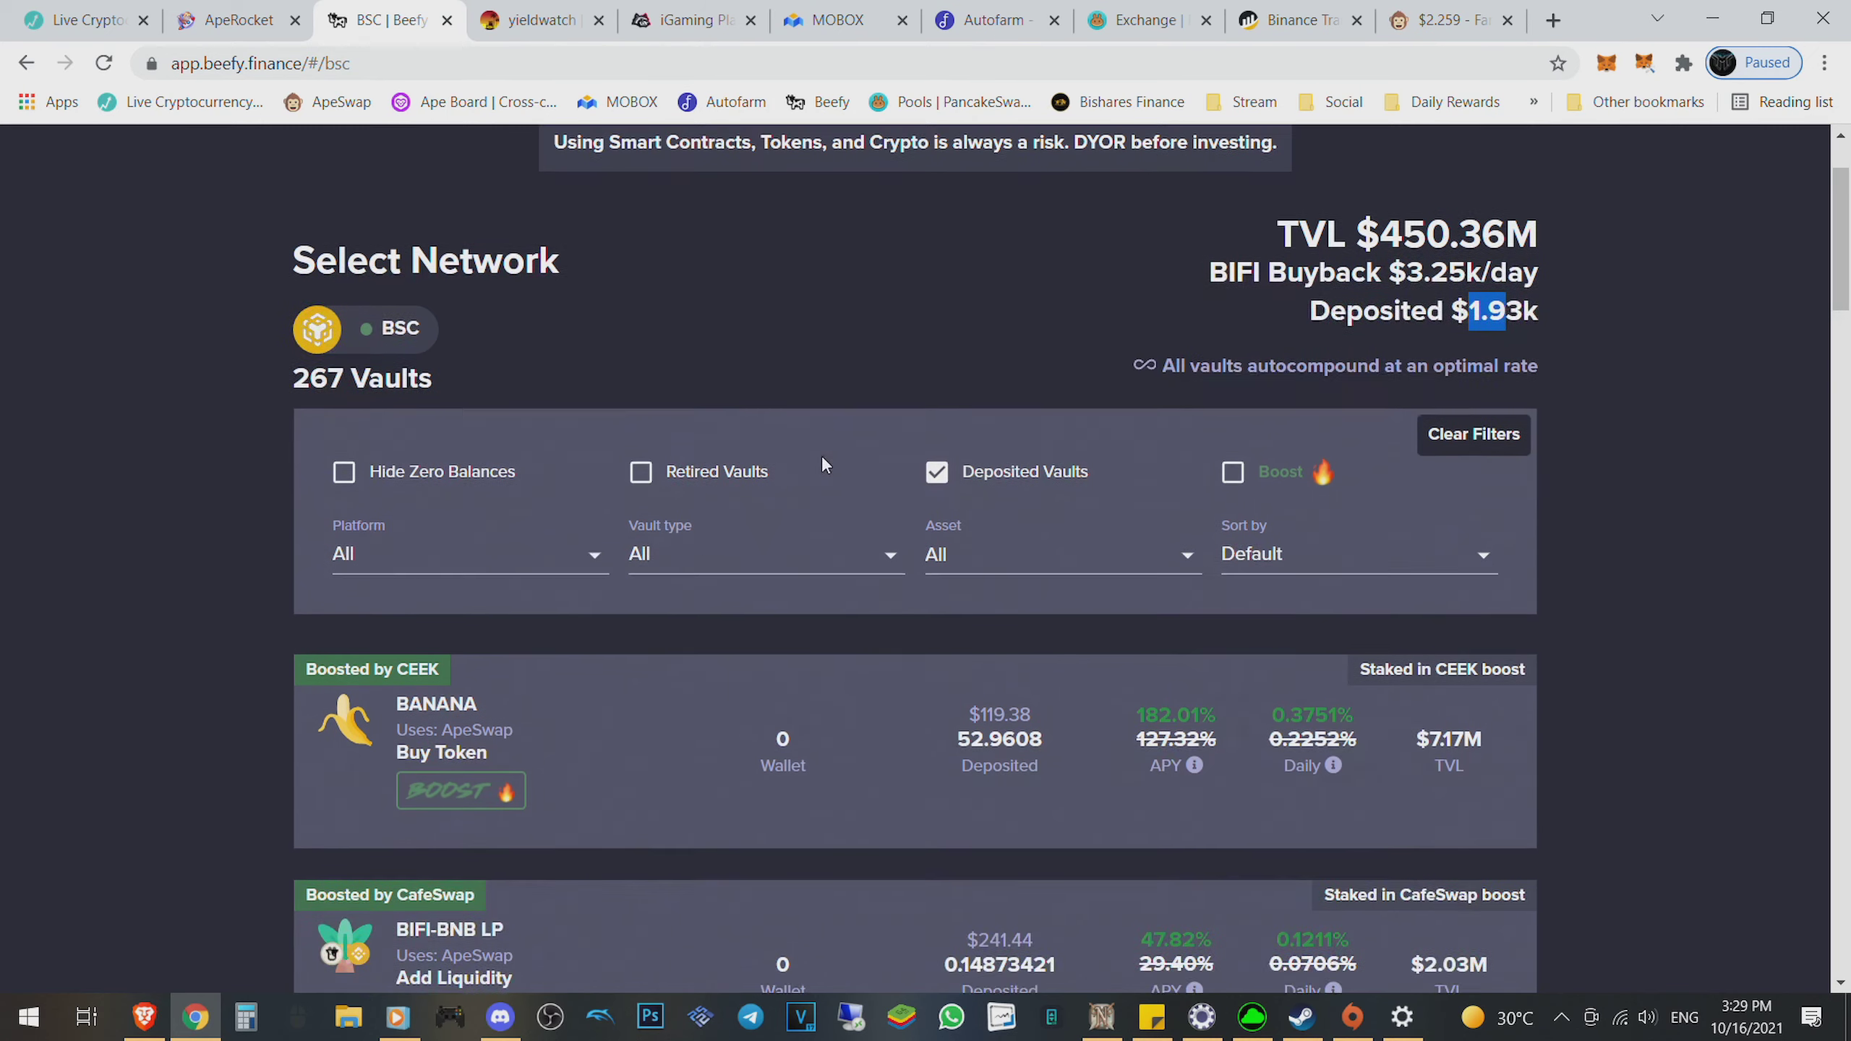
pyautogui.scroll(-3, 692, 459)
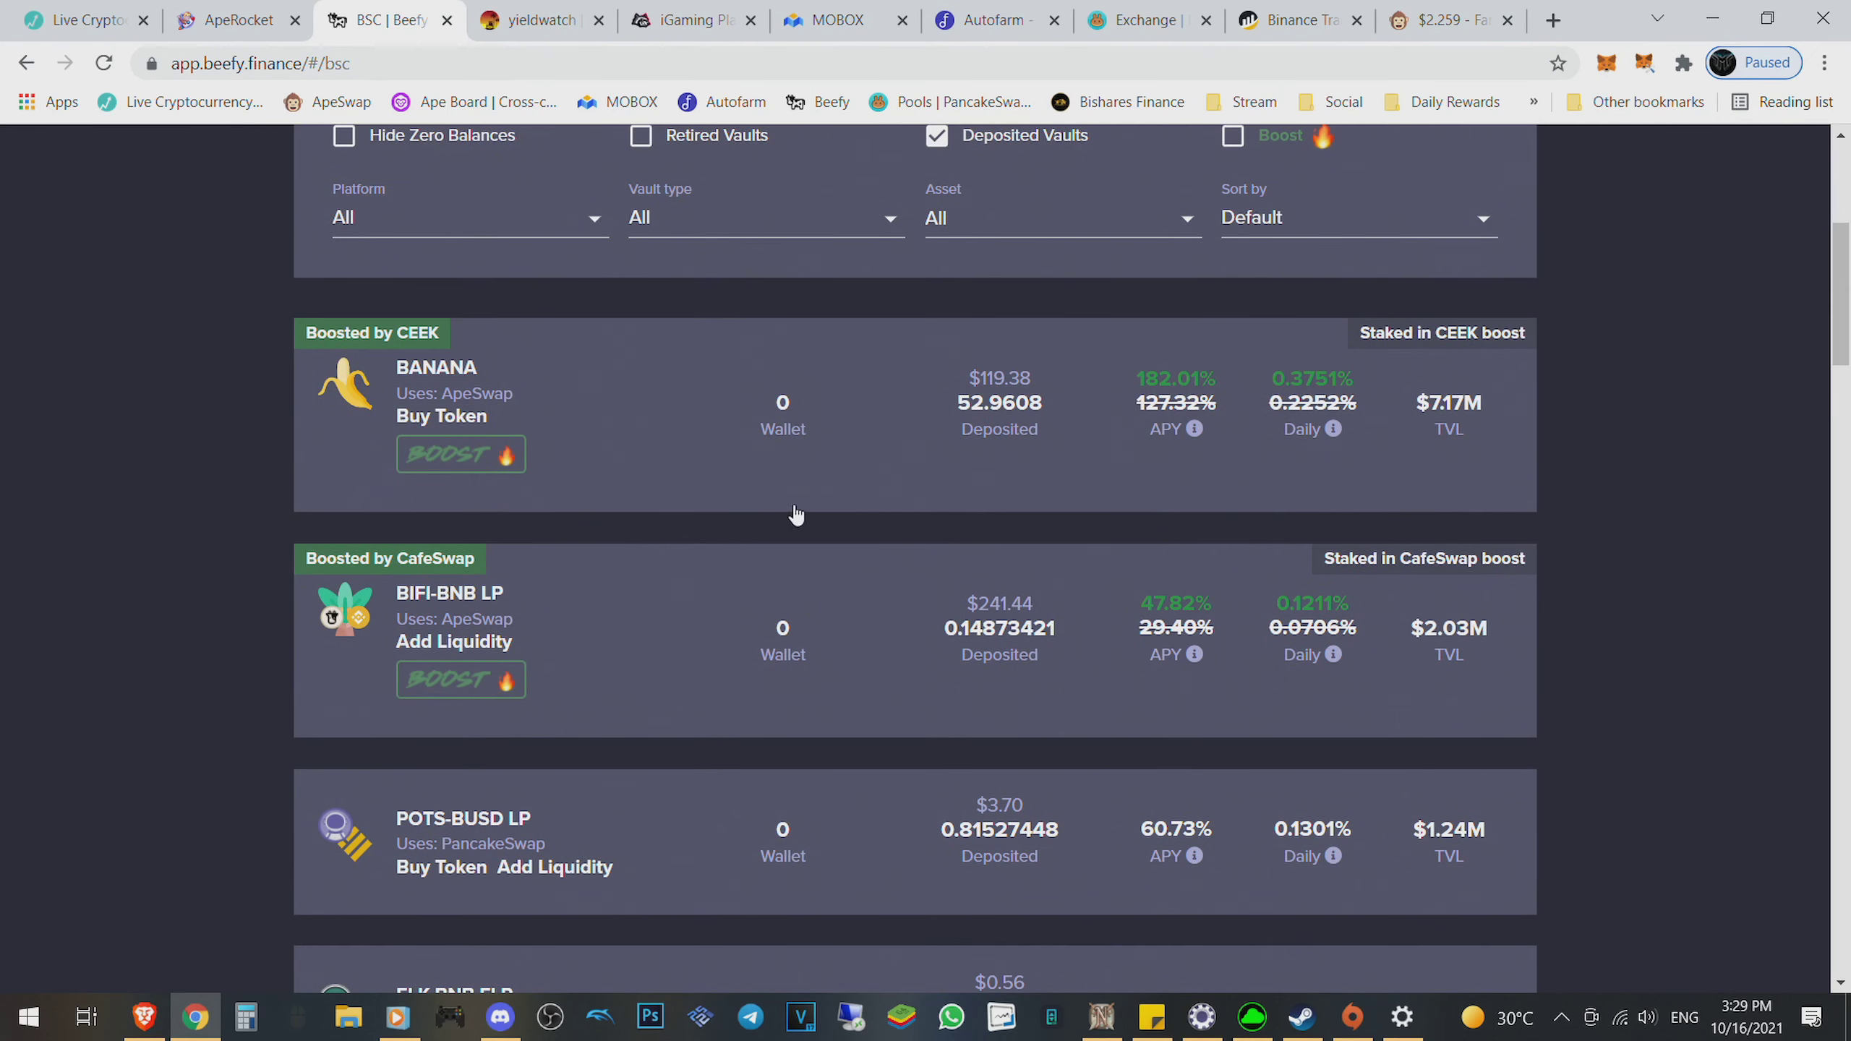
pyautogui.scroll(3, 998, 617)
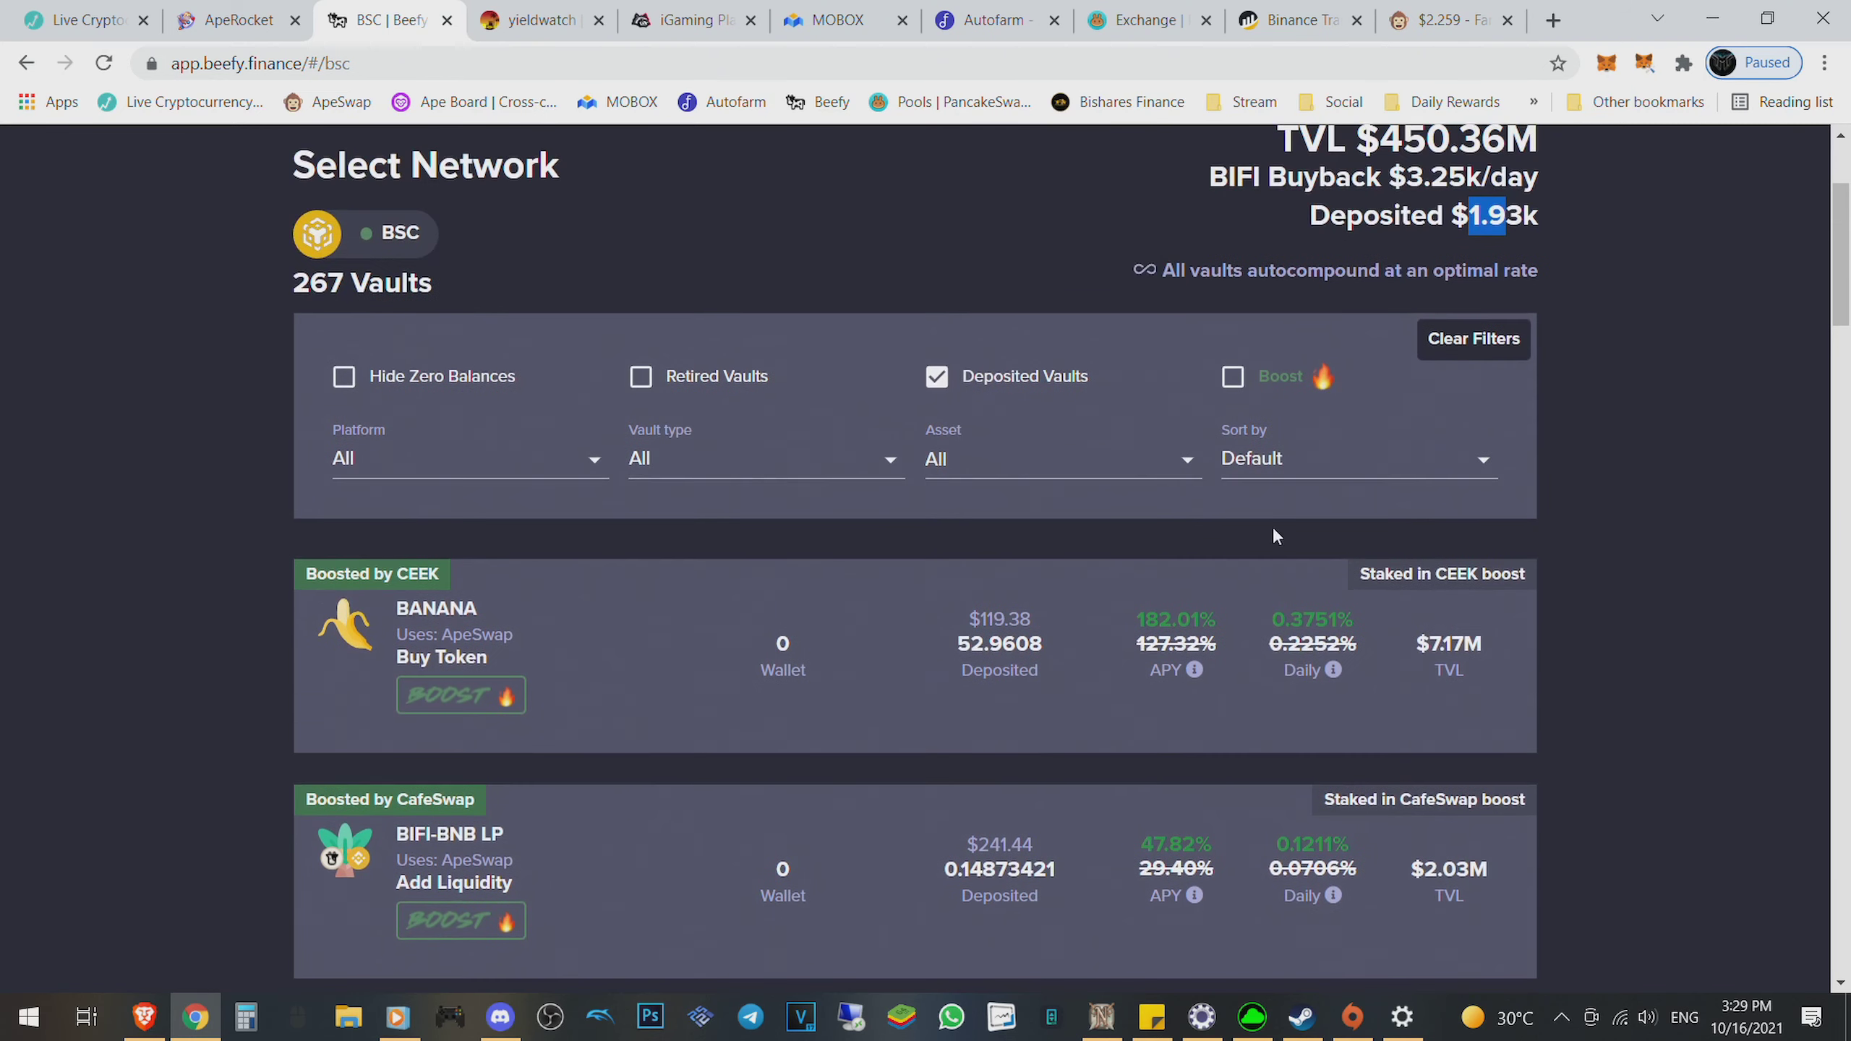
pyautogui.moveTo(1522, 215); pyautogui.dragTo(1472, 215)
pyautogui.click(881, 432)
pyautogui.scroll(-3, 881, 435)
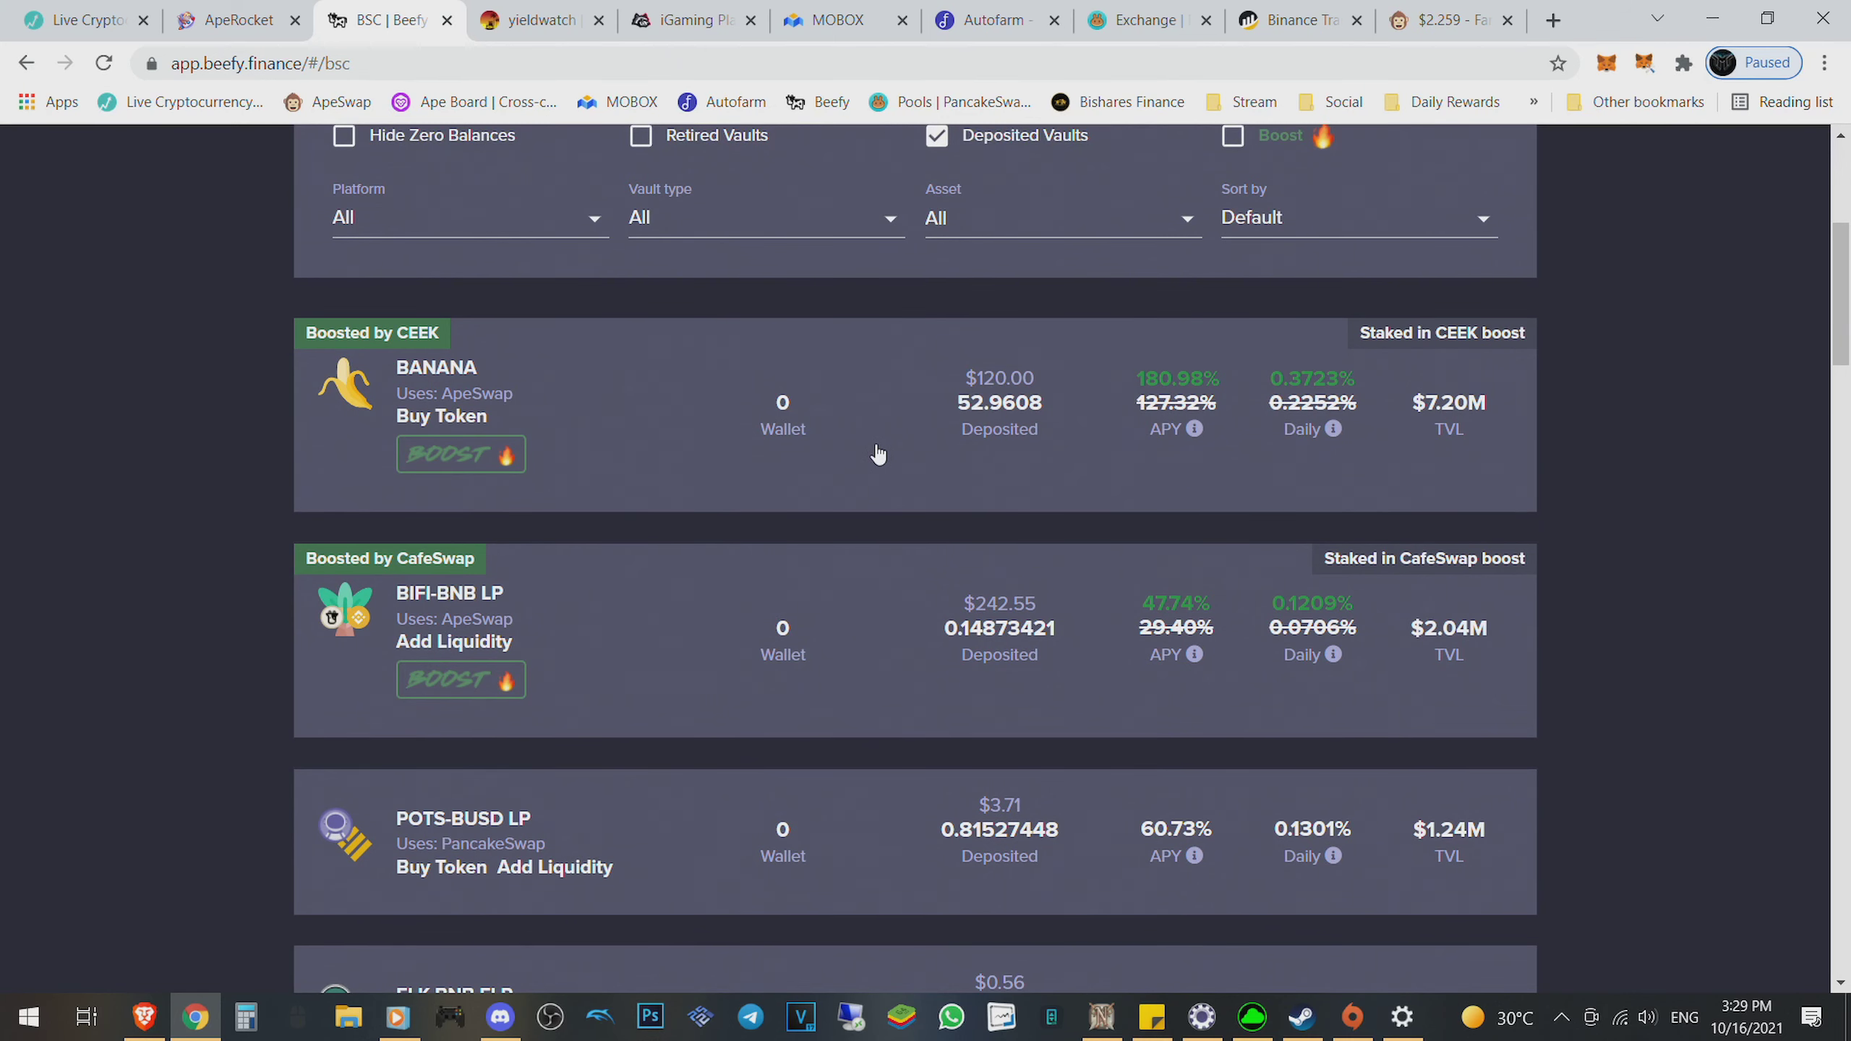
pyautogui.scroll(-3, 878, 454)
pyautogui.scroll(-5, 878, 453)
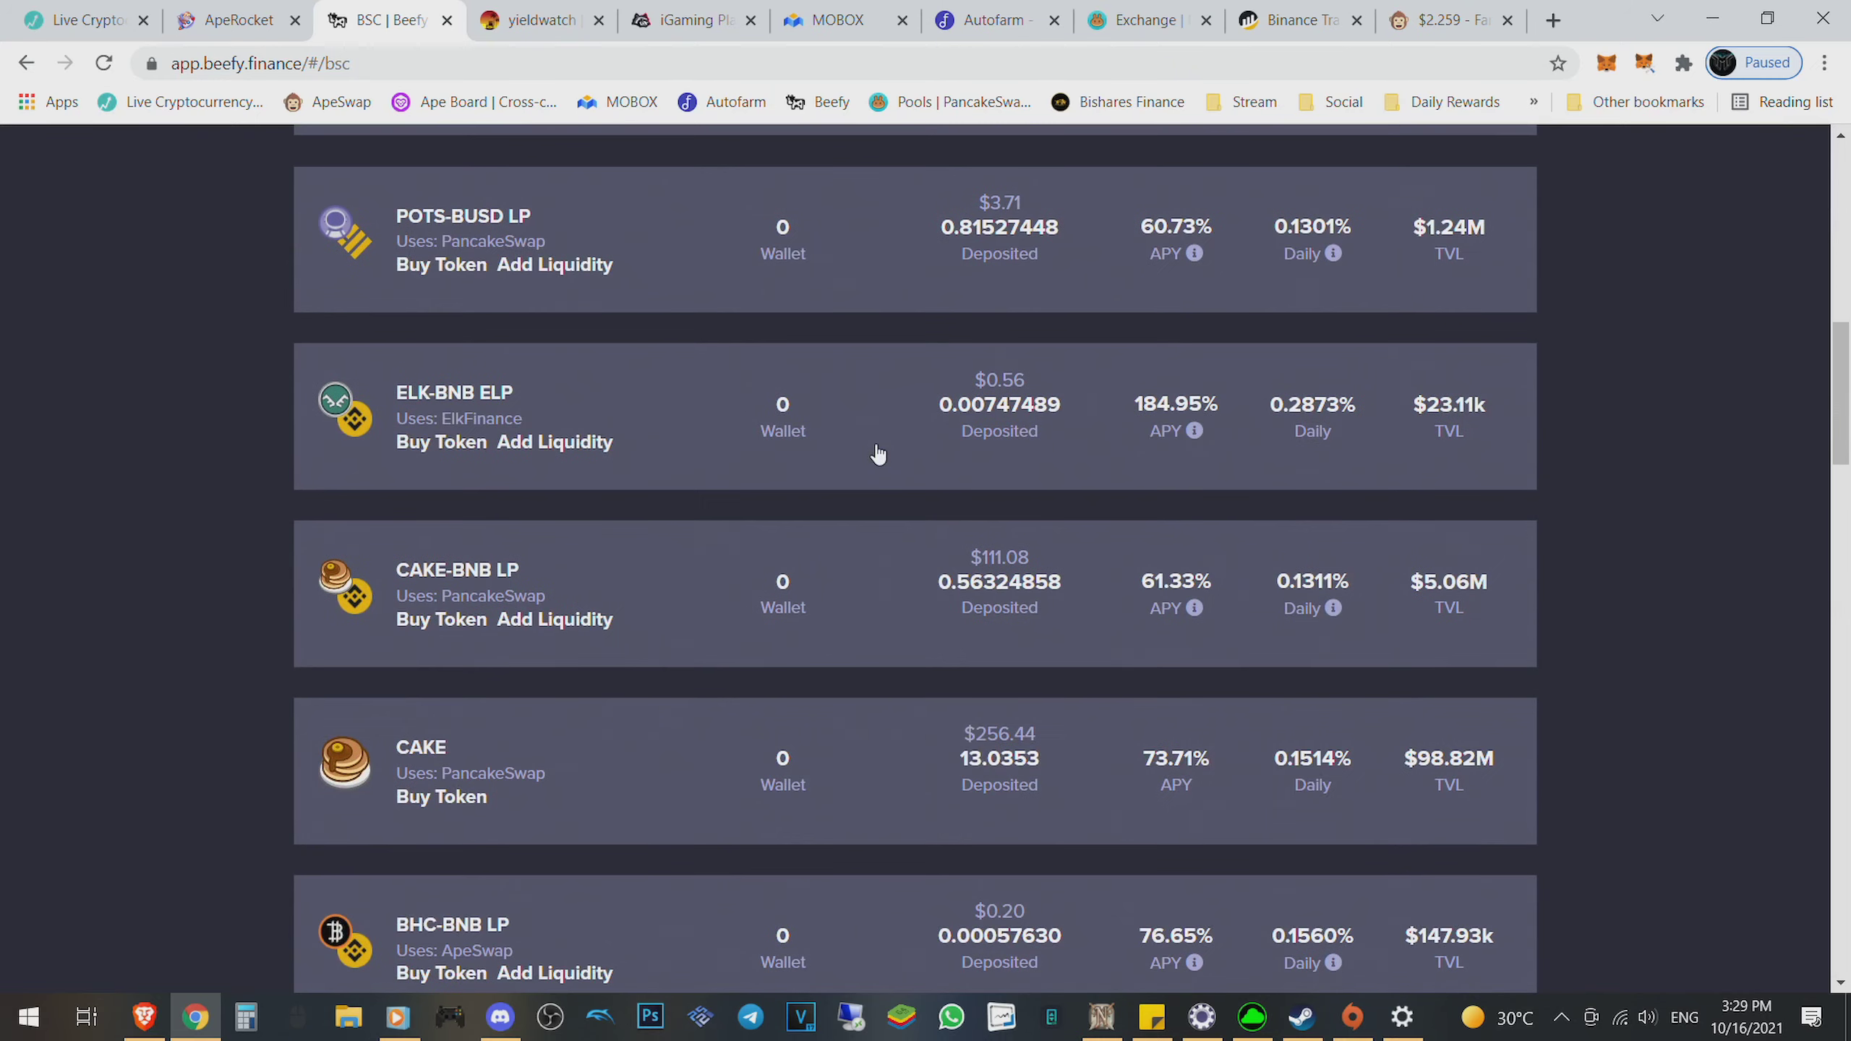
pyautogui.scroll(-2, 877, 453)
pyautogui.scroll(-4, 878, 454)
pyautogui.scroll(-2, 878, 454)
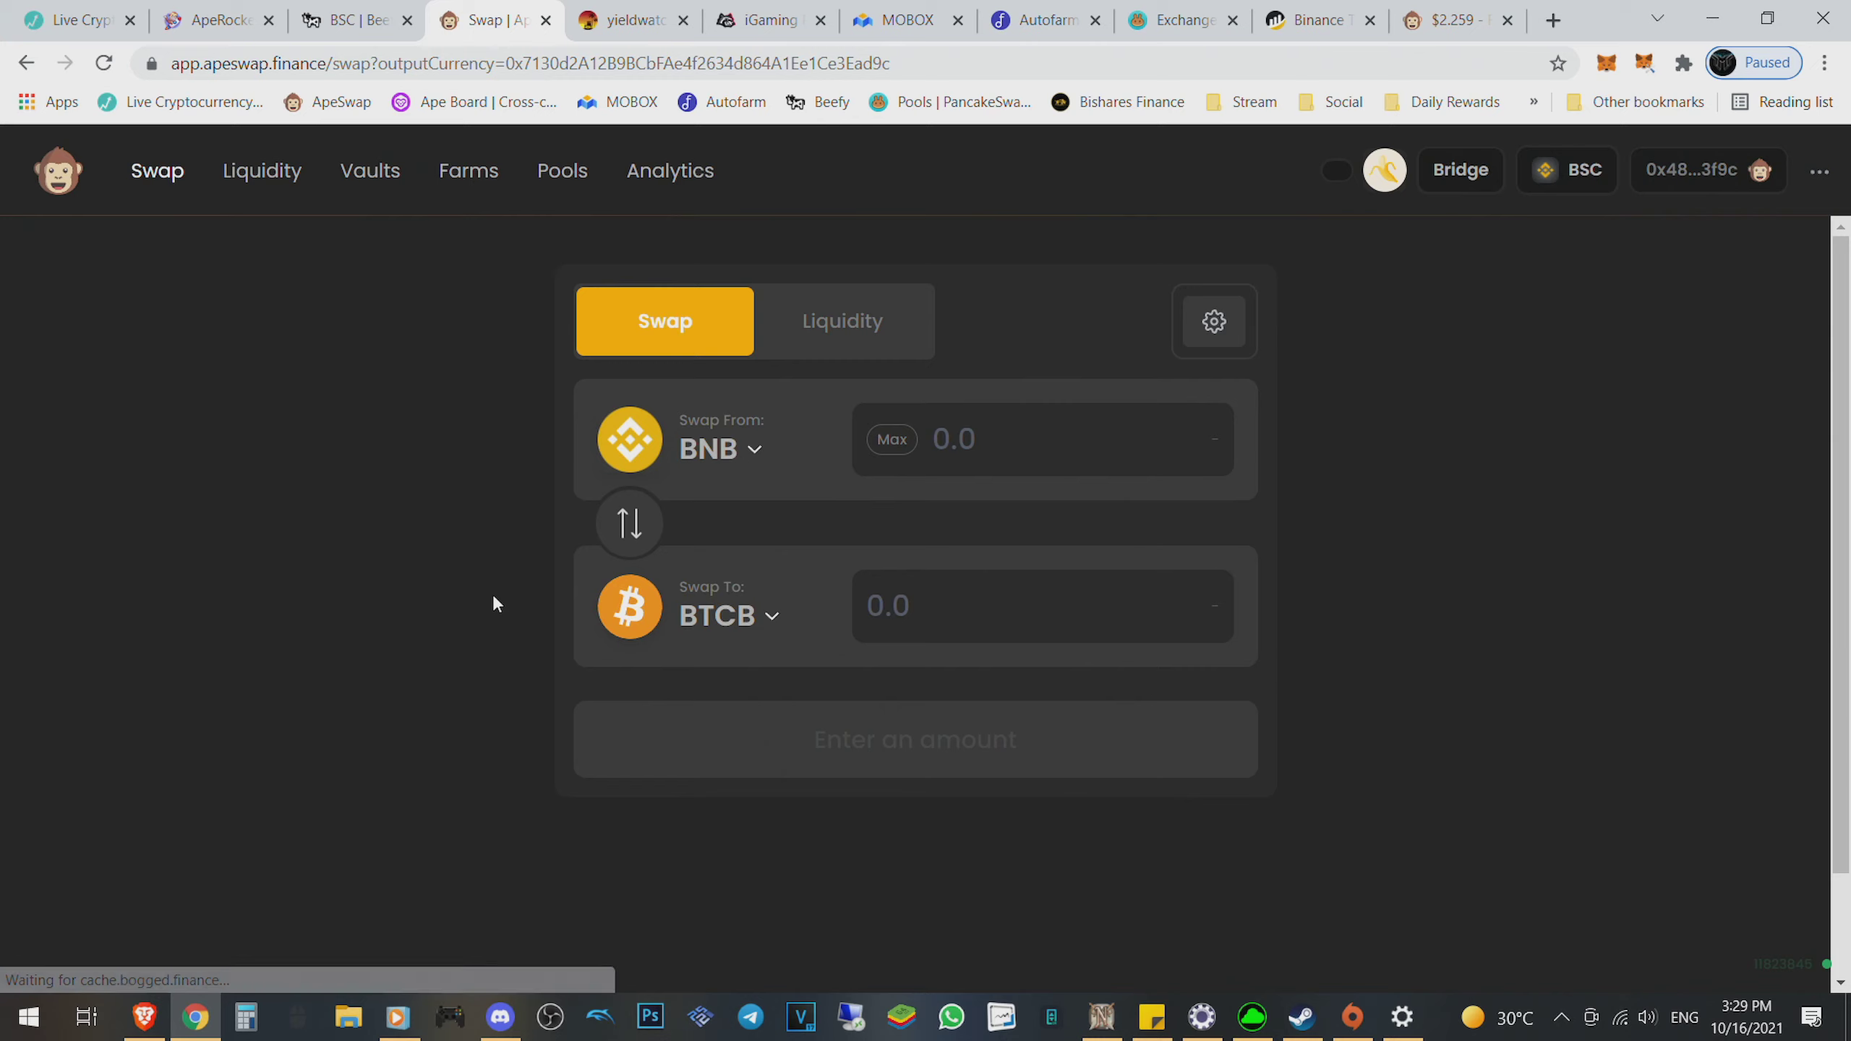
# Step: Set up a swap of 50 BUSD into BTCB on ApeSwap
pyautogui.click(758, 449)
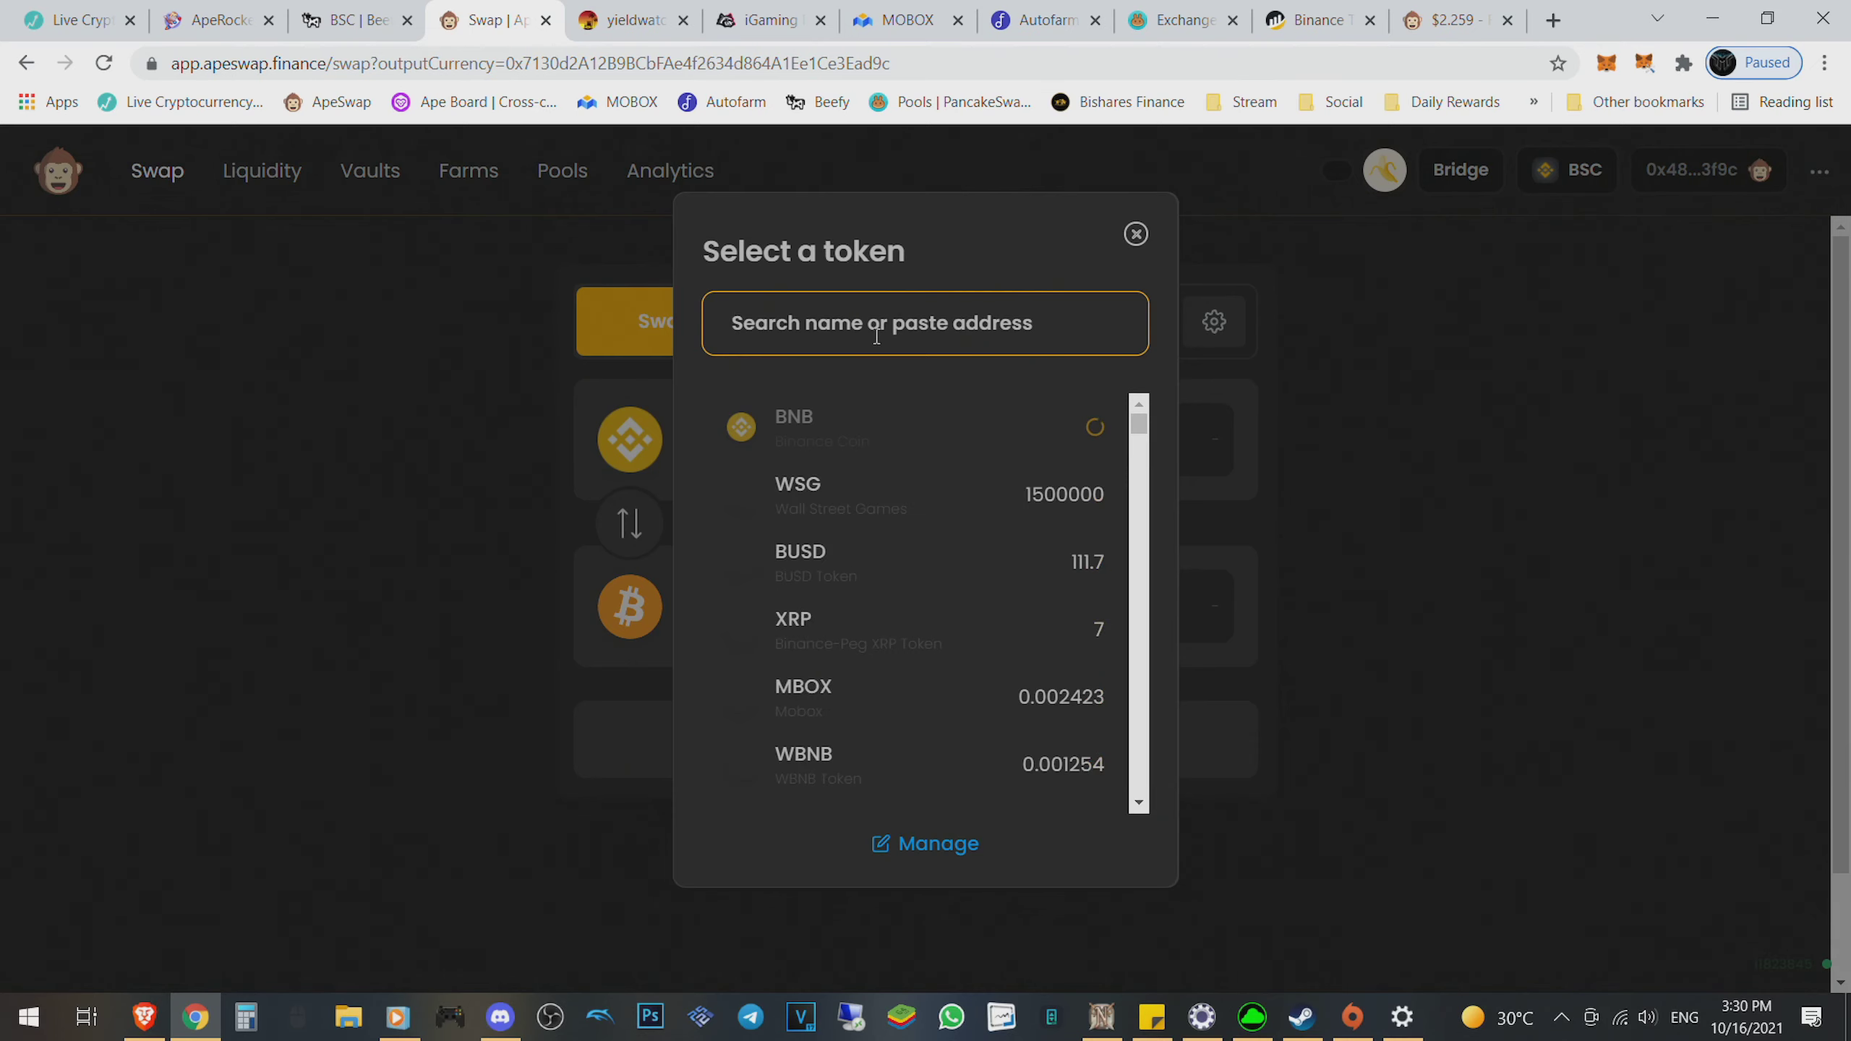
pyautogui.click(864, 581)
pyautogui.click(1045, 452)
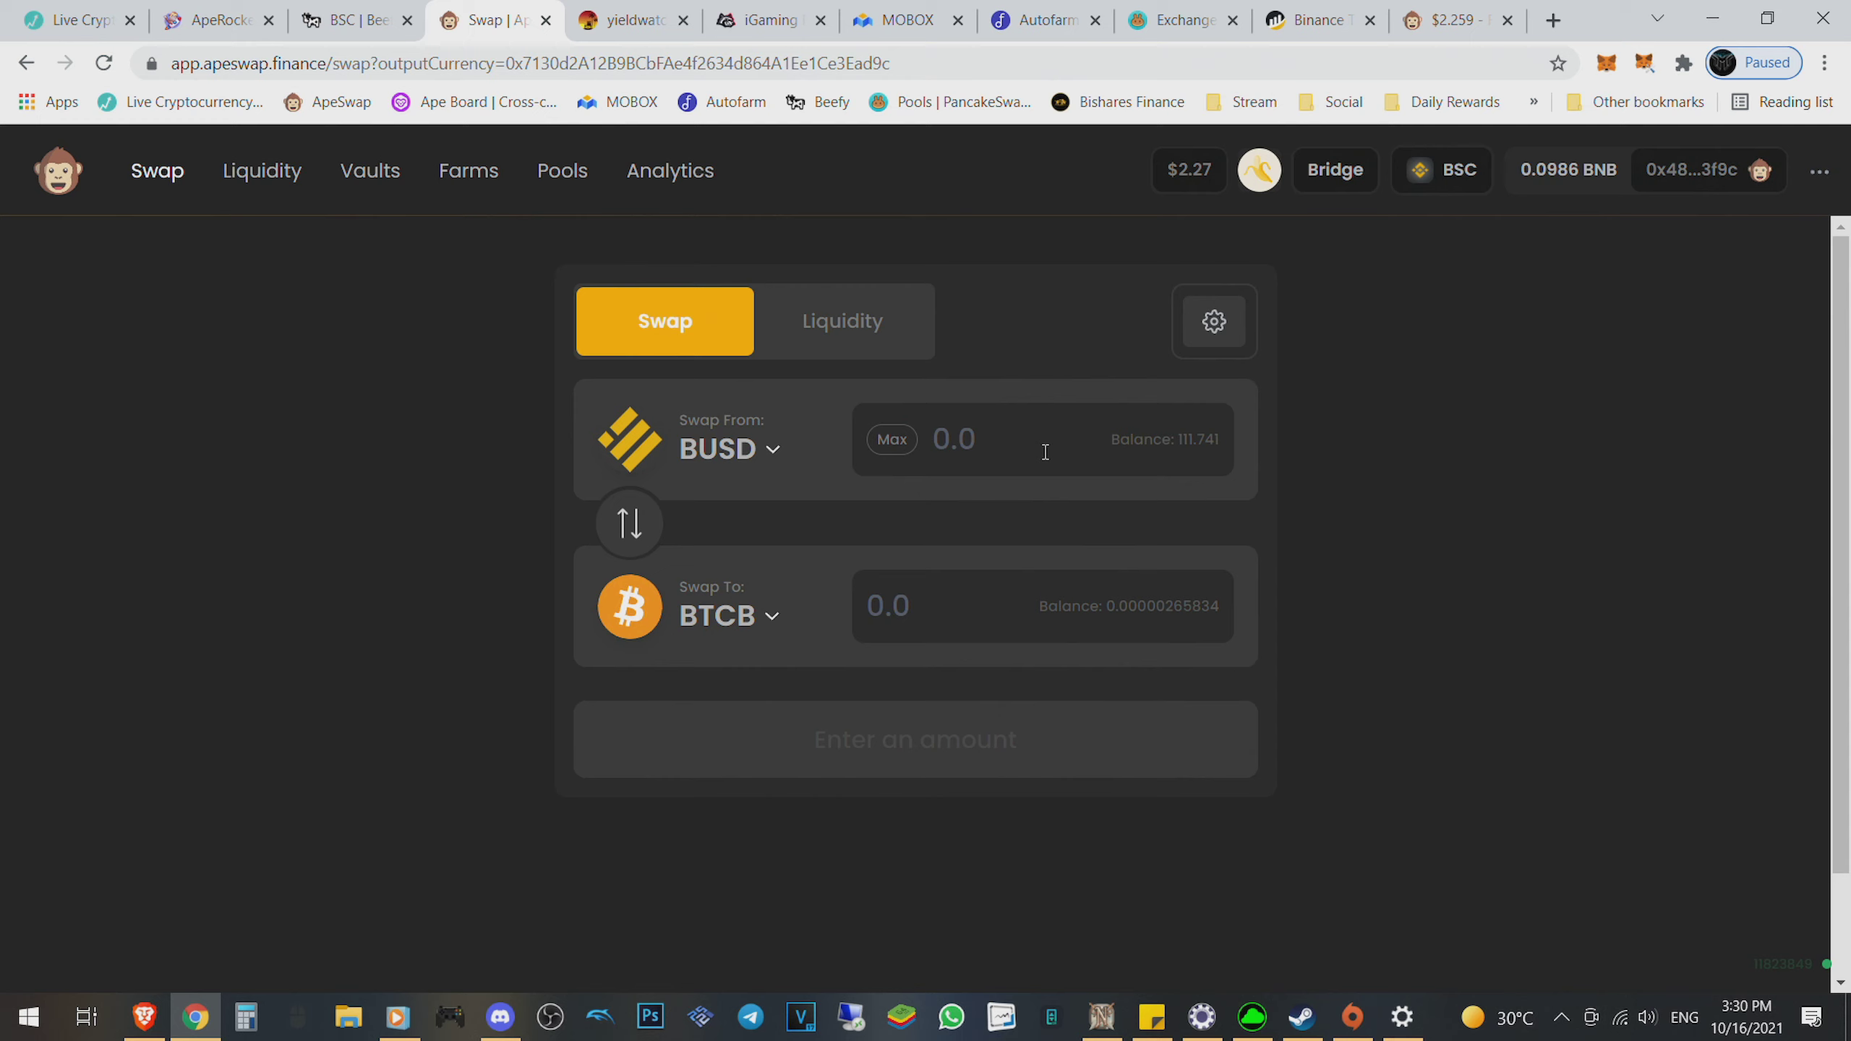
pyautogui.write('5')
pyautogui.scroll(-1, 1043, 450)
pyautogui.write('0')
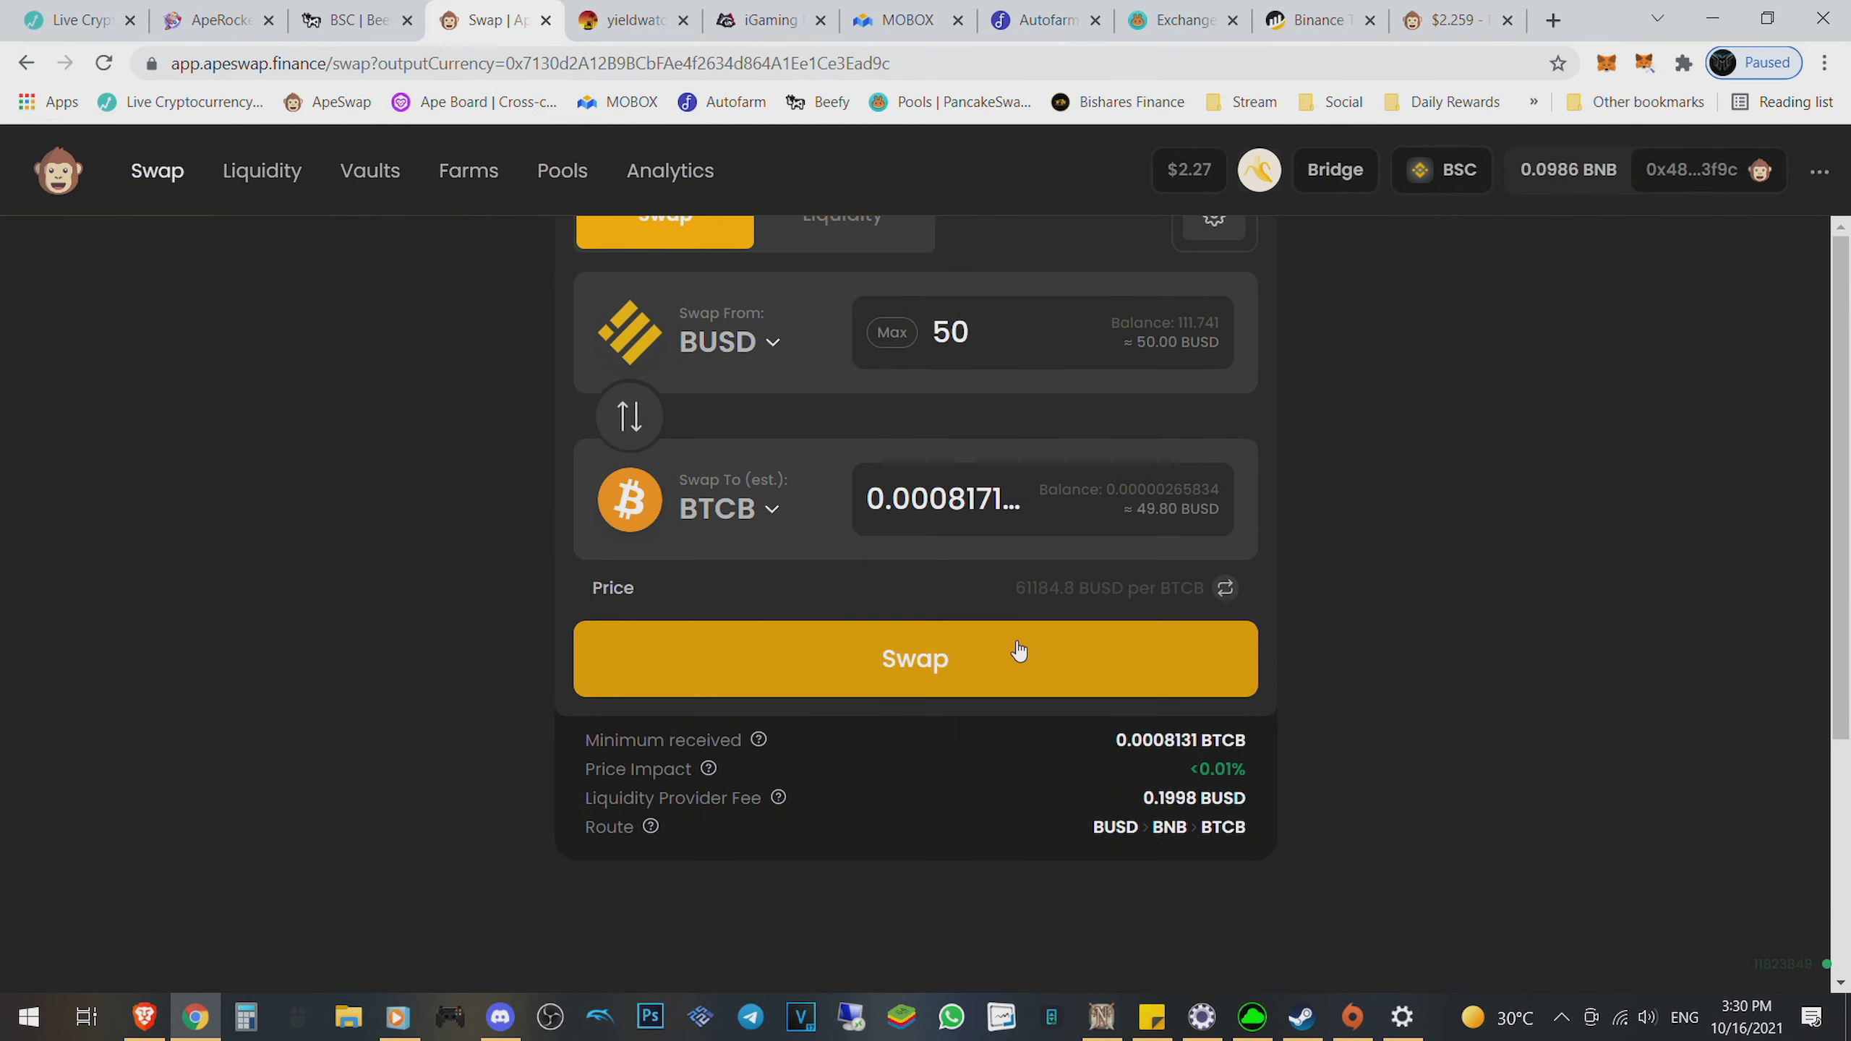
# Step: Confirm the 50 BUSD to BTCB swap in MetaMask and set the receive token to BNB
pyautogui.click(1012, 653)
pyautogui.click(1004, 732)
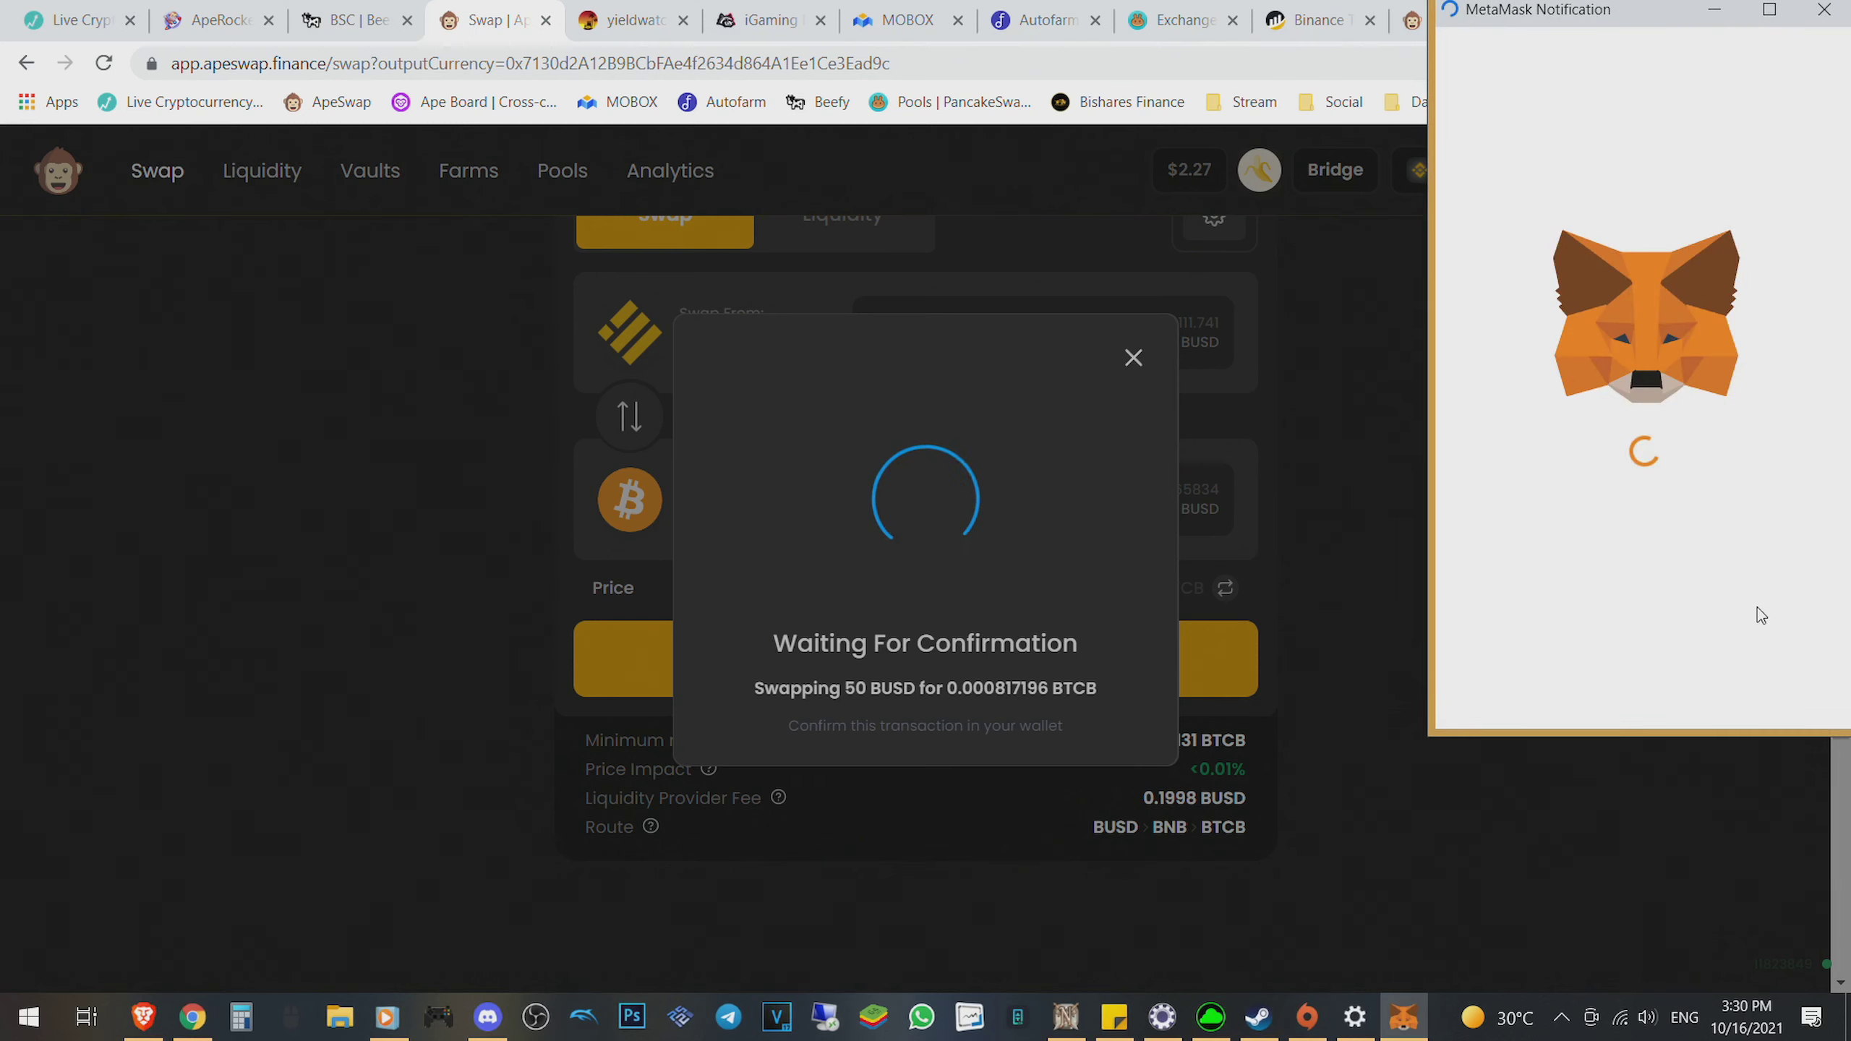
pyautogui.scroll(-1, 1694, 485)
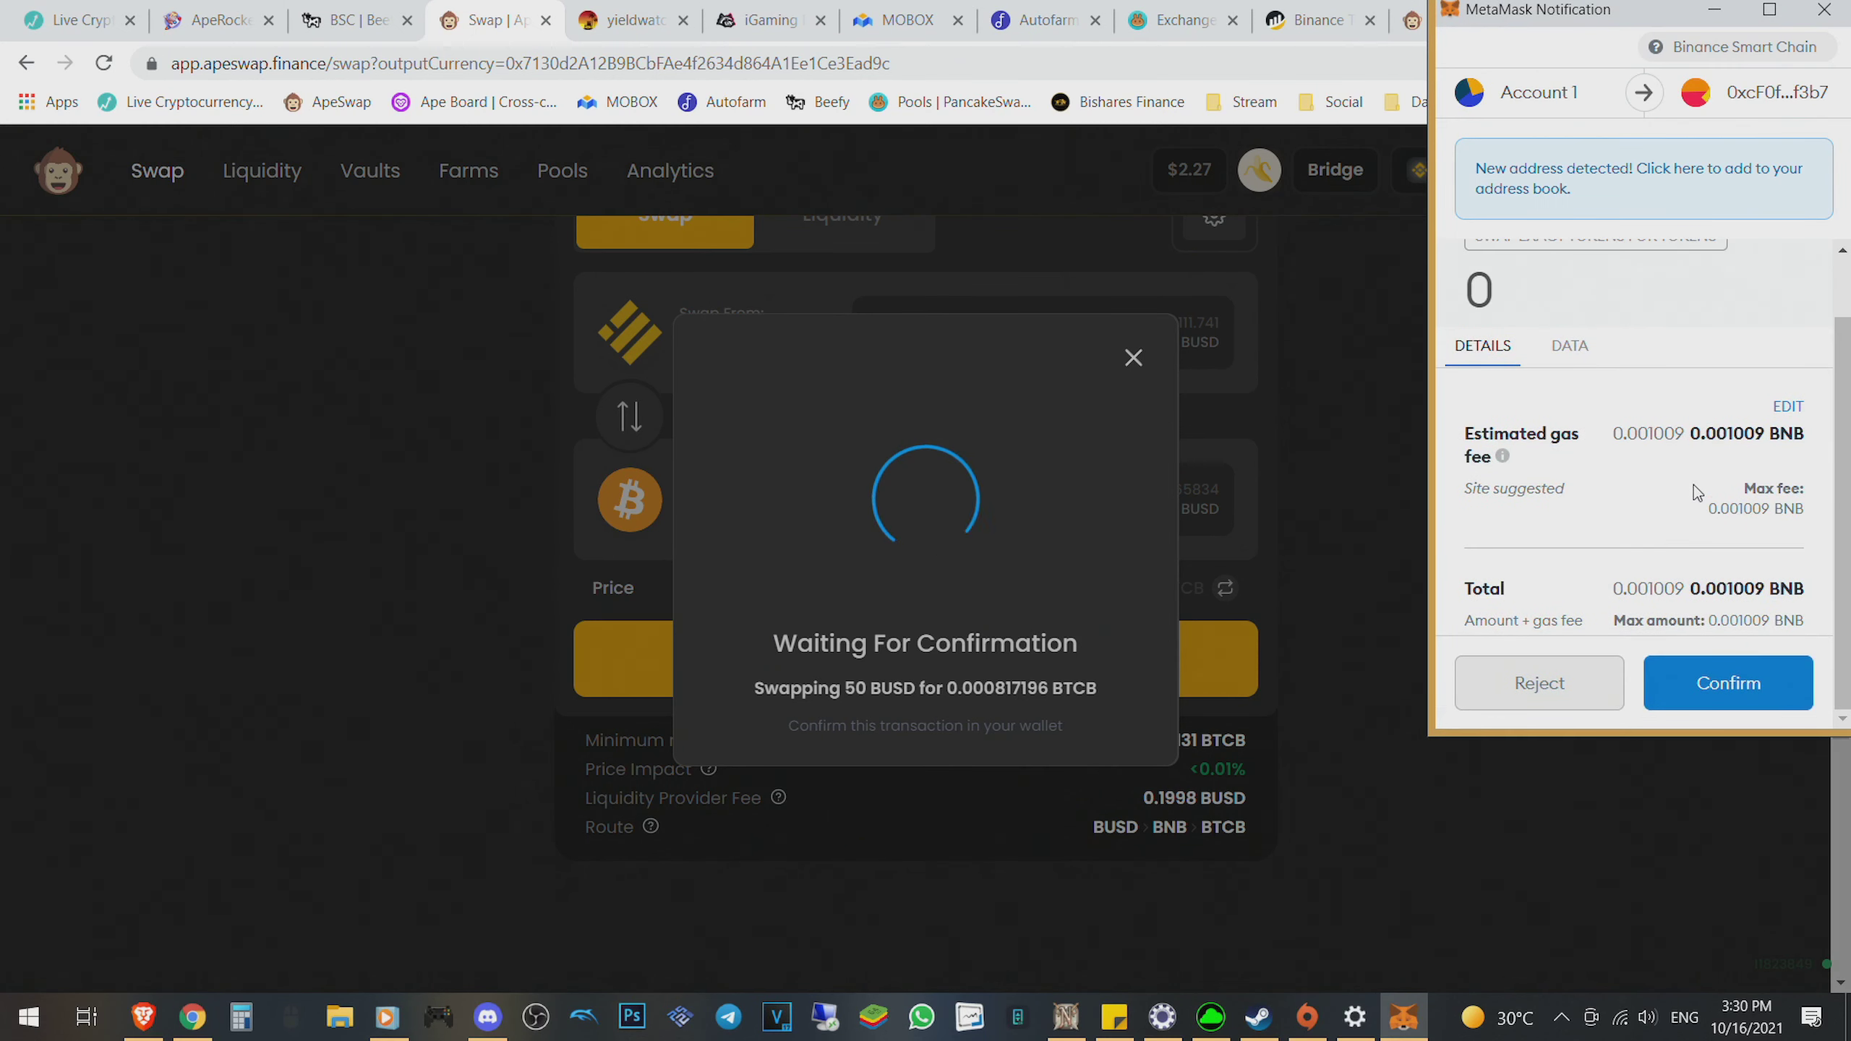
pyautogui.click(1762, 678)
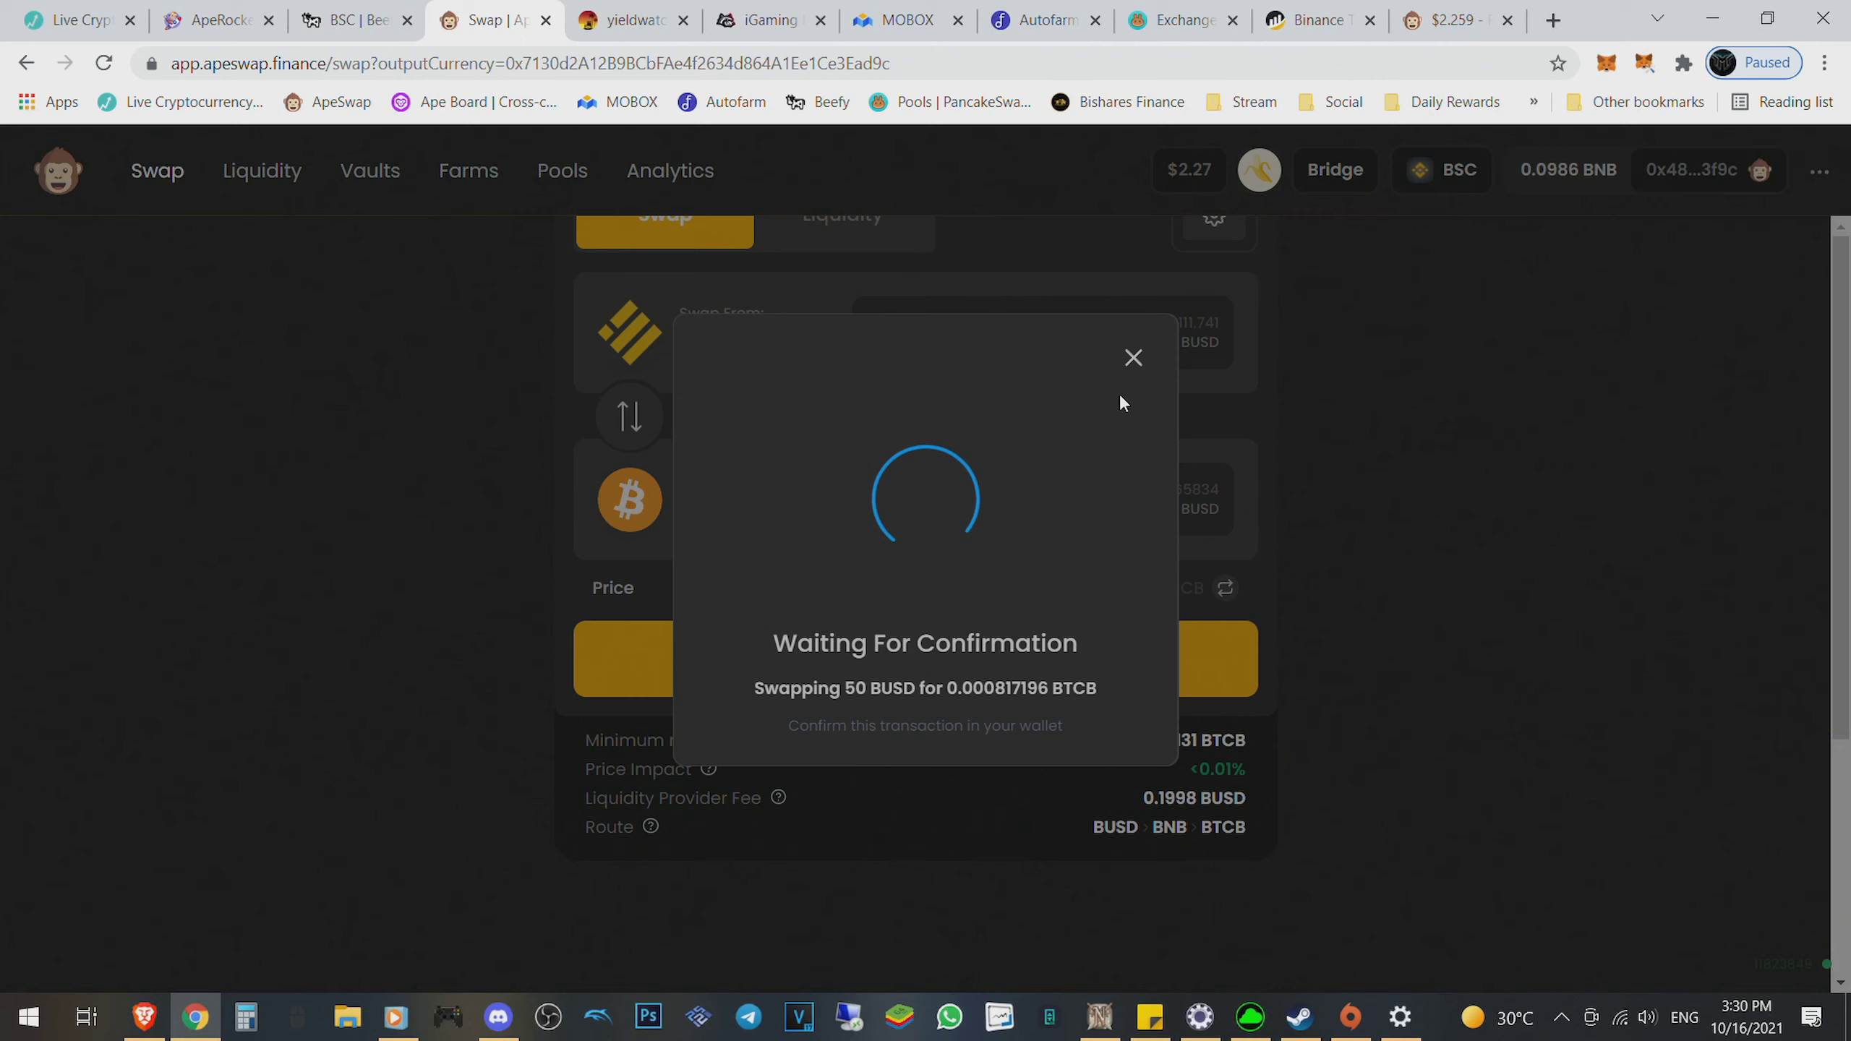
pyautogui.click(1134, 325)
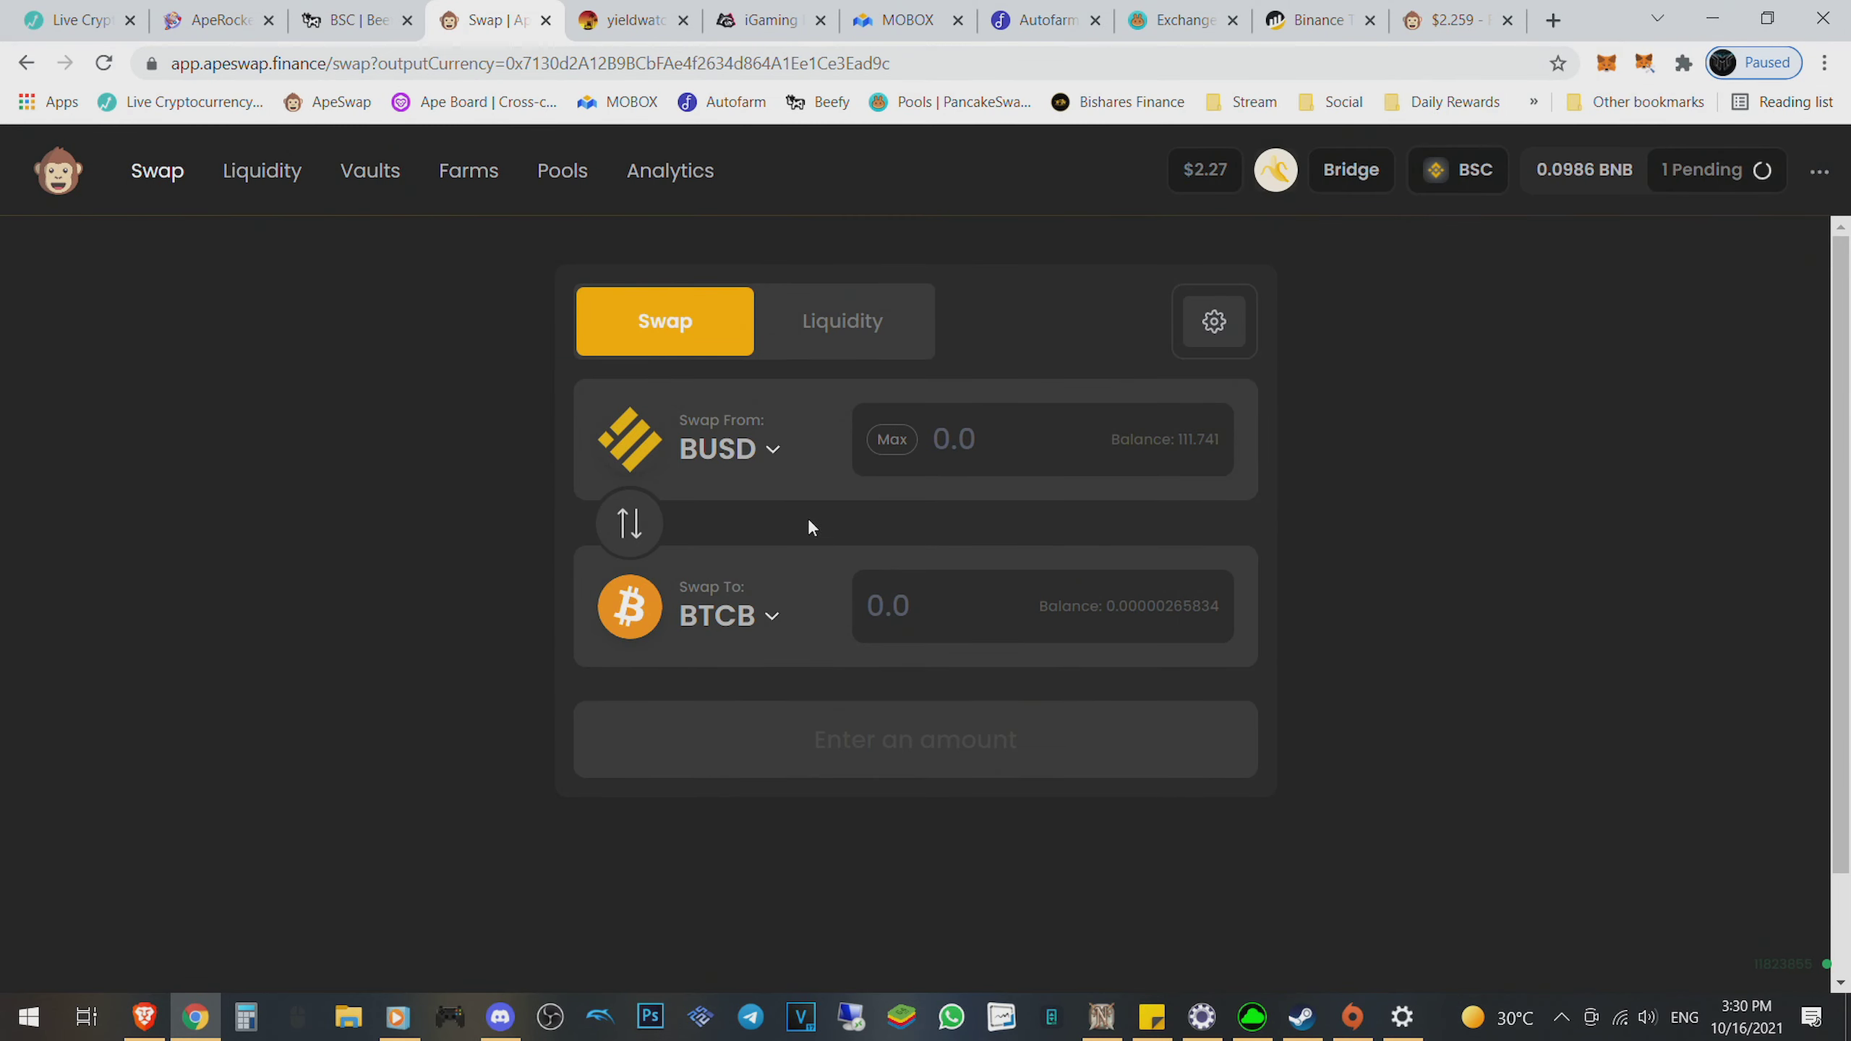
pyautogui.click(733, 626)
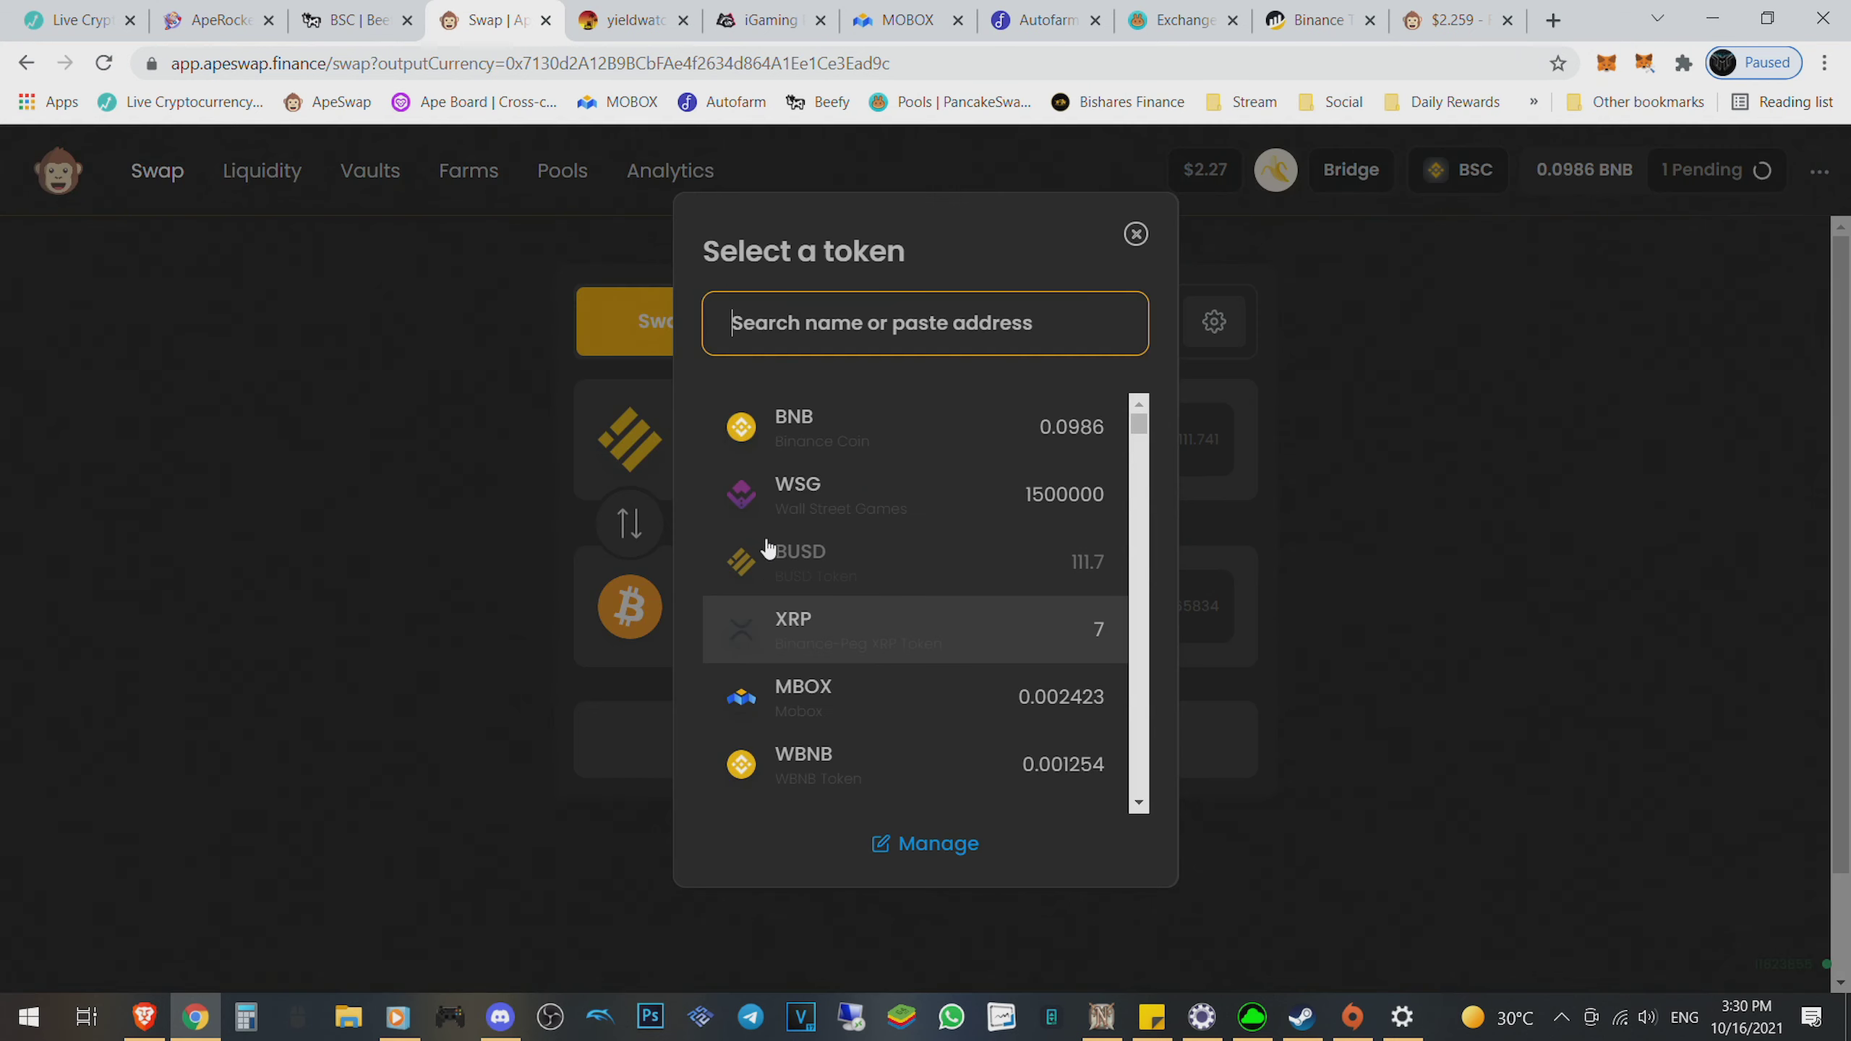
pyautogui.click(937, 457)
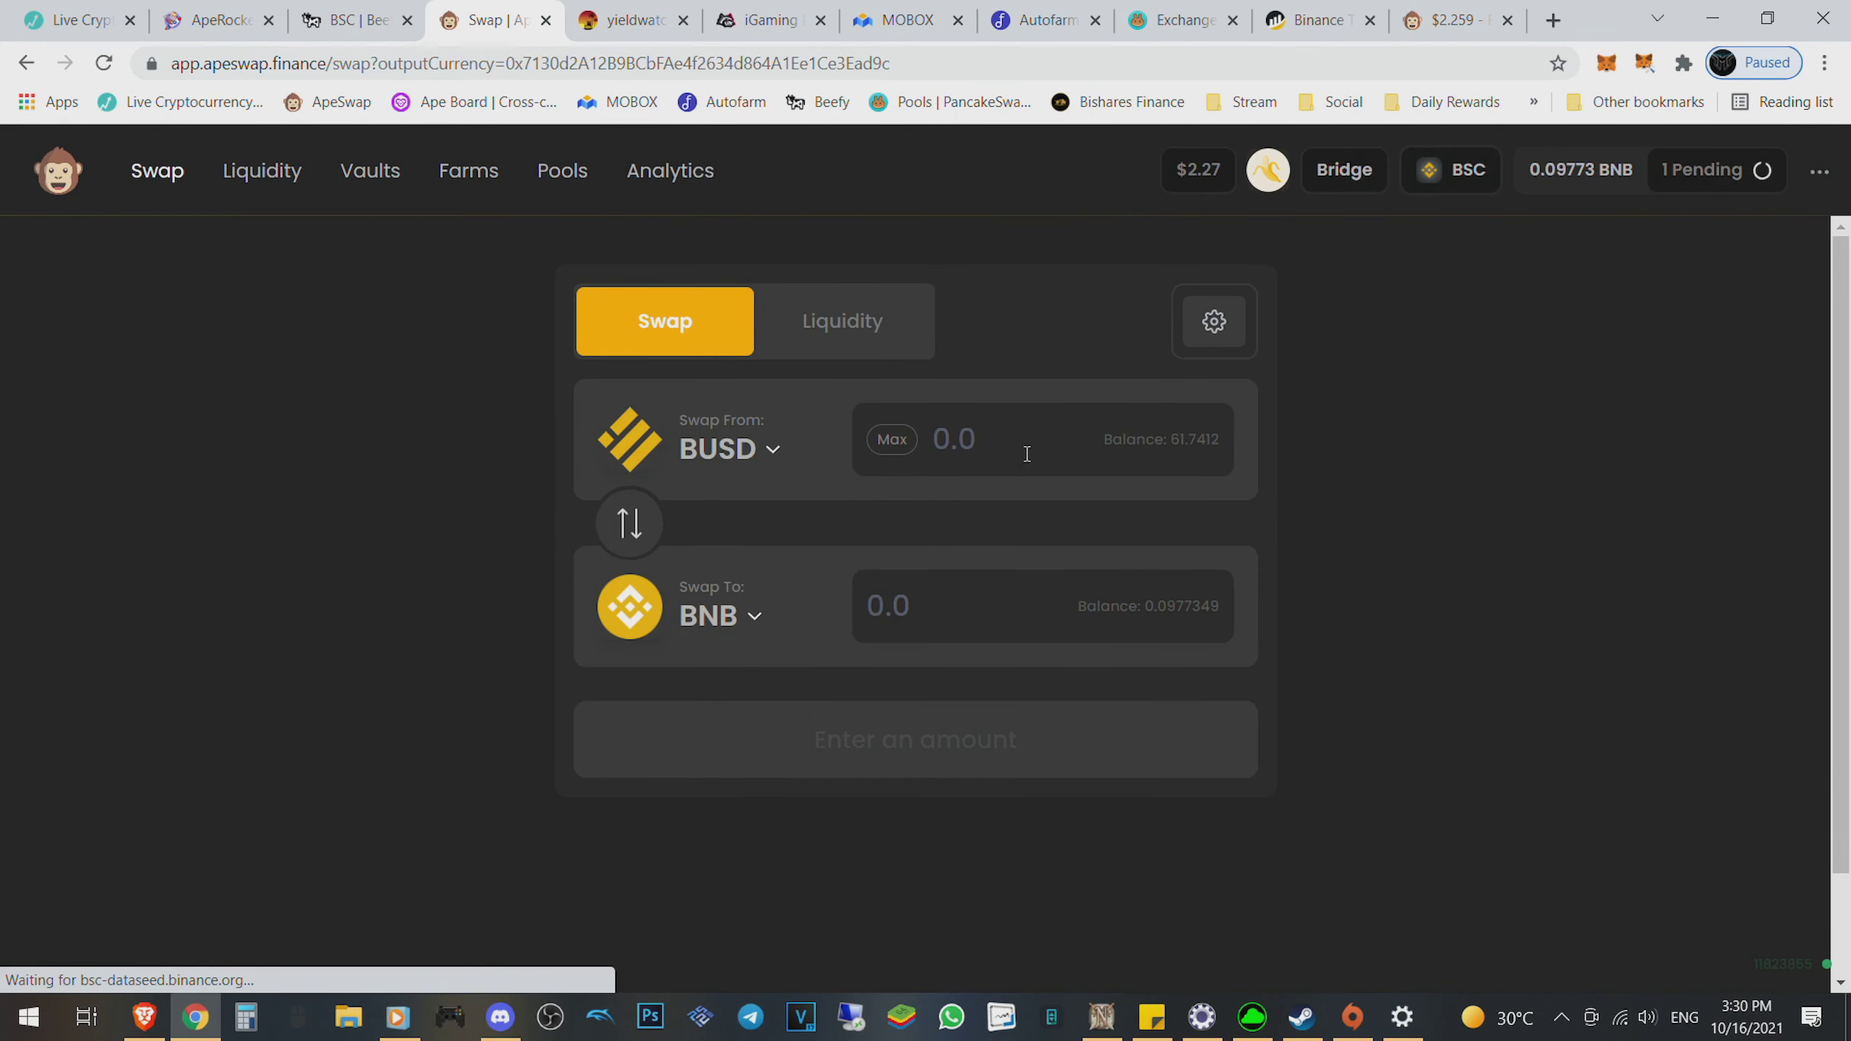
# Step: Swap the full 61.74 BUSD balance for about 0.131 BNB, approving in MetaMask
pyautogui.click(892, 440)
pyautogui.scroll(-1, 867, 481)
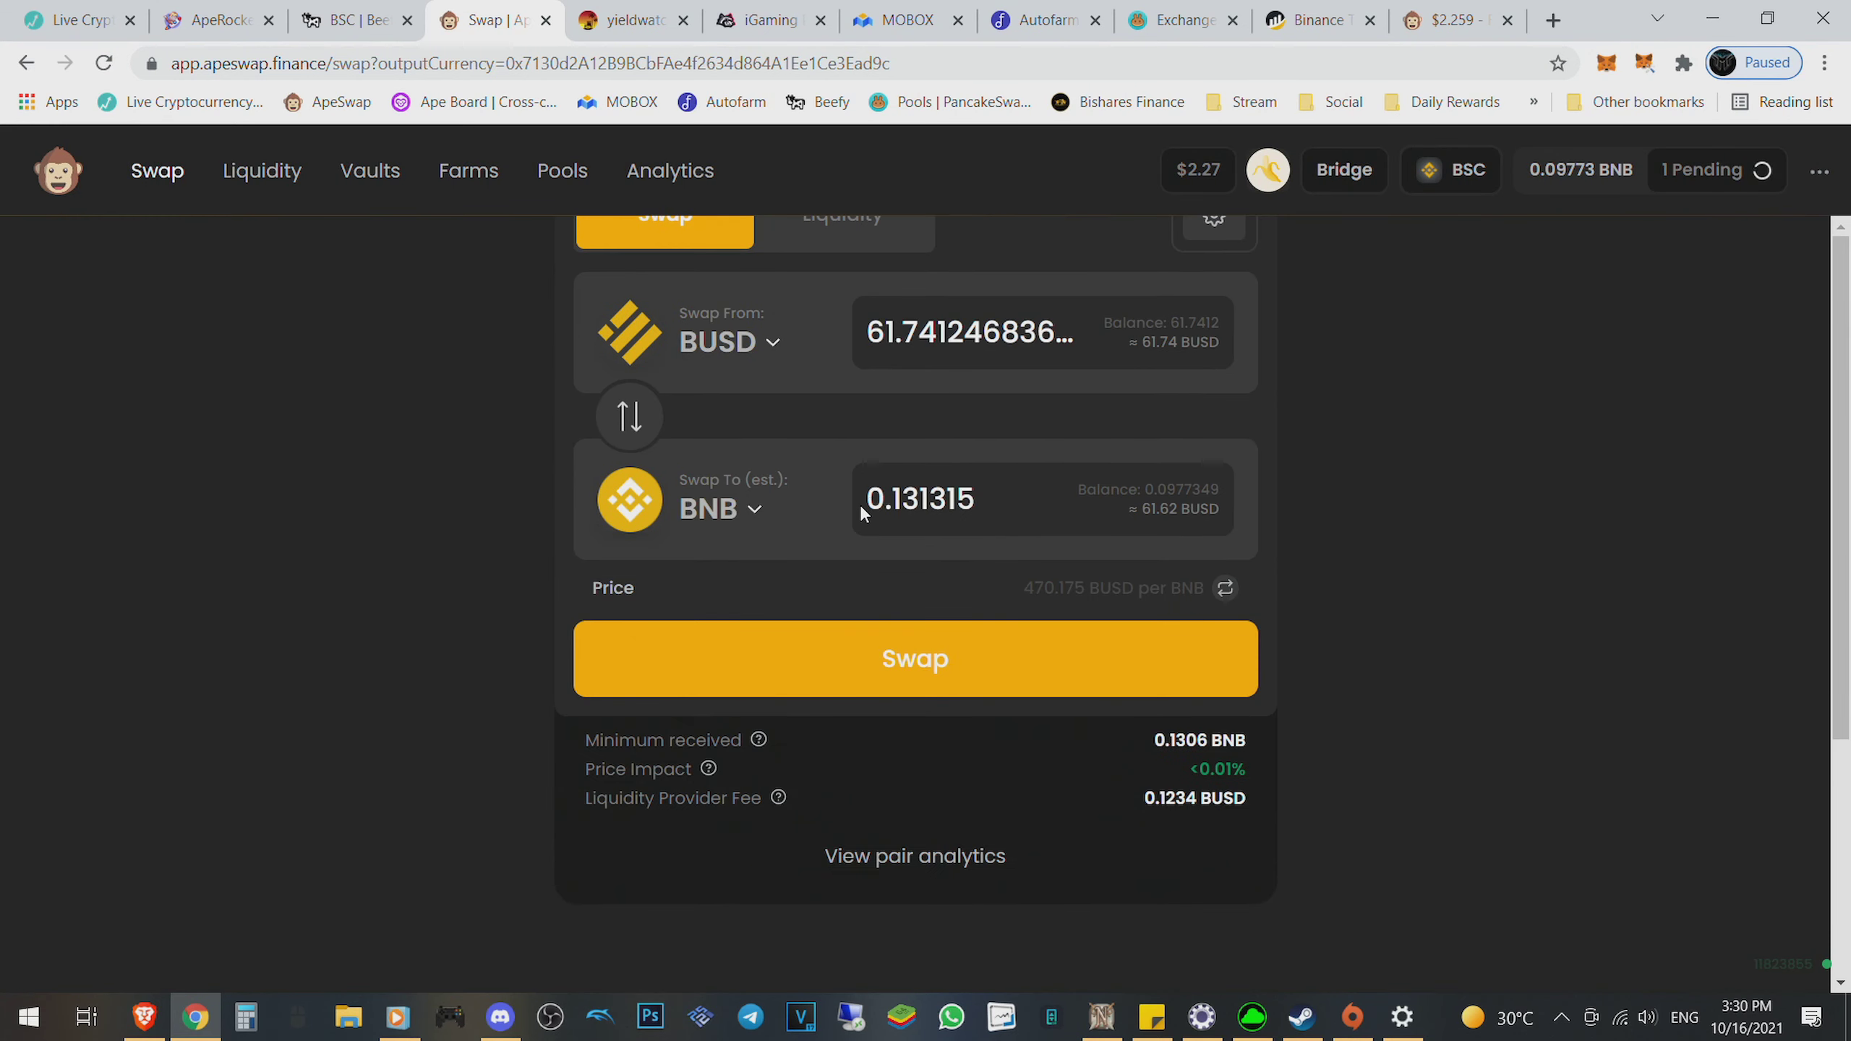
pyautogui.click(999, 678)
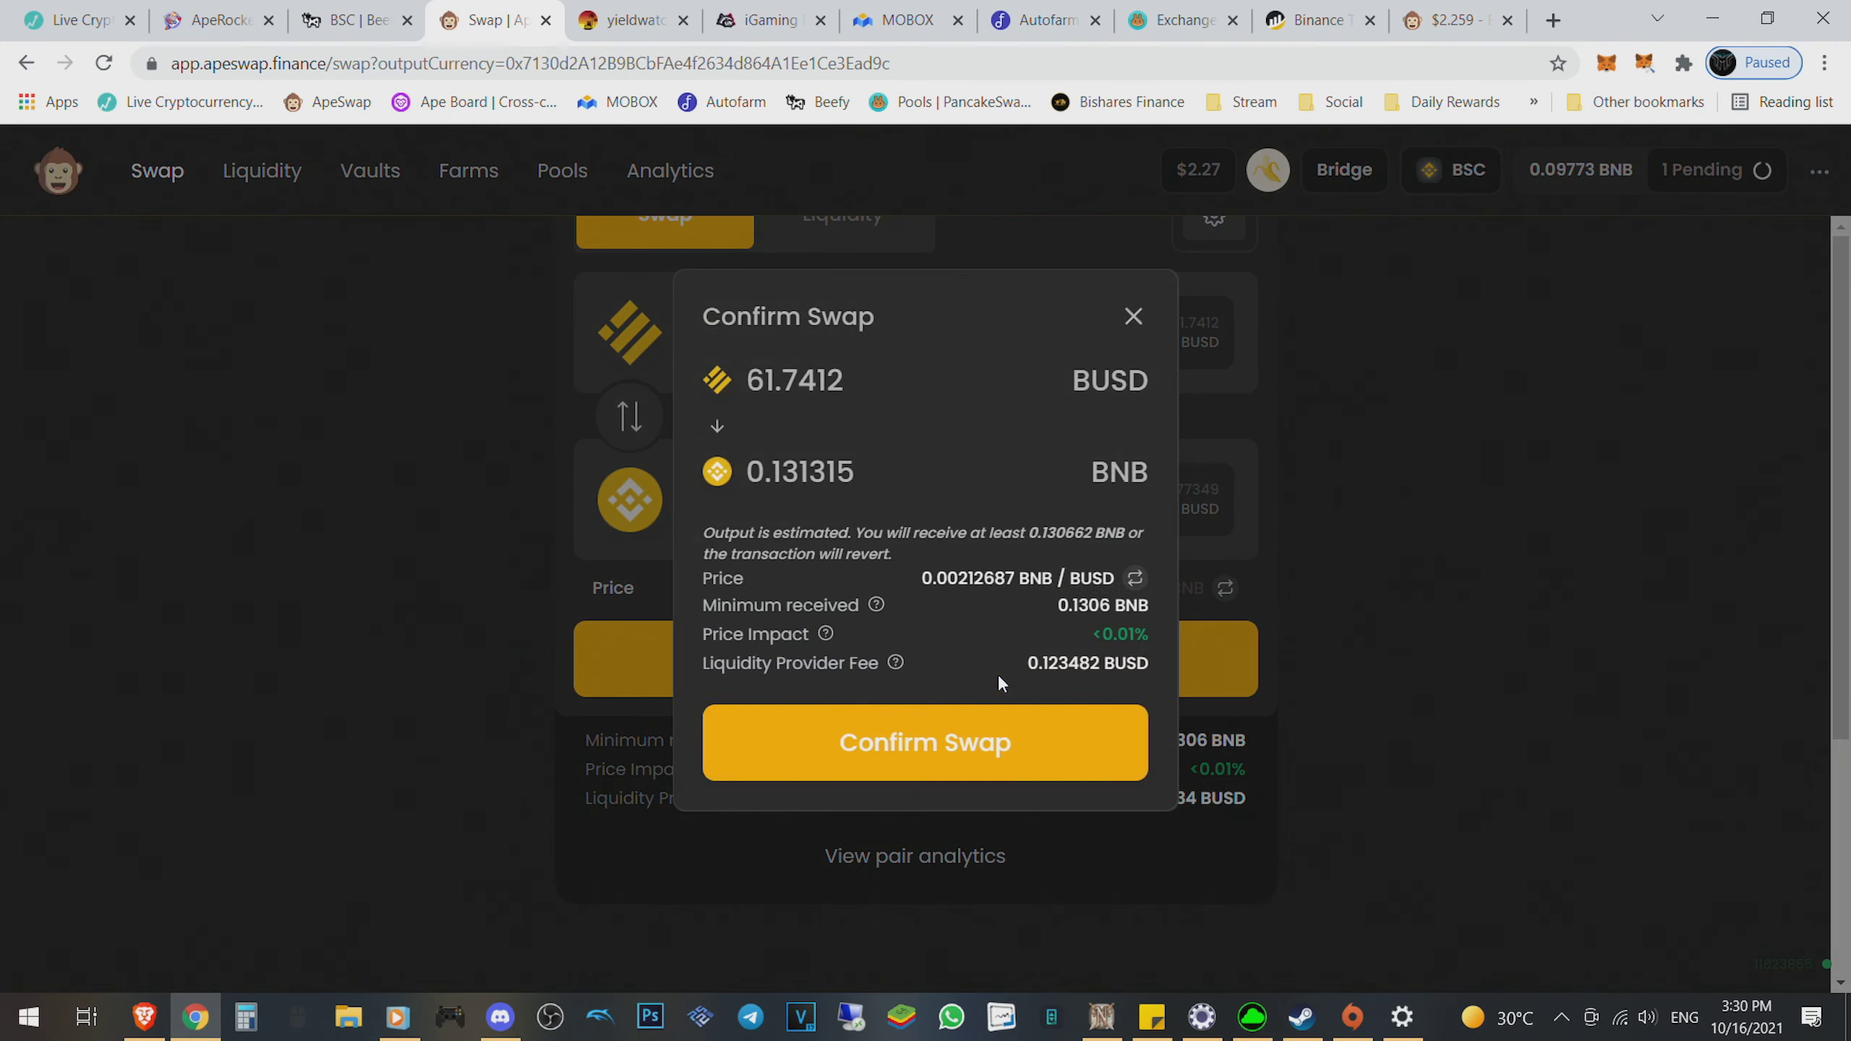
pyautogui.click(1004, 738)
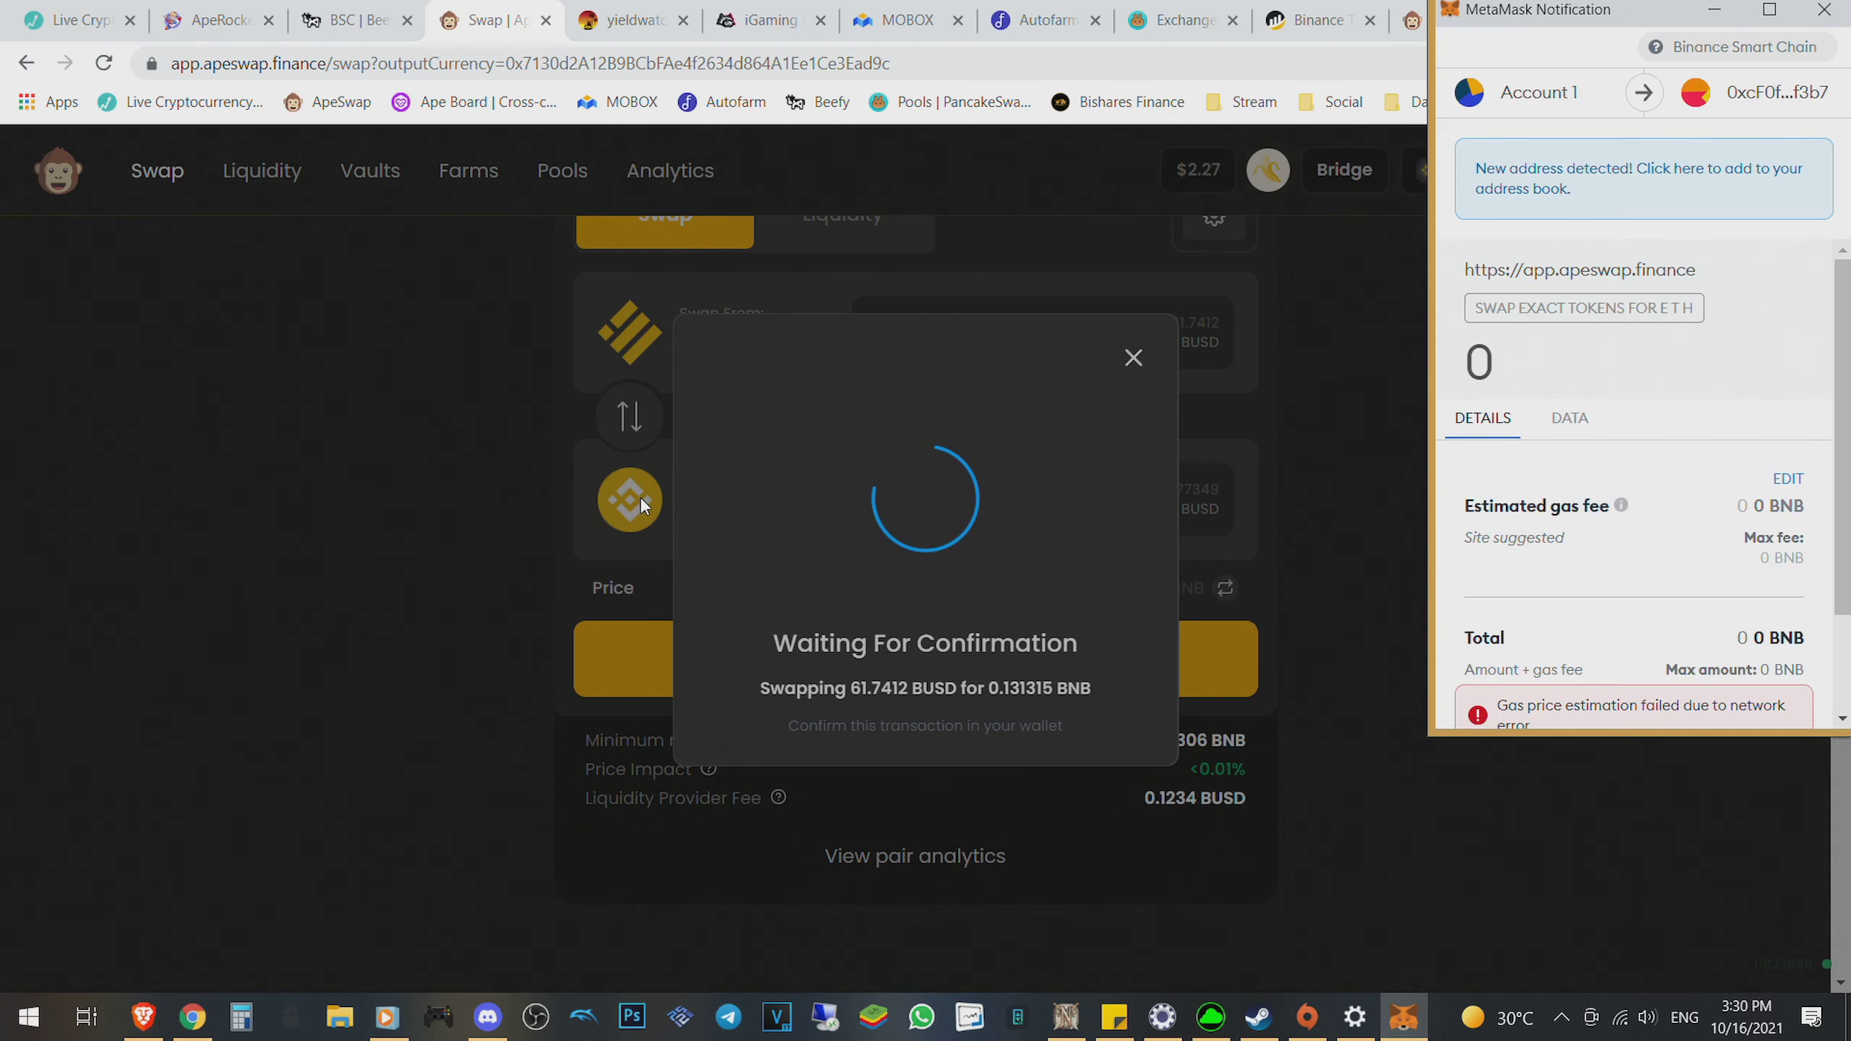
pyautogui.scroll(-1, 1603, 510)
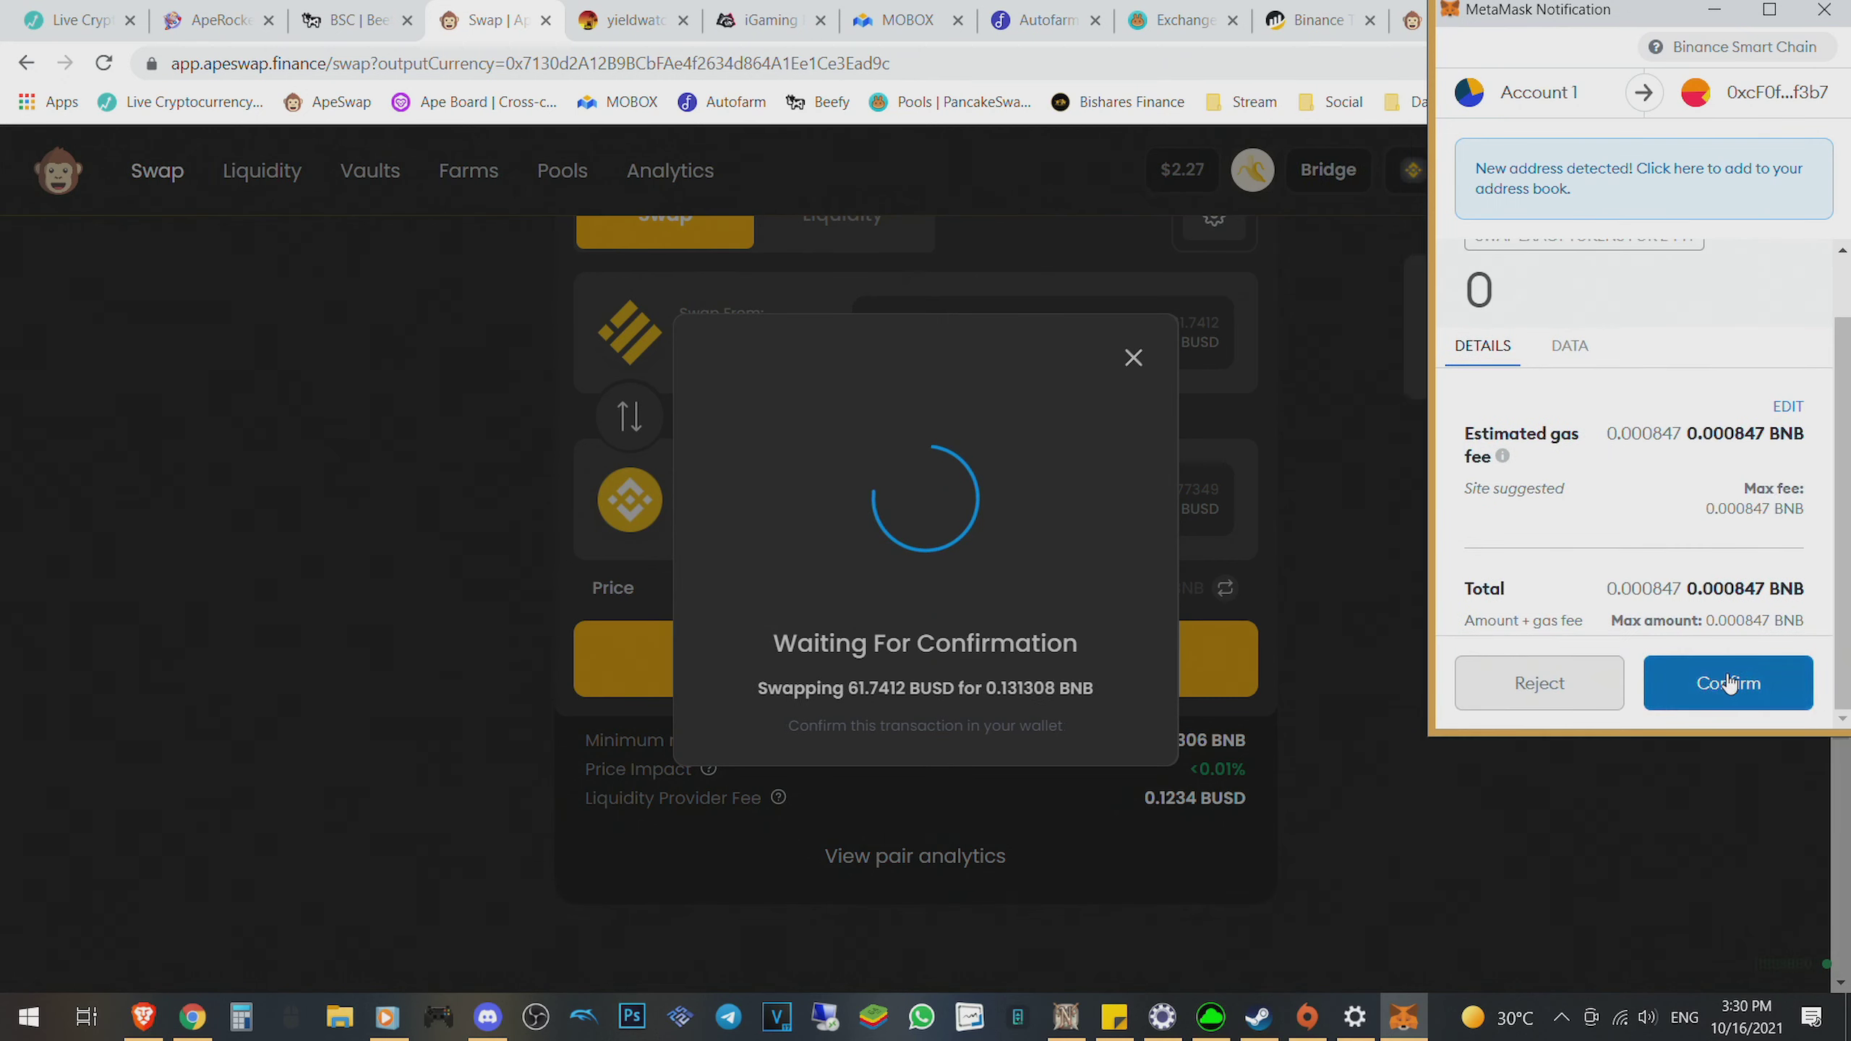
pyautogui.click(1729, 684)
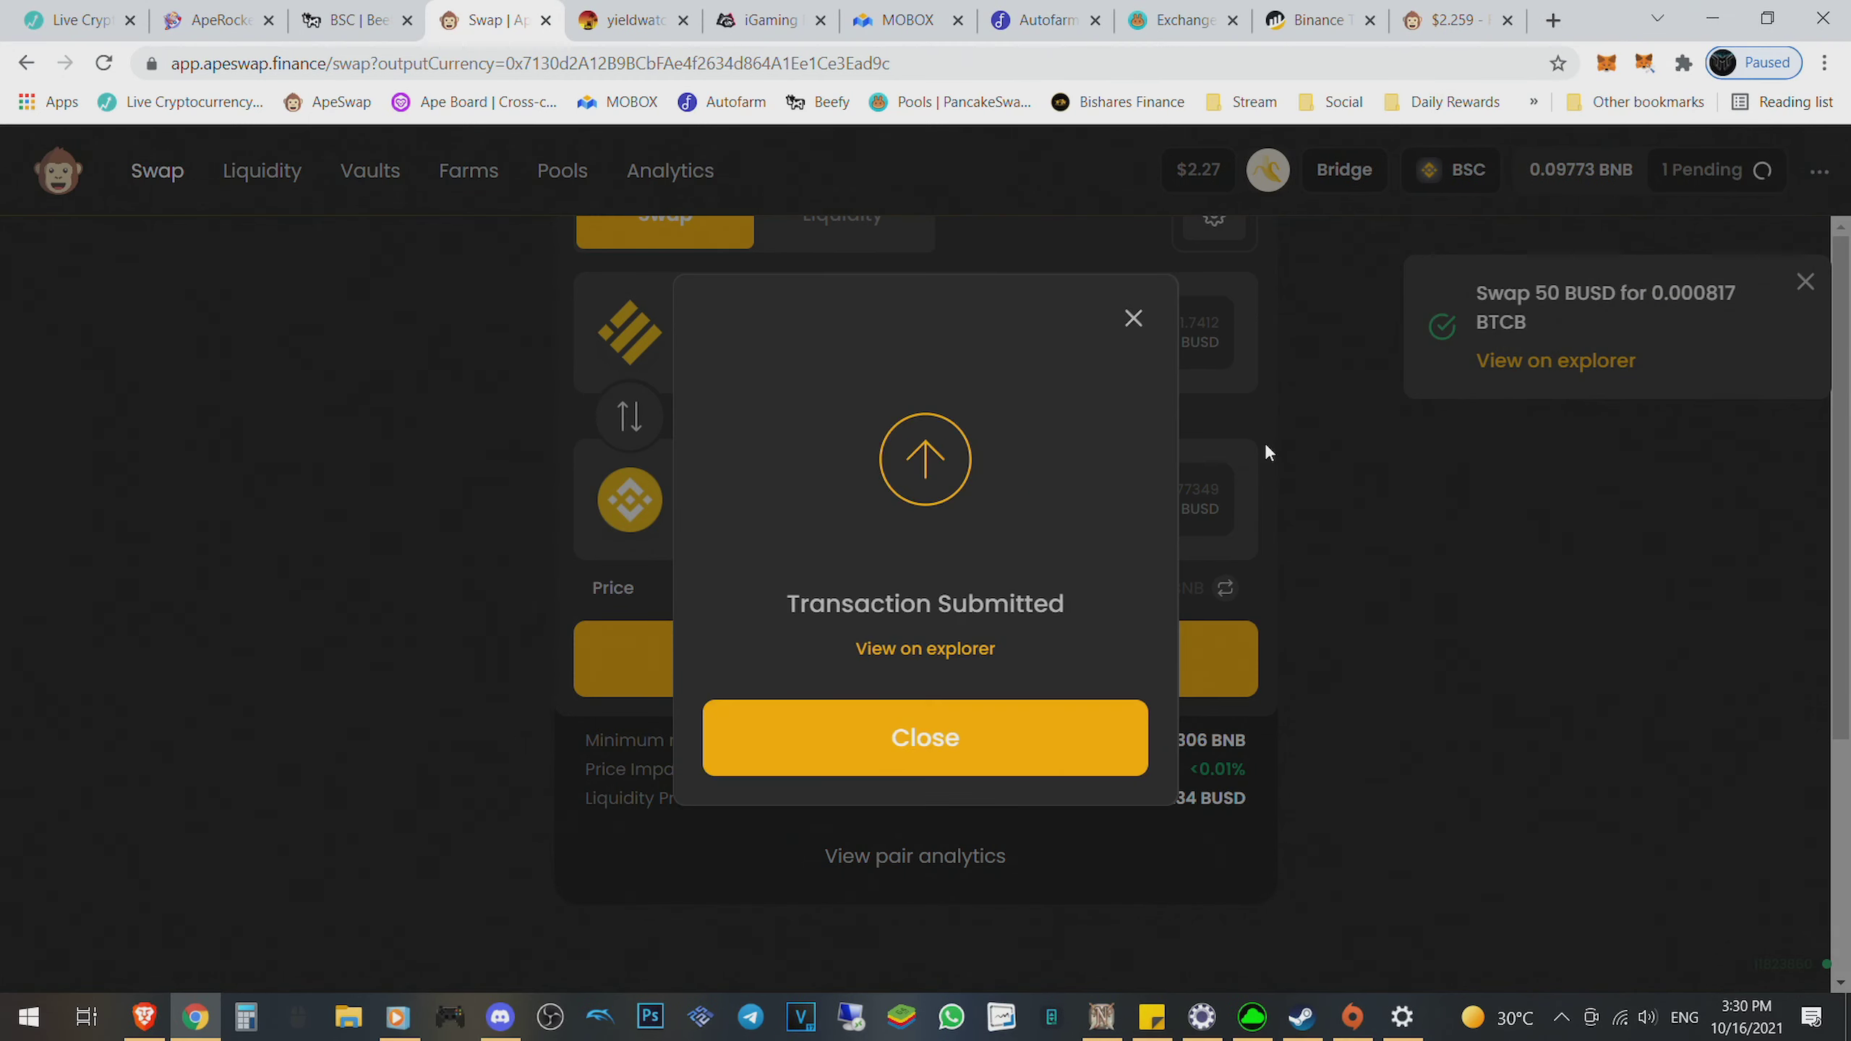
pyautogui.click(1136, 323)
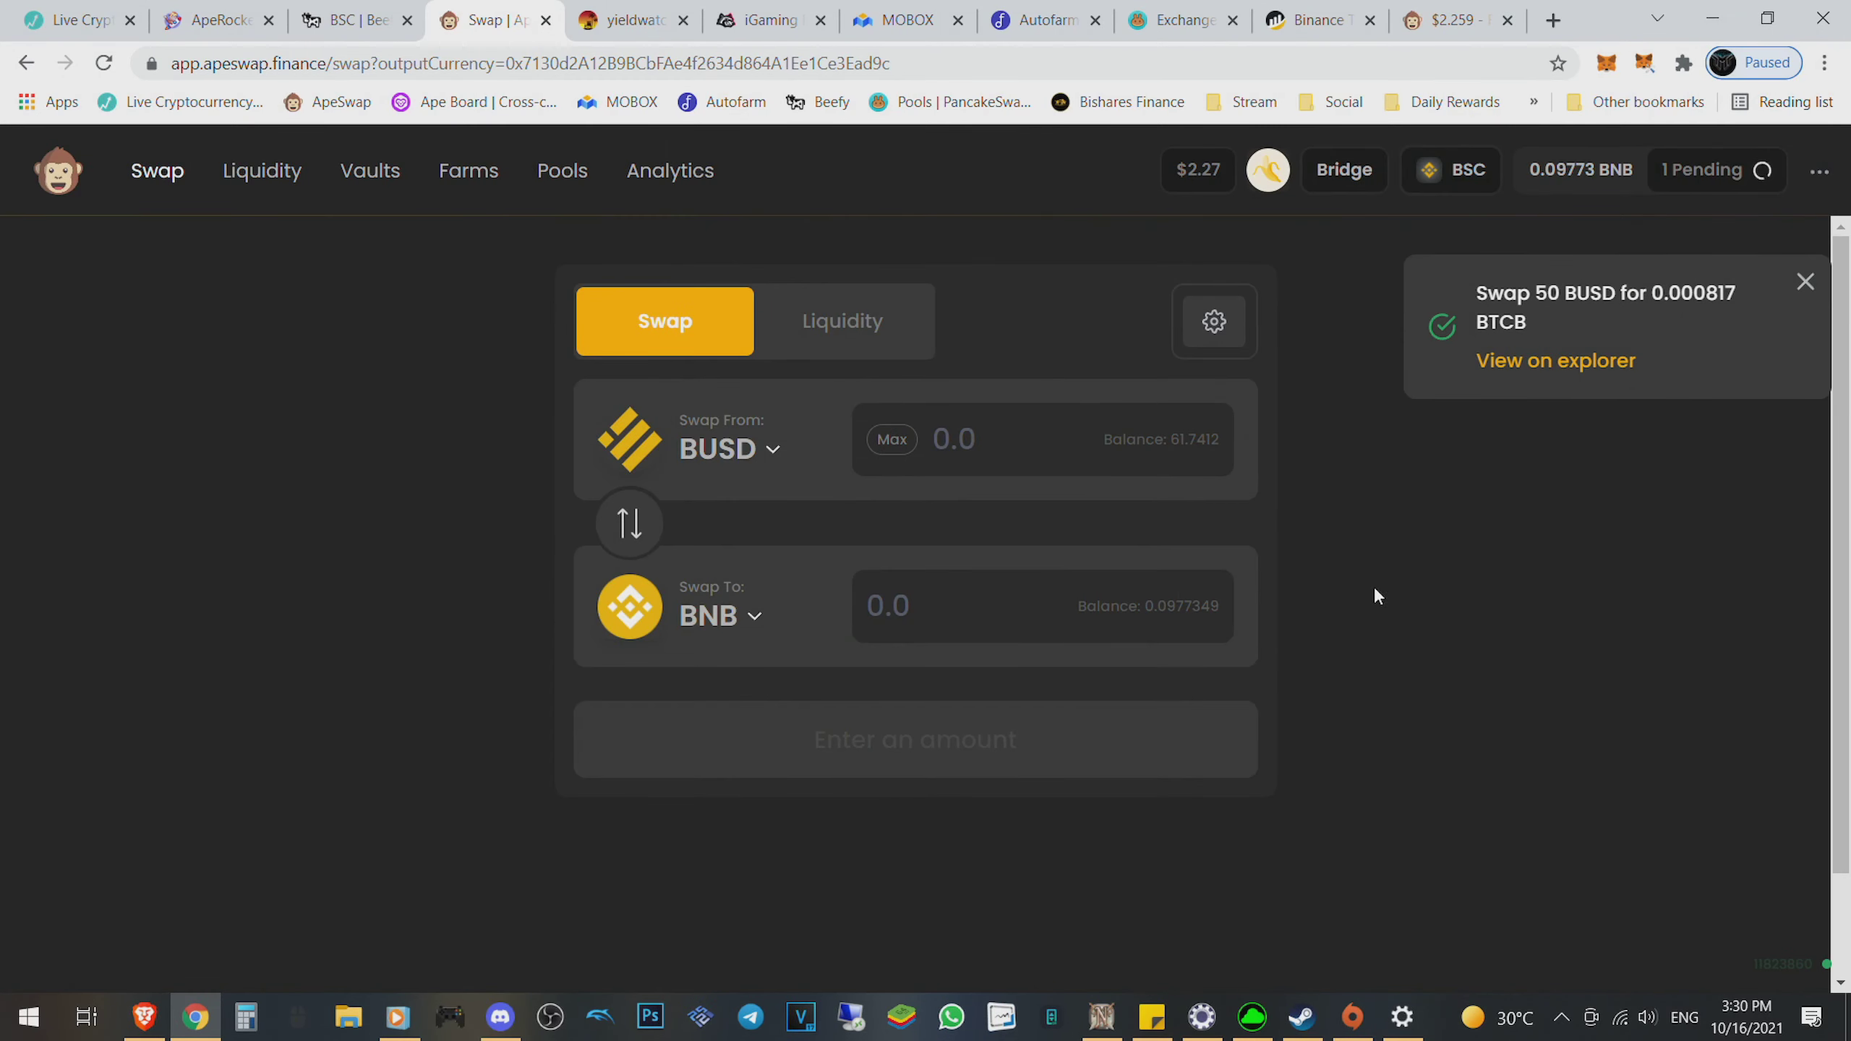
# Step: Set up a BNB-BTCB liquidity pair using the full BTCB balance
pyautogui.click(875, 347)
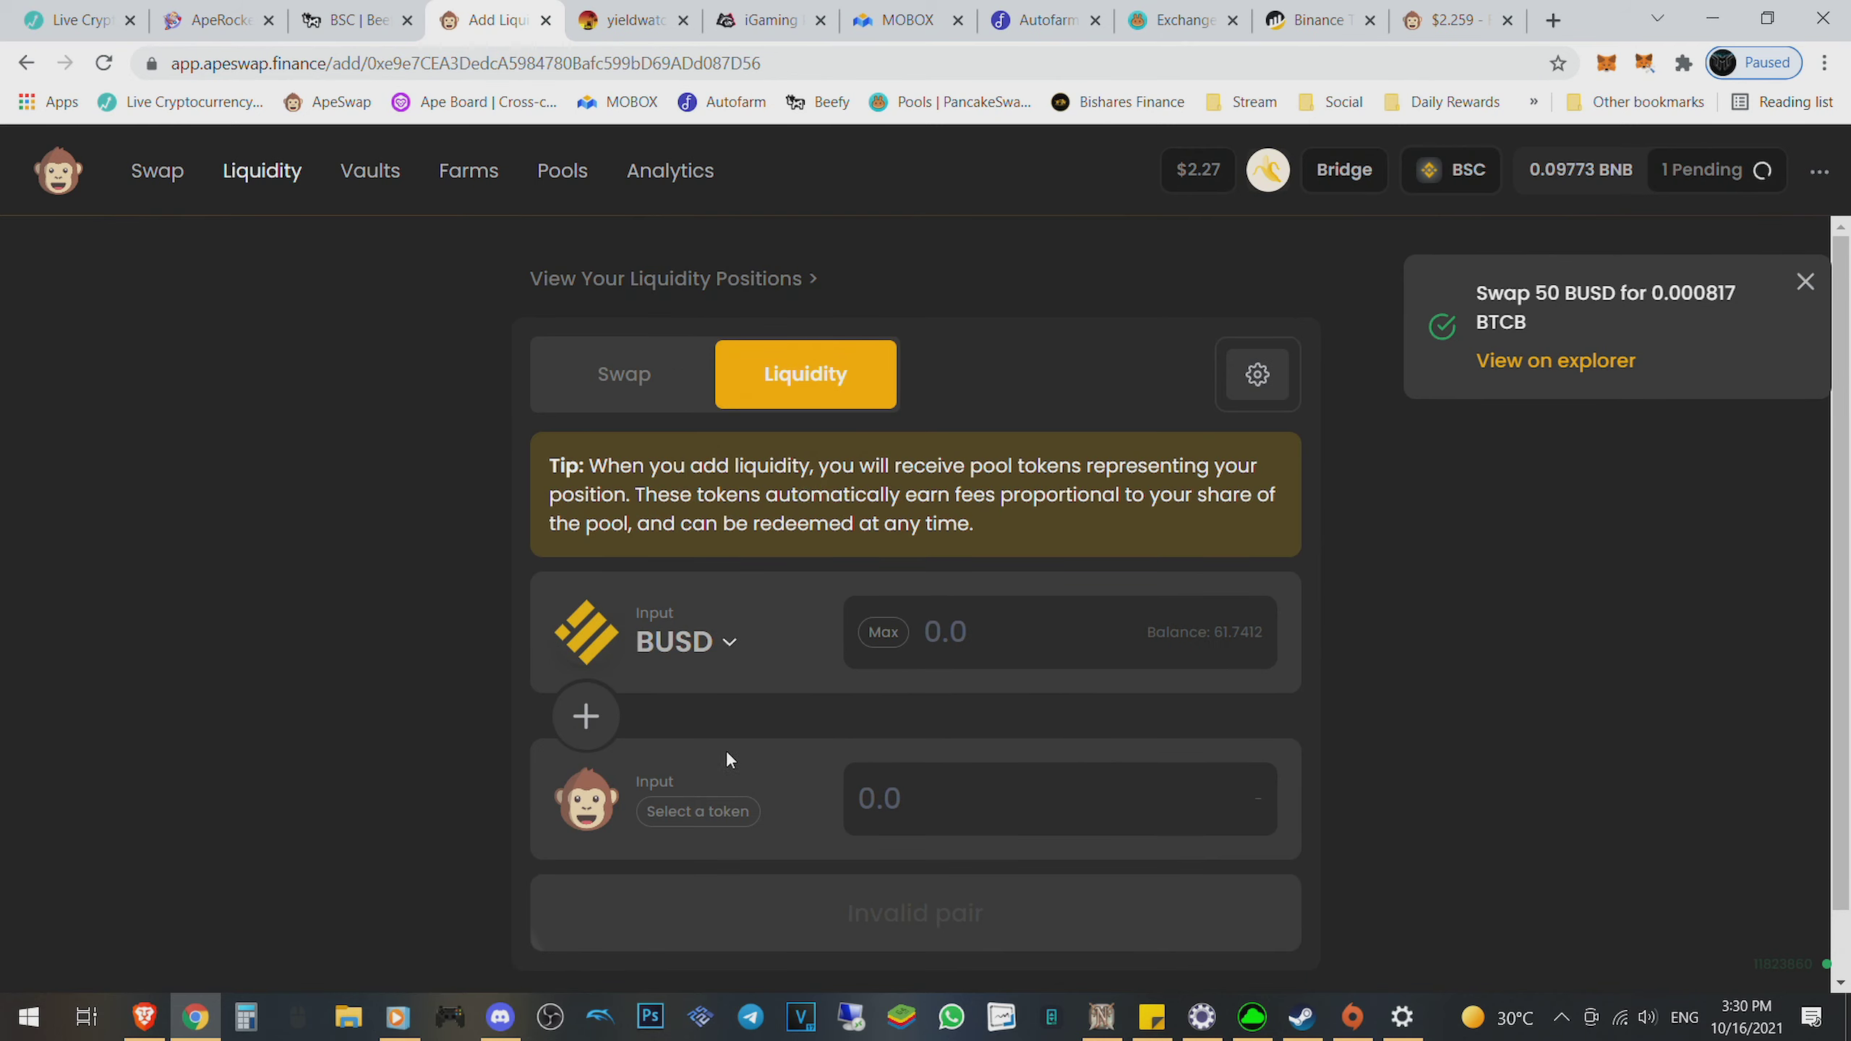
pyautogui.click(713, 651)
pyautogui.click(758, 470)
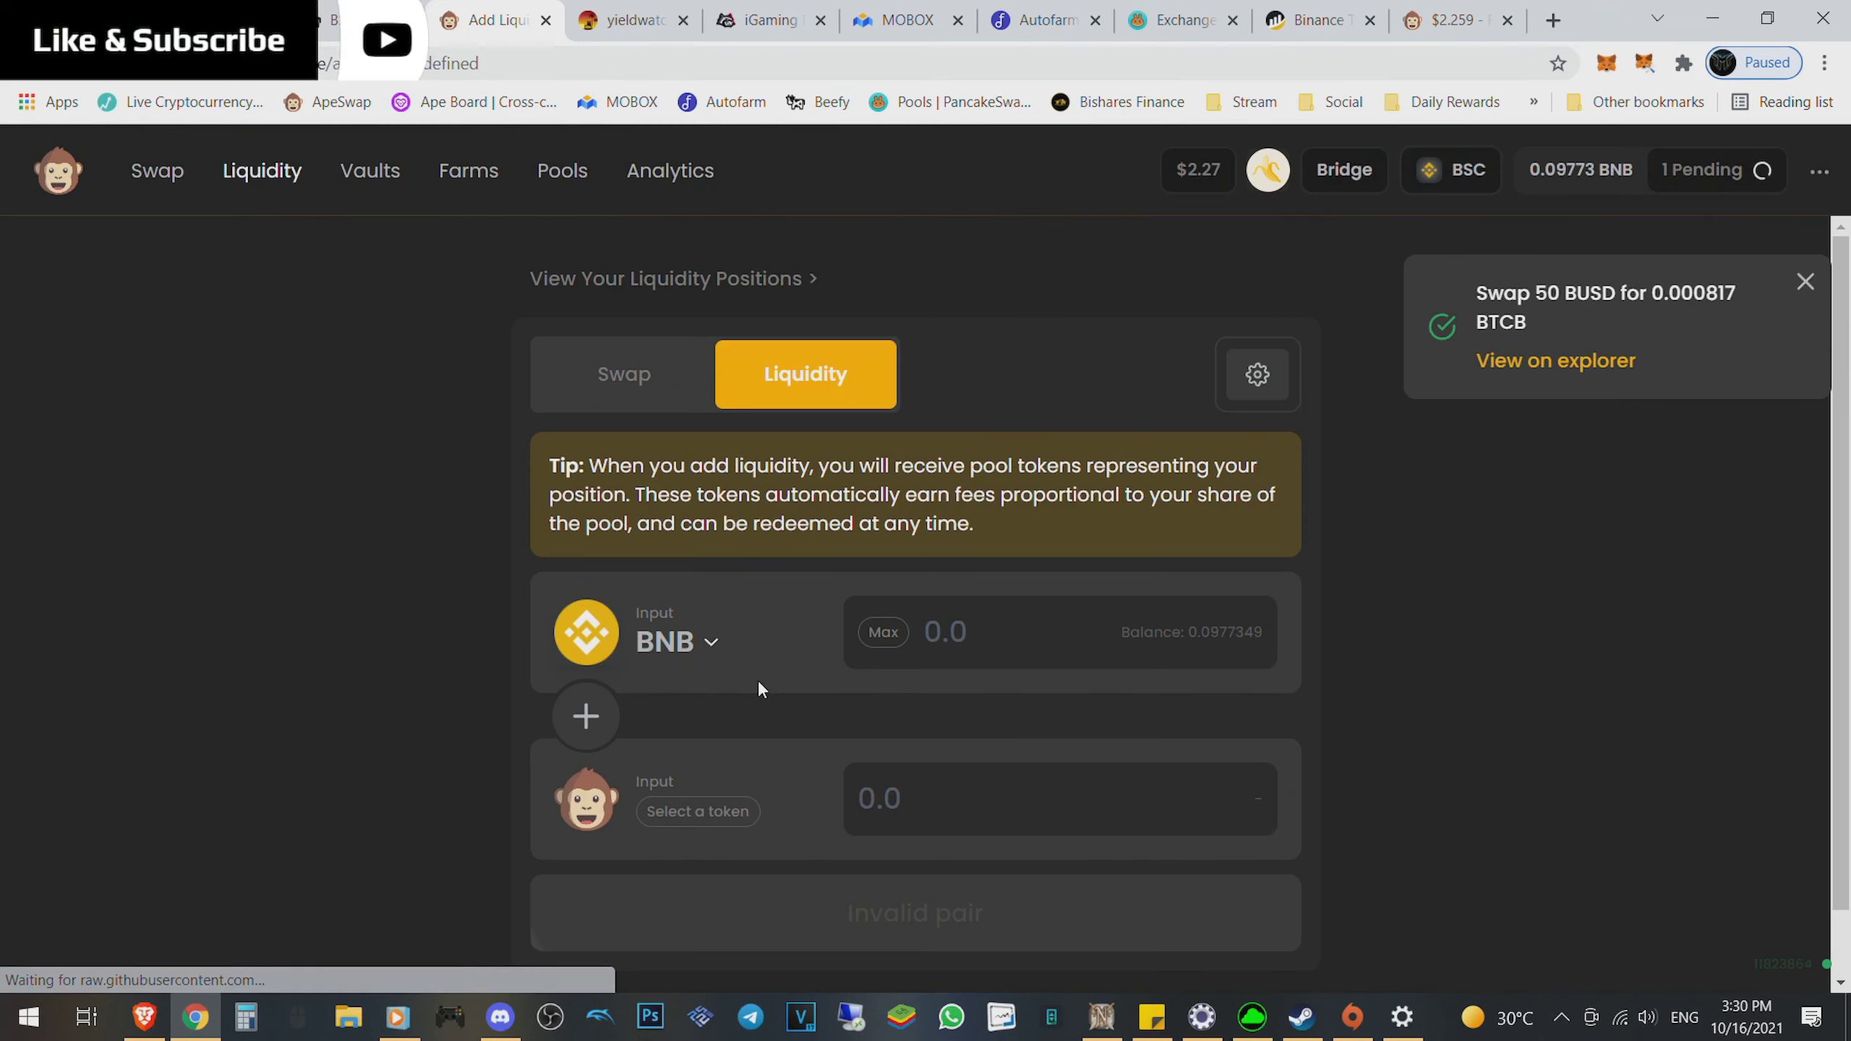
pyautogui.click(698, 805)
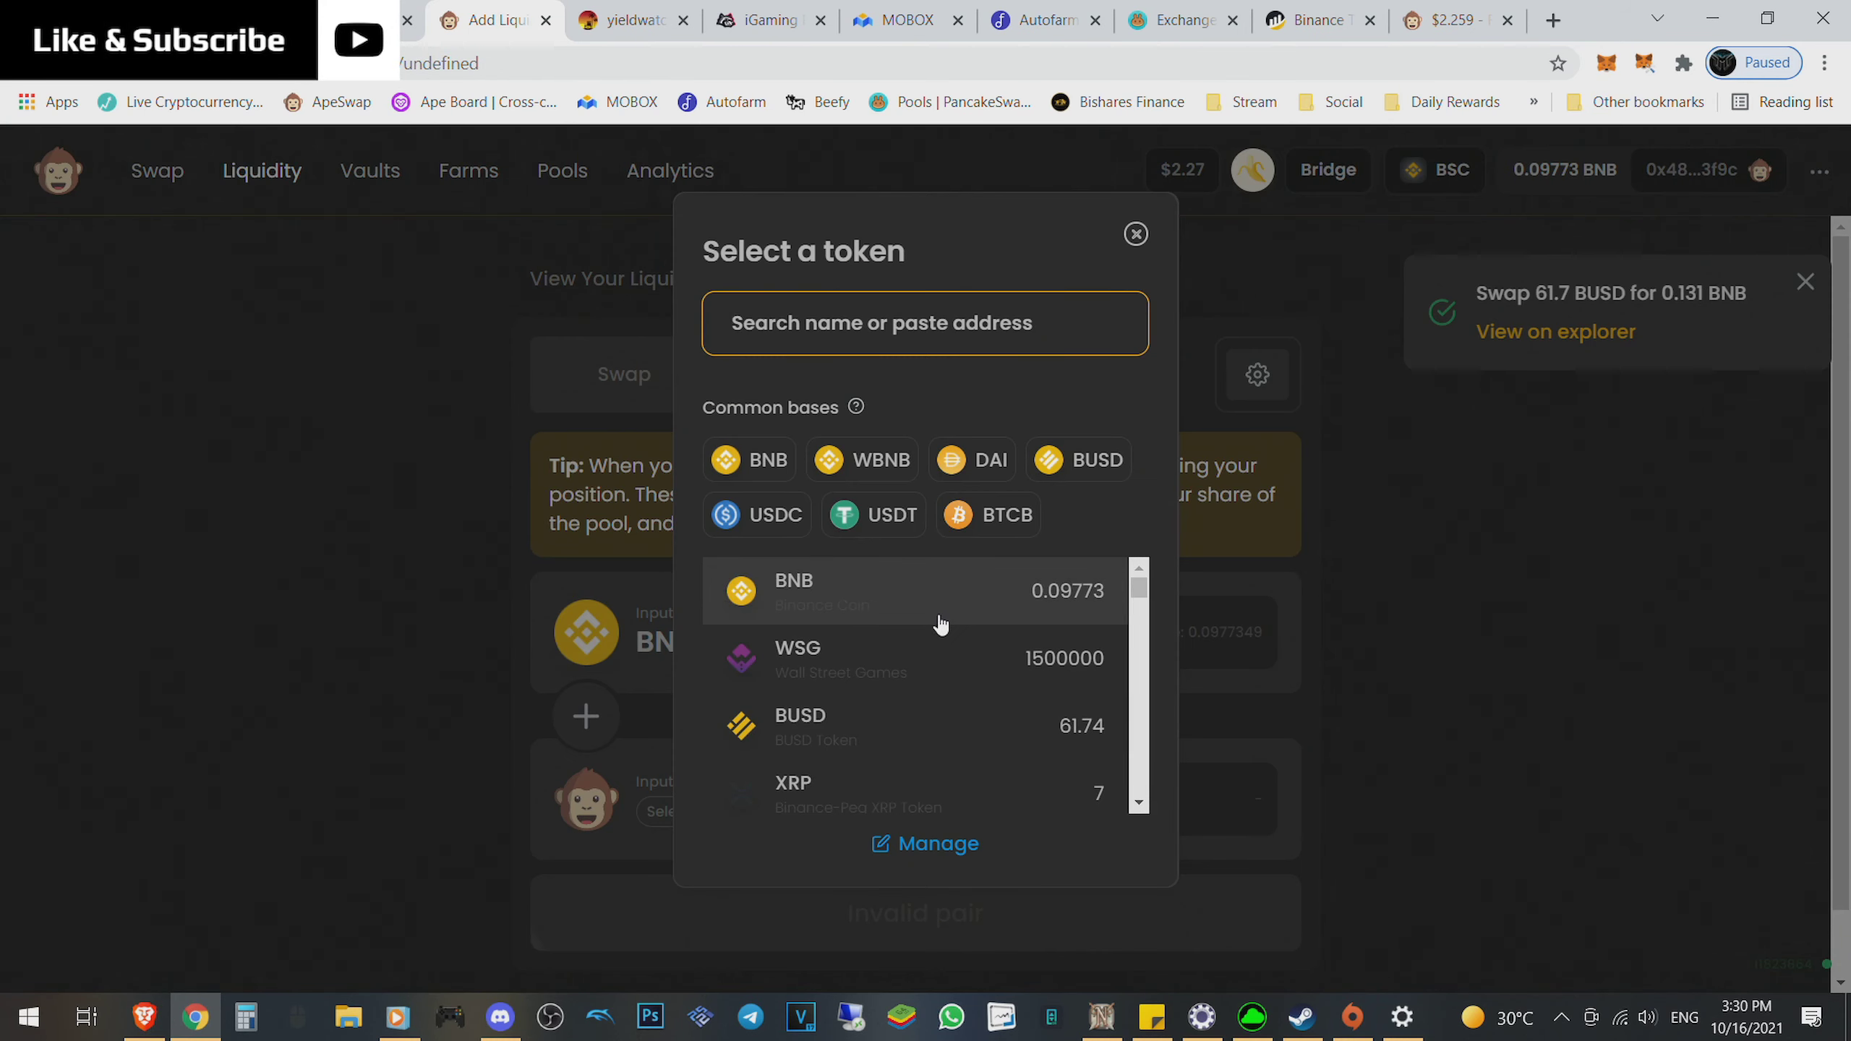
pyautogui.scroll(-3, 946, 660)
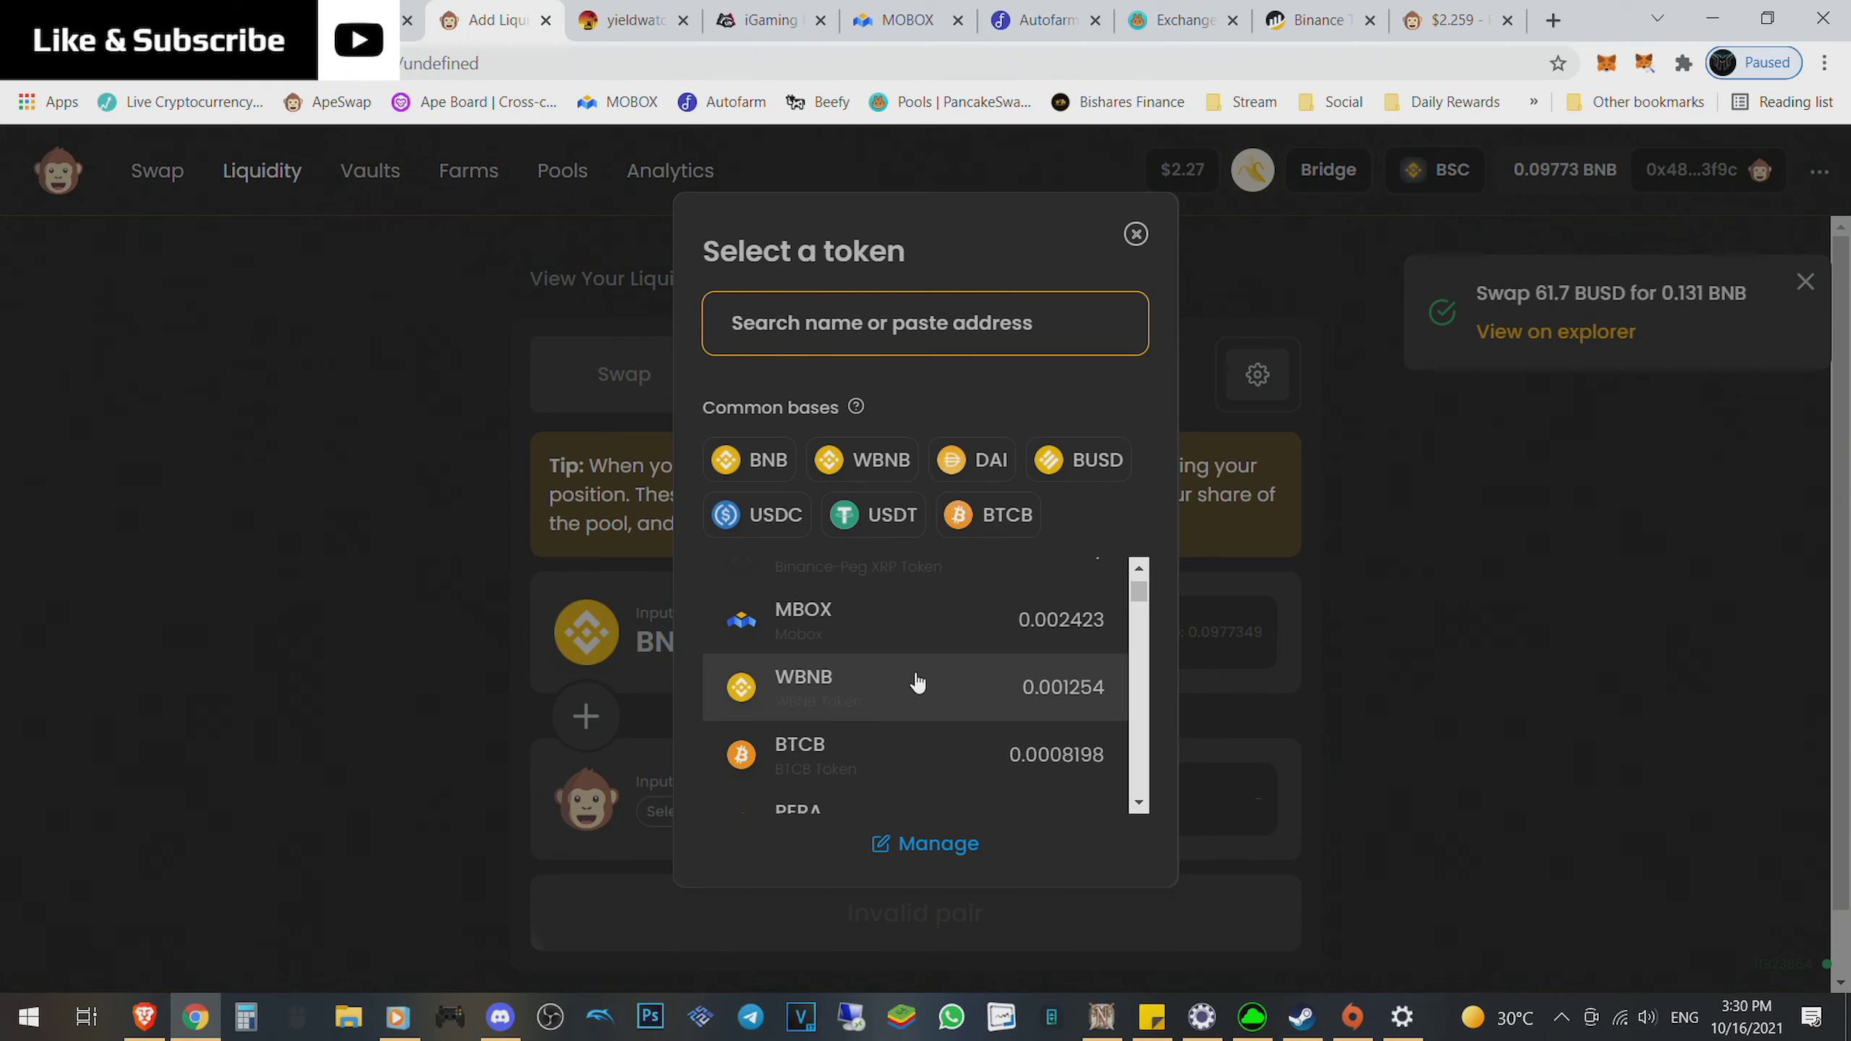
pyautogui.click(962, 759)
pyautogui.scroll(-3, 978, 837)
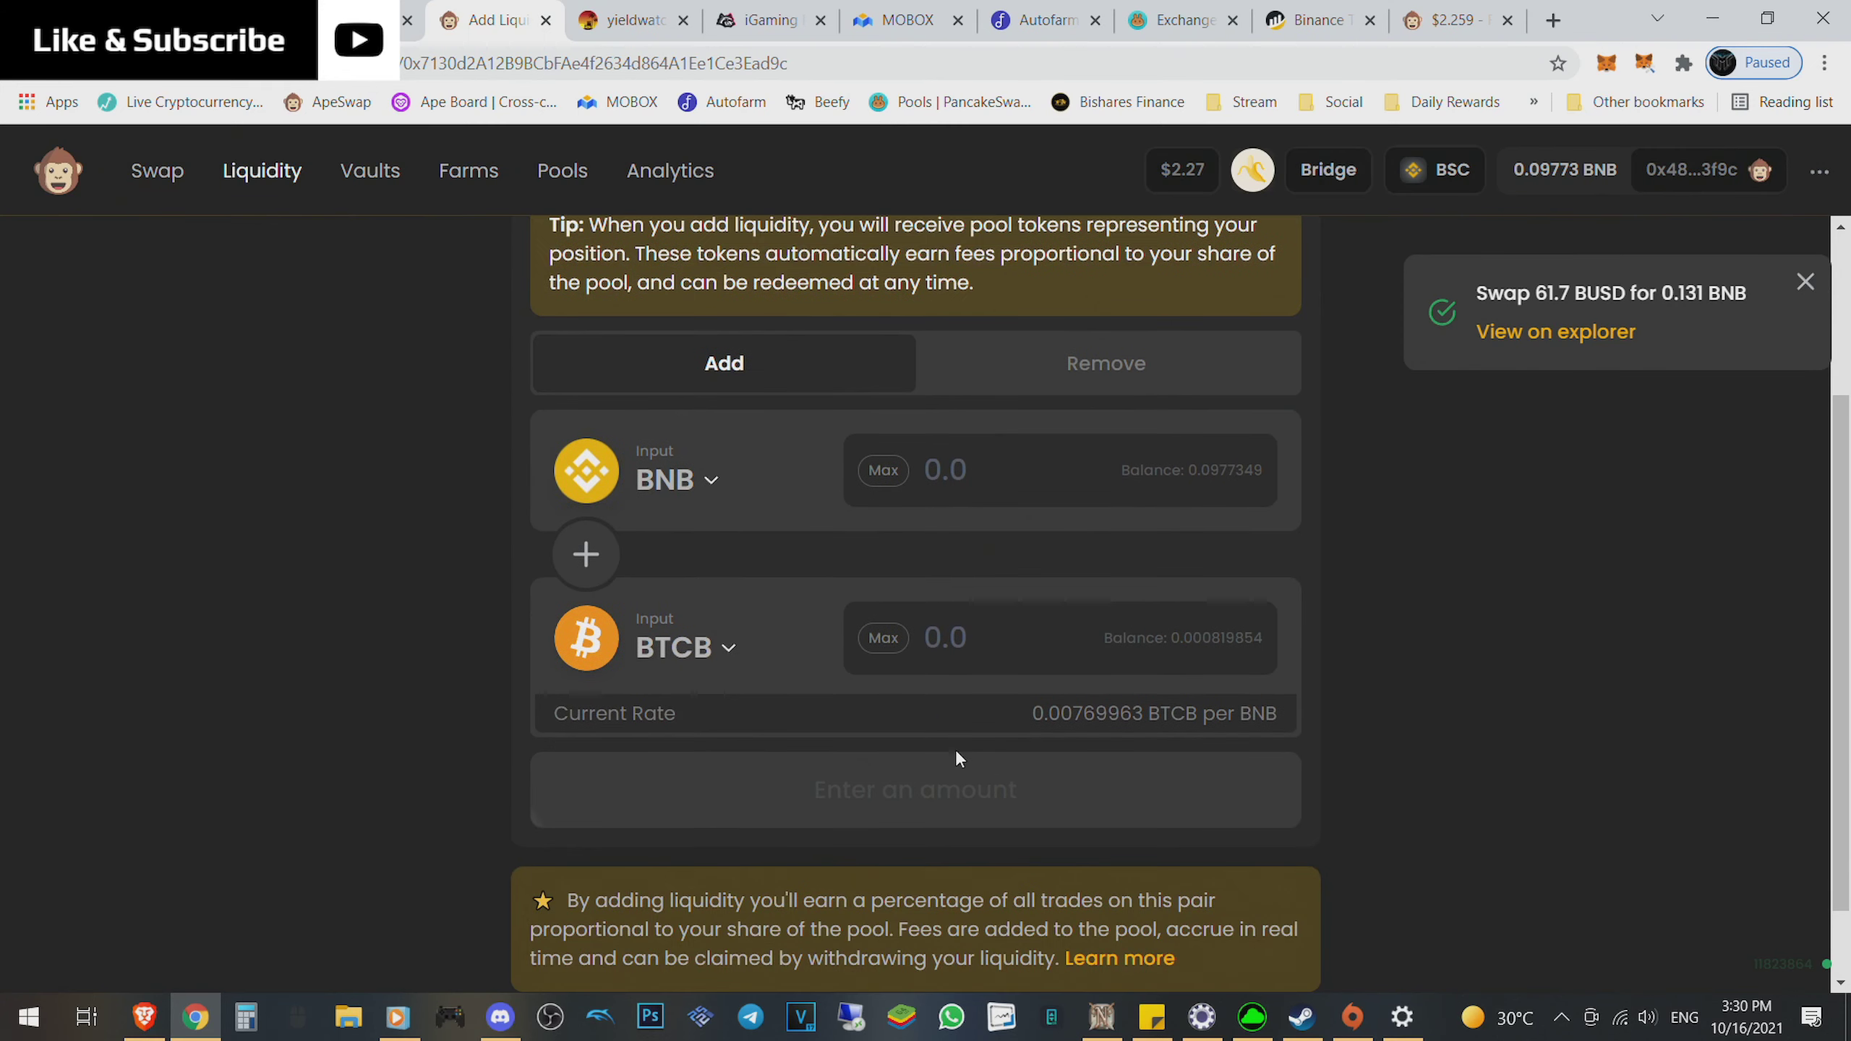
pyautogui.click(884, 638)
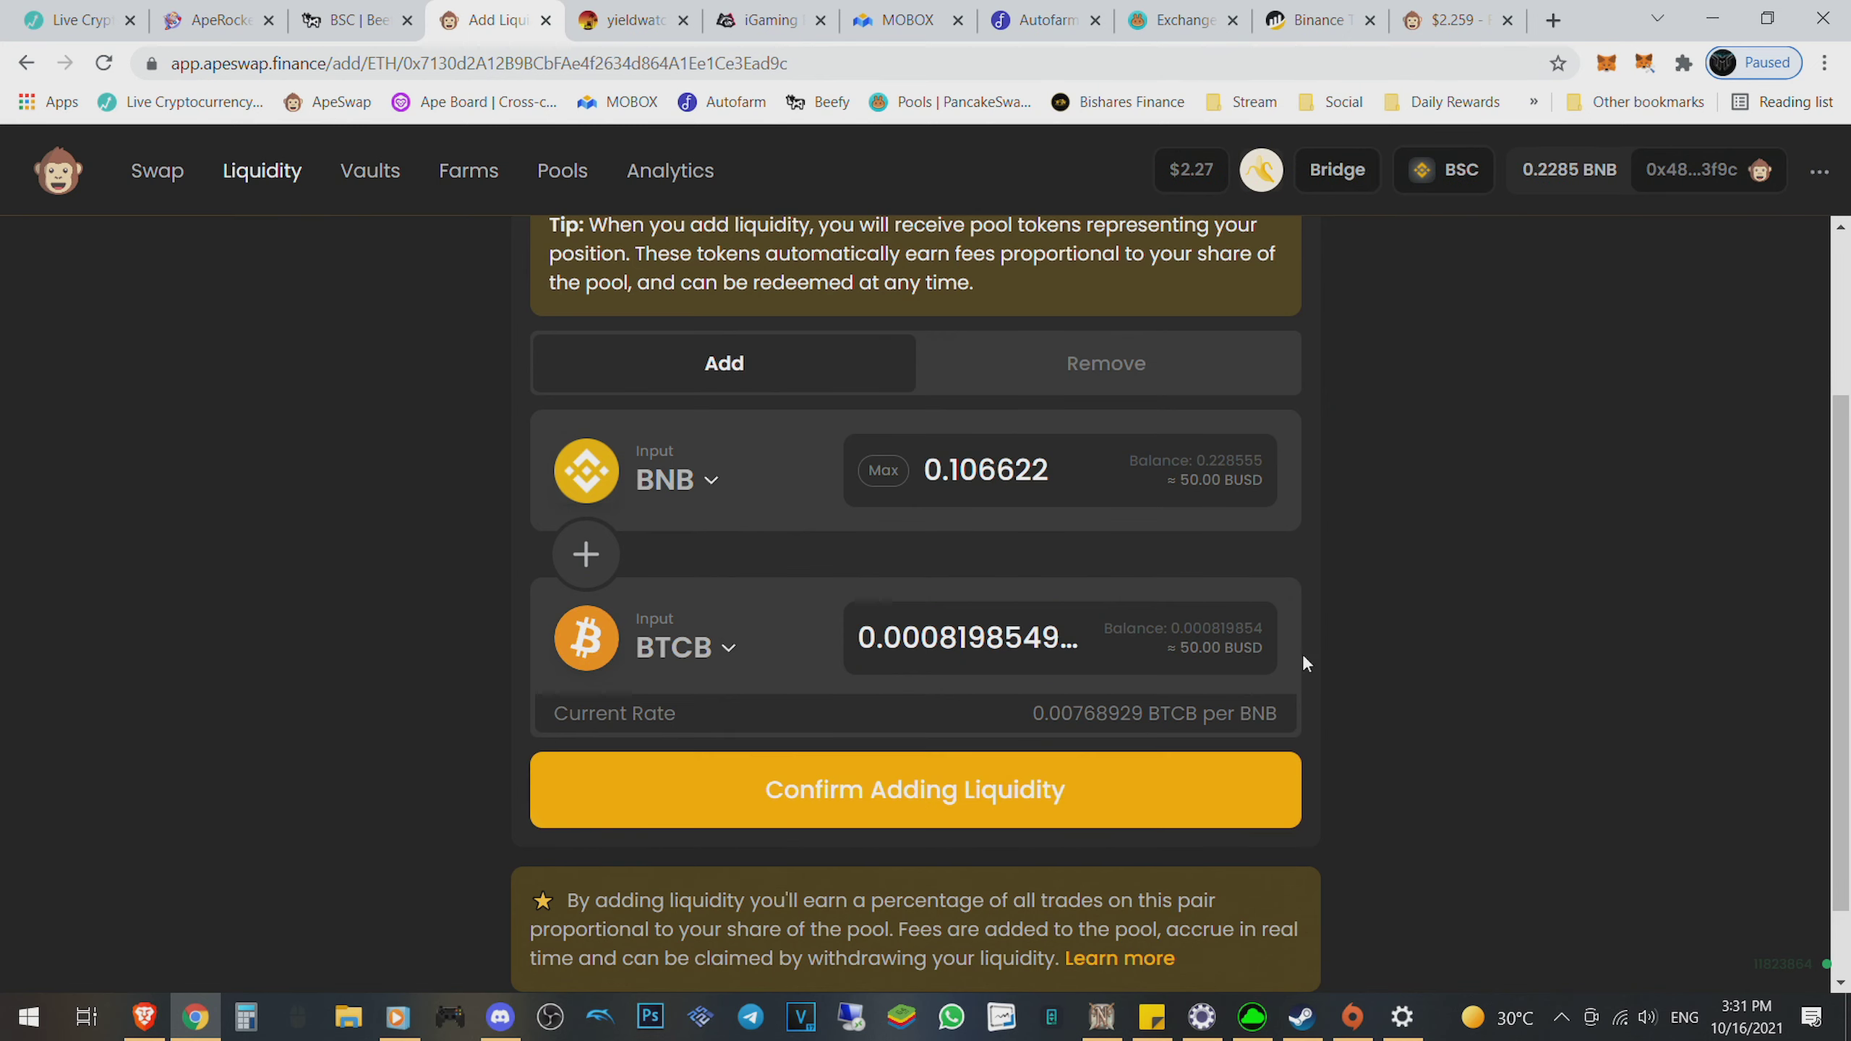
# Step: Confirm supplying 0.106622 BNB and 0.000819854 BTCB and approve in MetaMask
pyautogui.click(1123, 802)
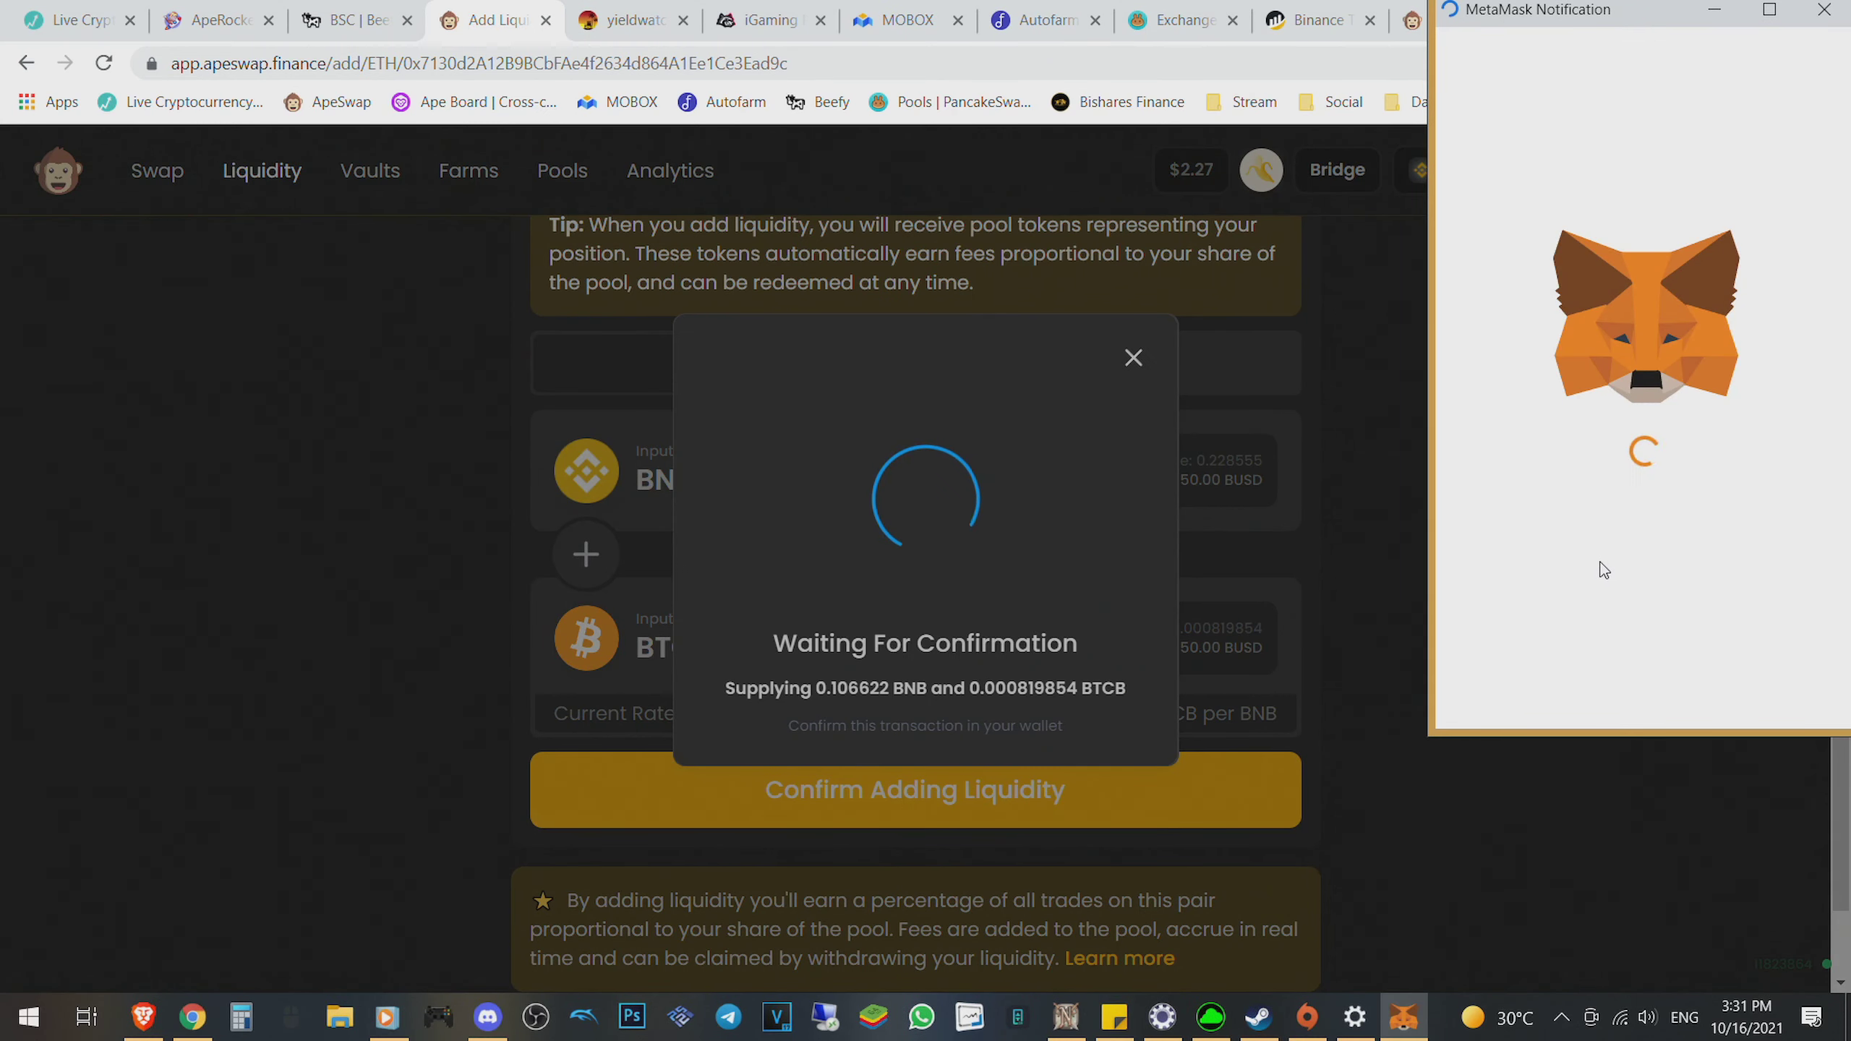
pyautogui.scroll(-2, 1713, 627)
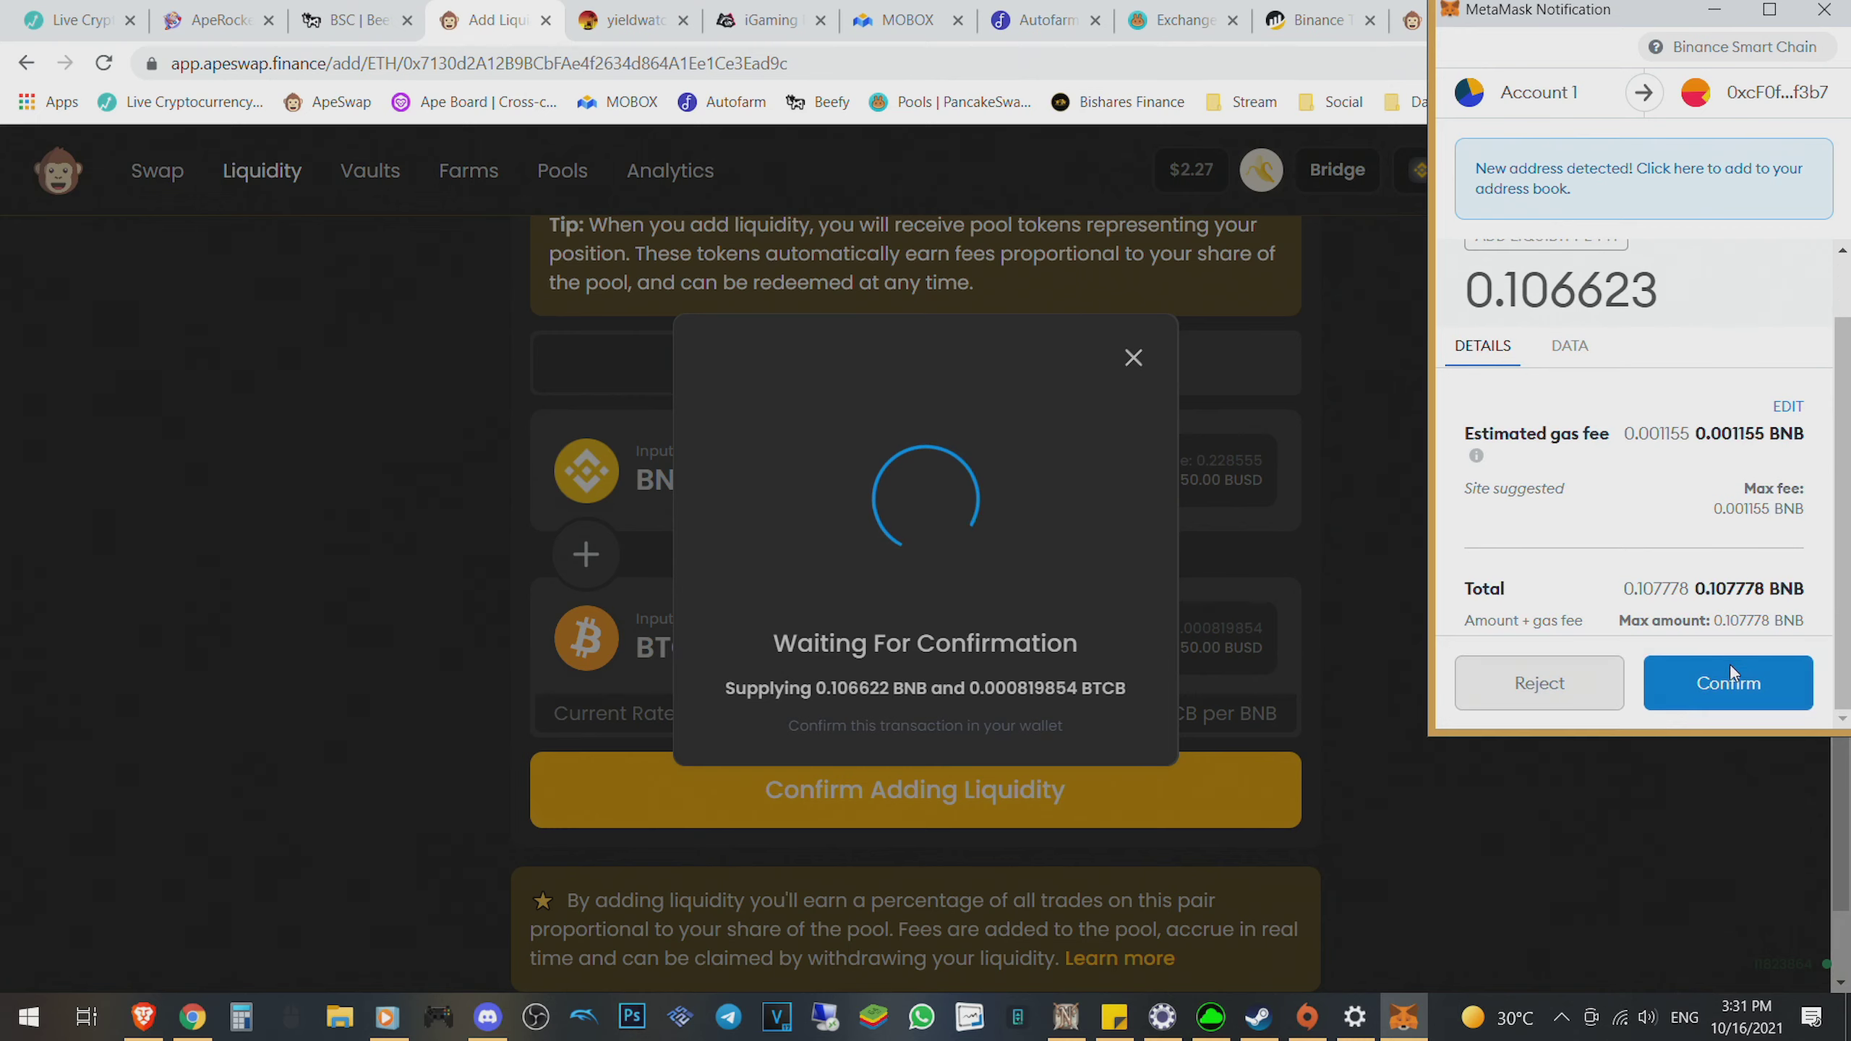
pyautogui.click(1732, 669)
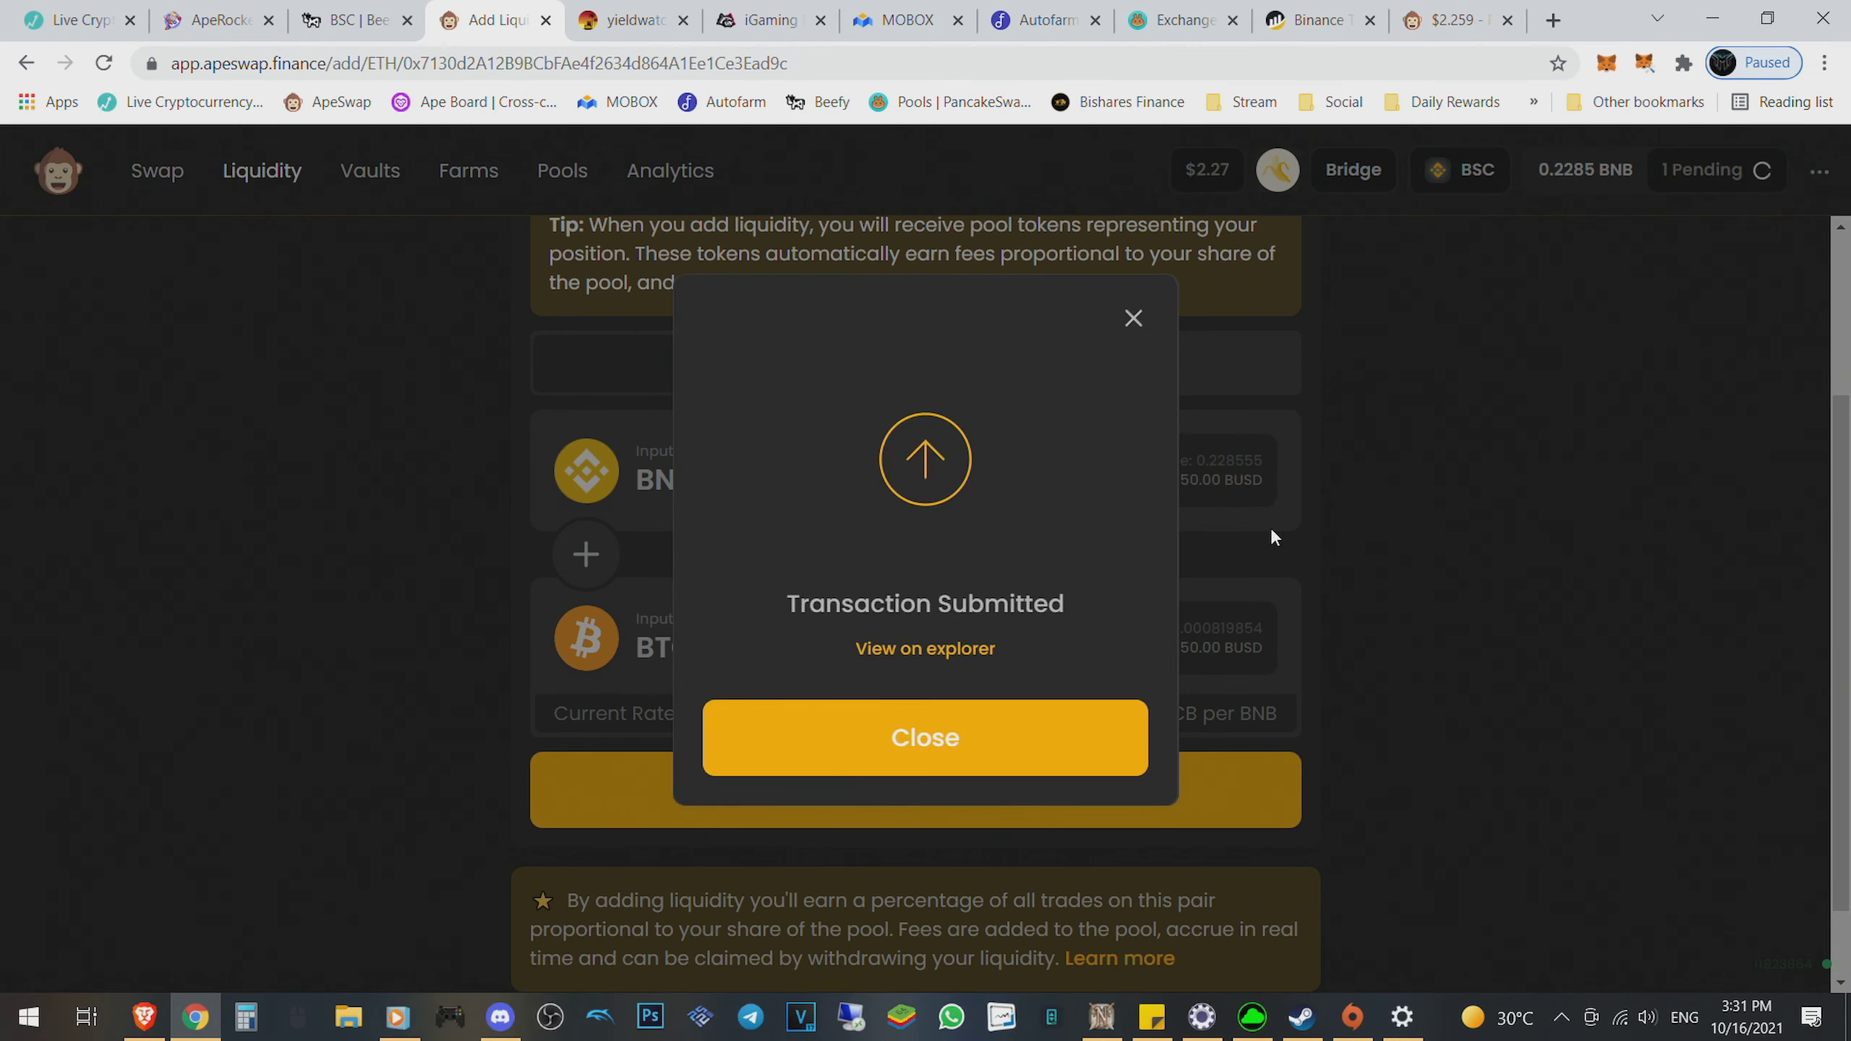
pyautogui.click(1017, 739)
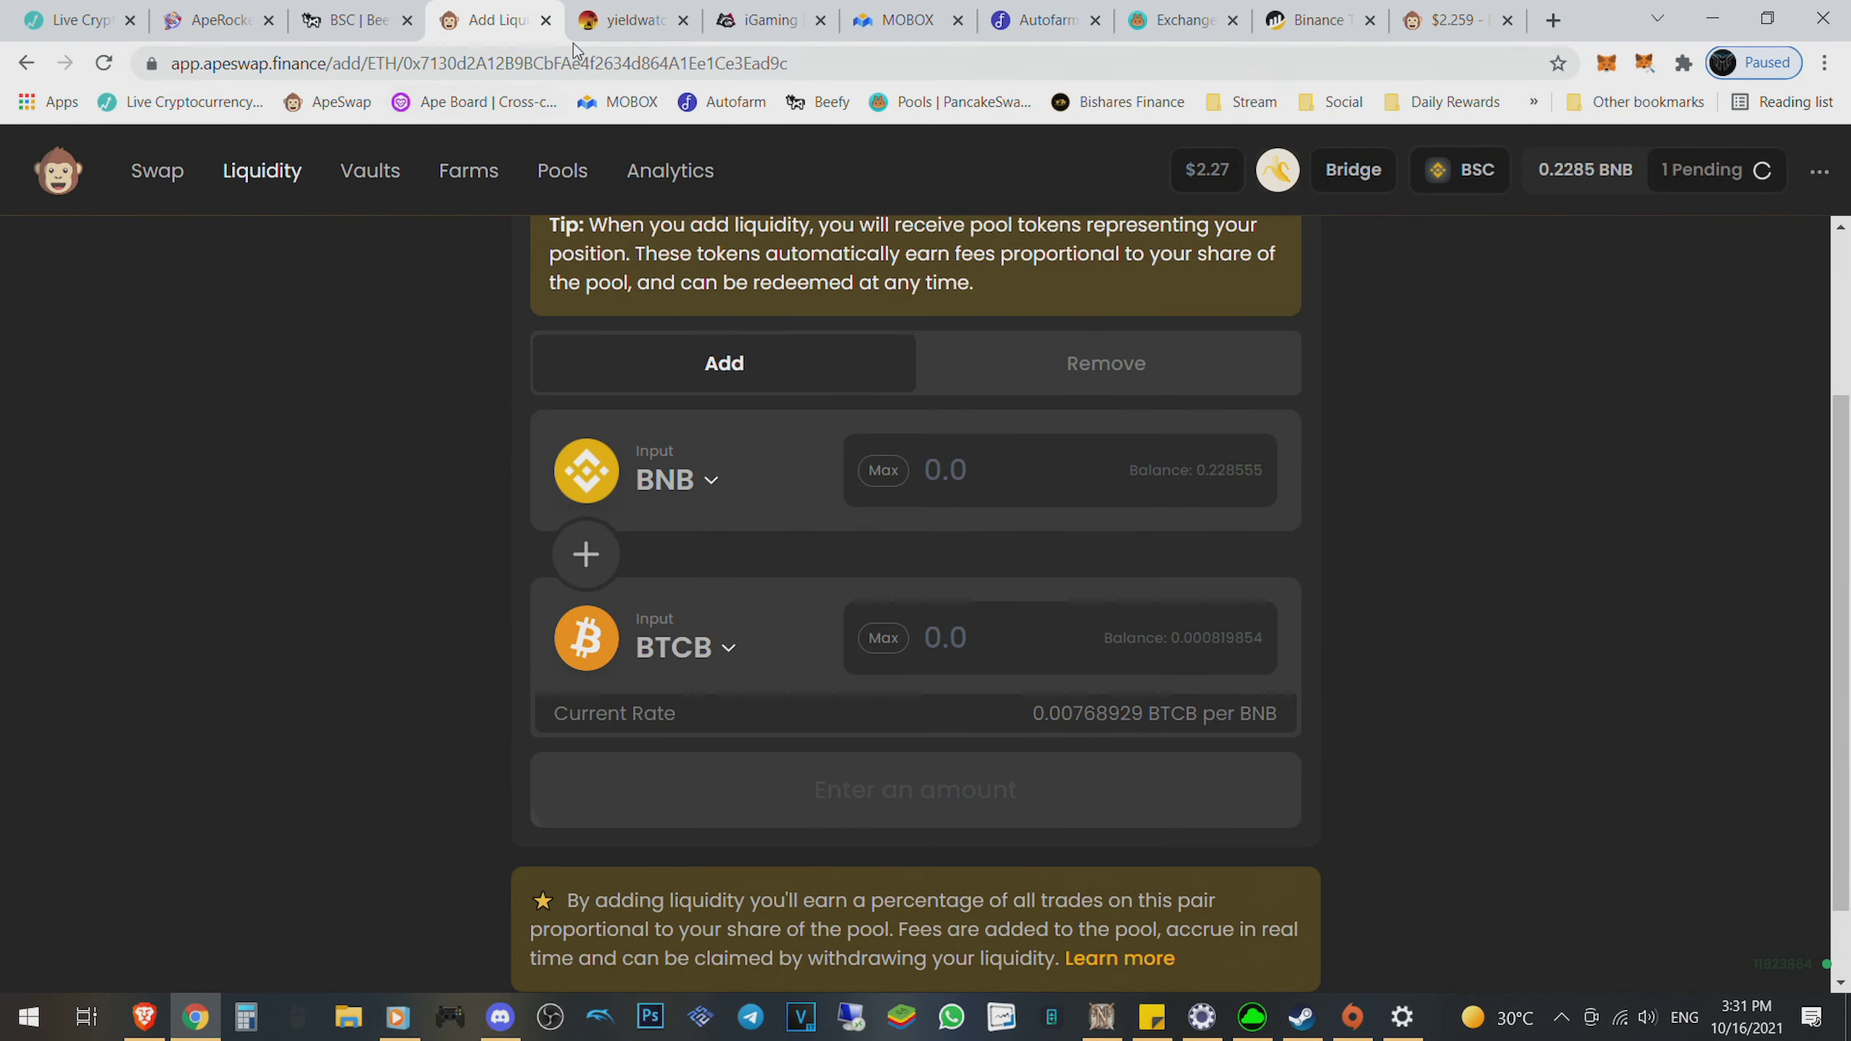
# Step: Check yieldwatch's portfolio total, then return to the Beefy Finance vaults tab
pyautogui.click(609, 22)
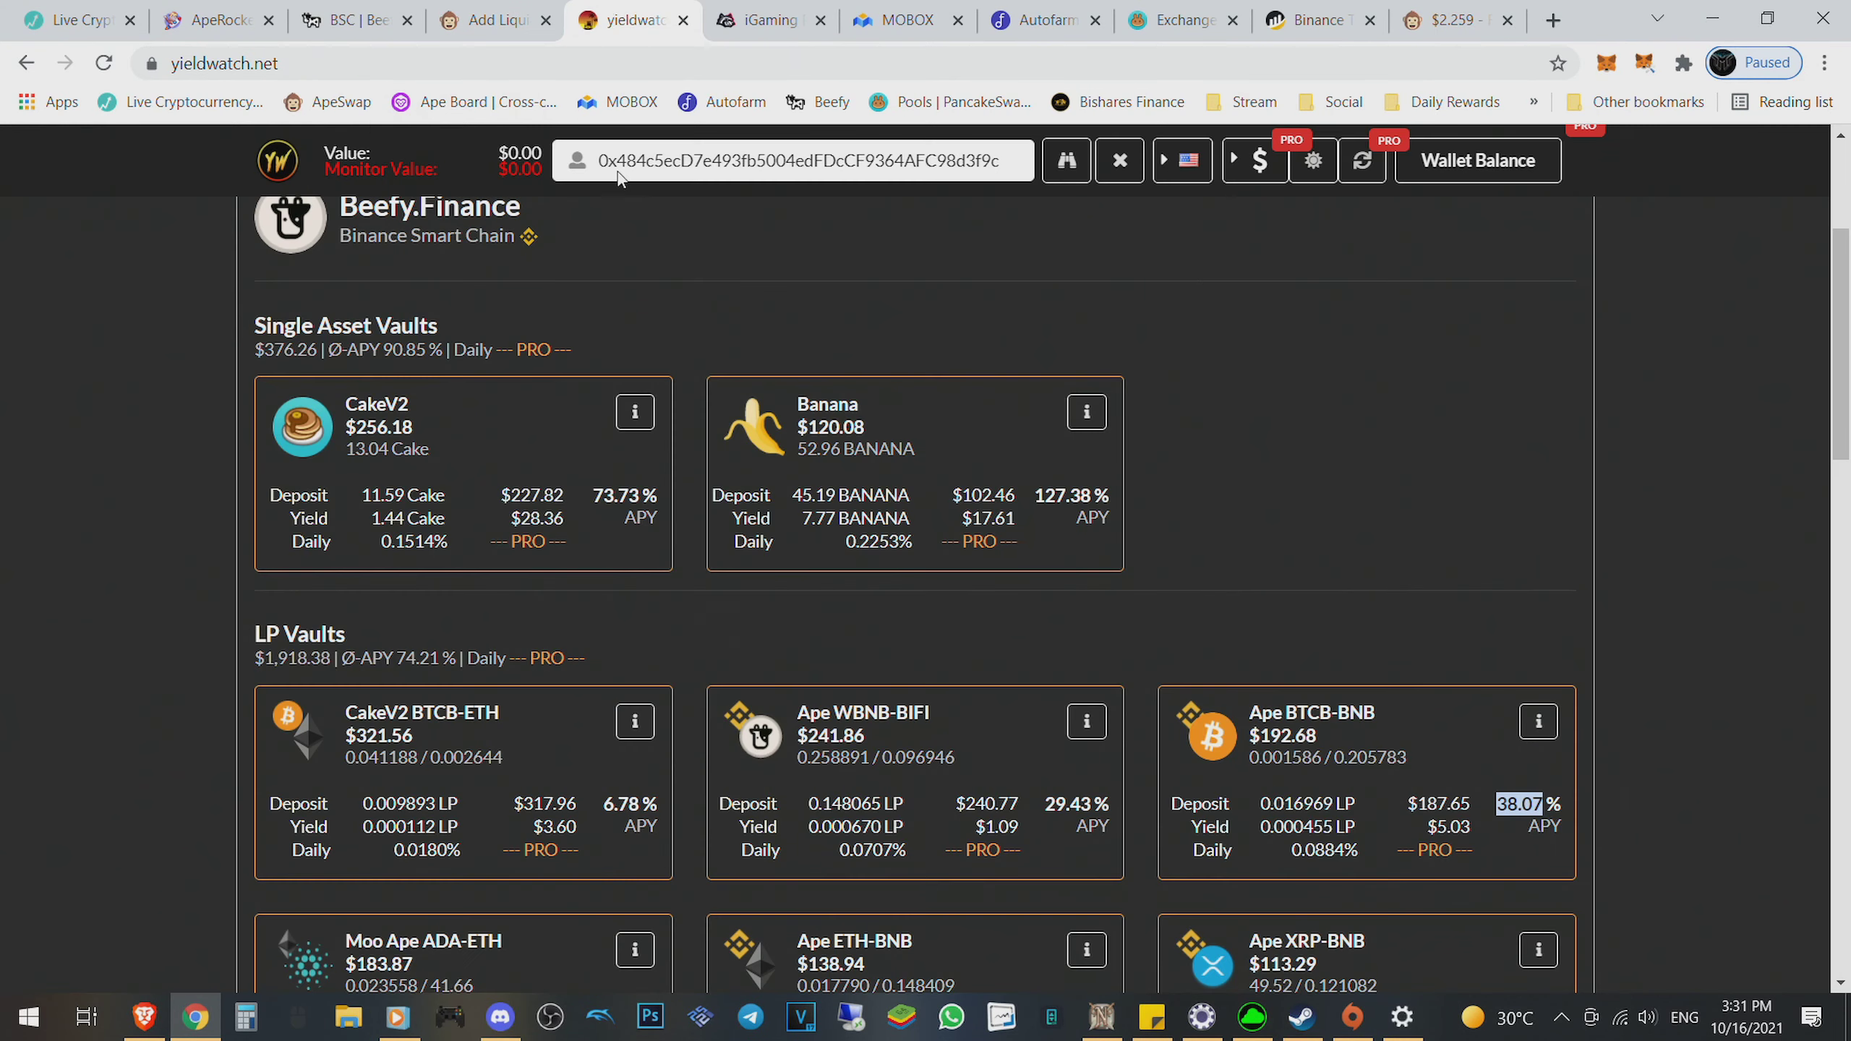
pyautogui.scroll(-15, 618, 510)
pyautogui.moveTo(394, 819); pyautogui.dragTo(434, 819)
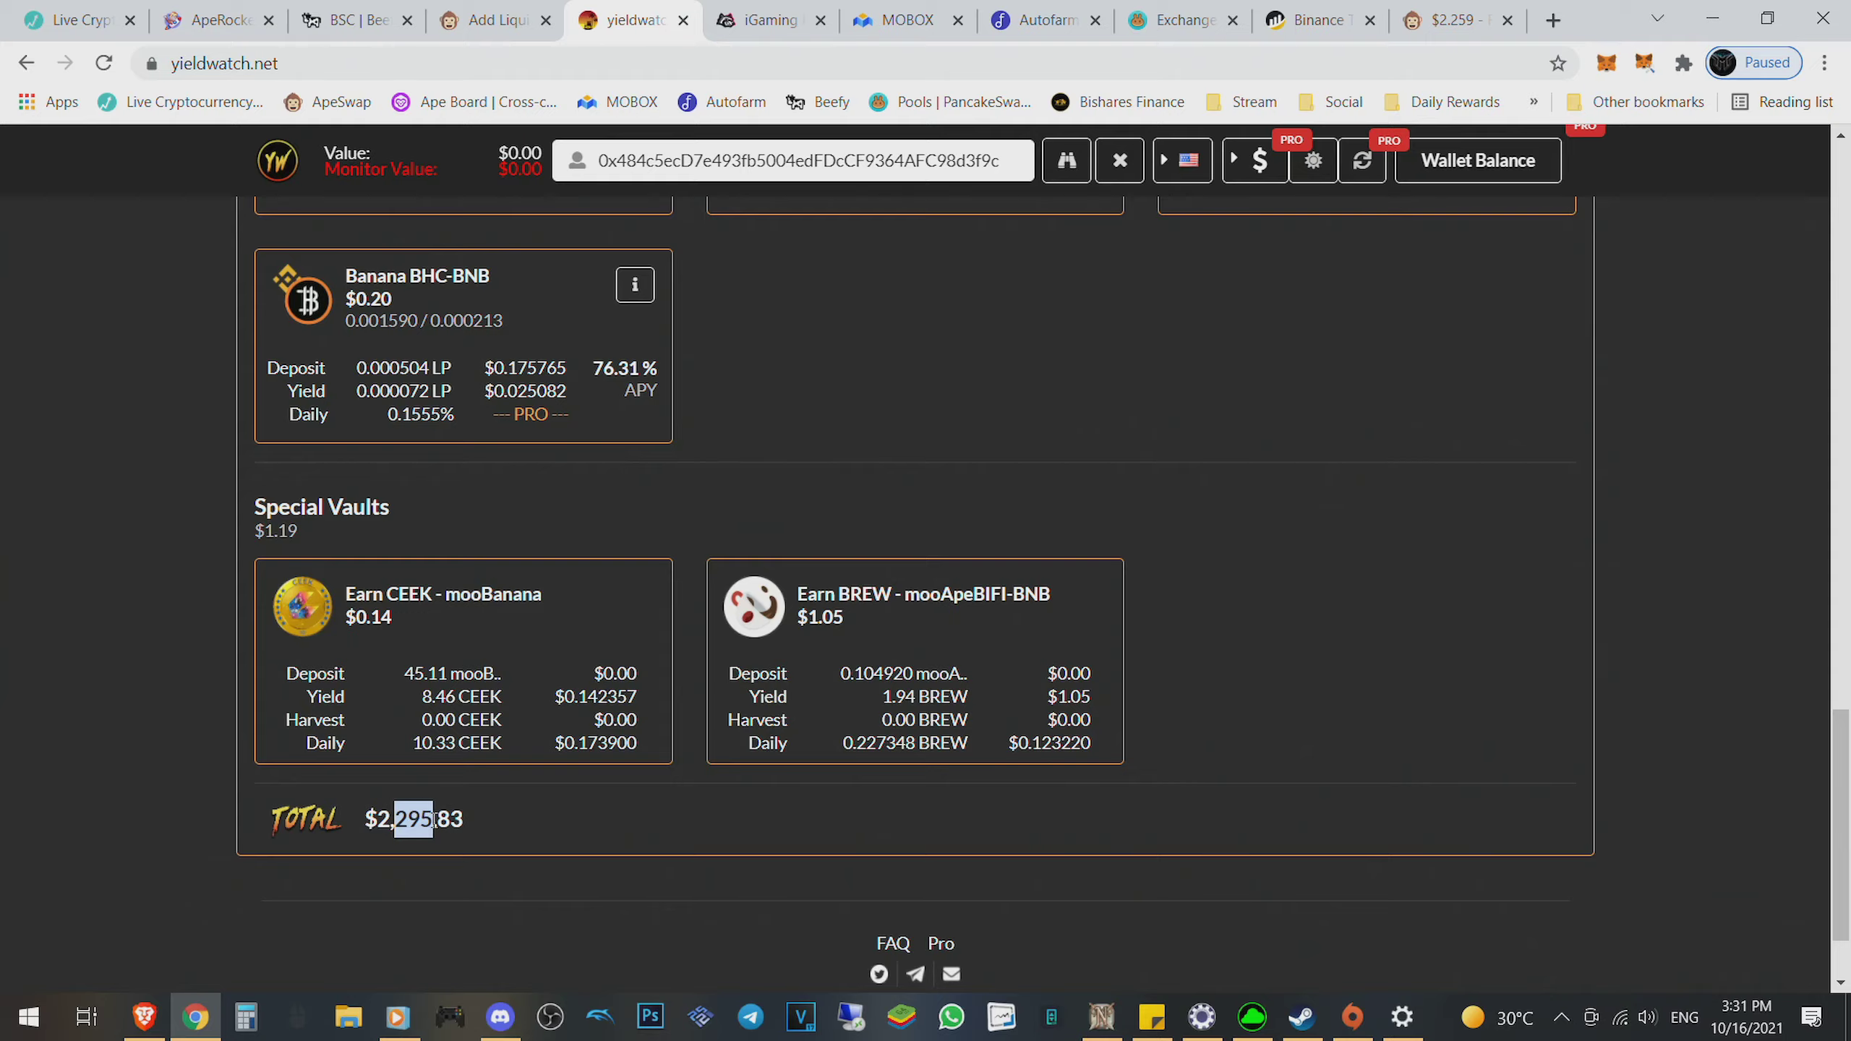
pyautogui.click(548, 823)
pyautogui.scroll(10, 765, 797)
pyautogui.scroll(10, 766, 796)
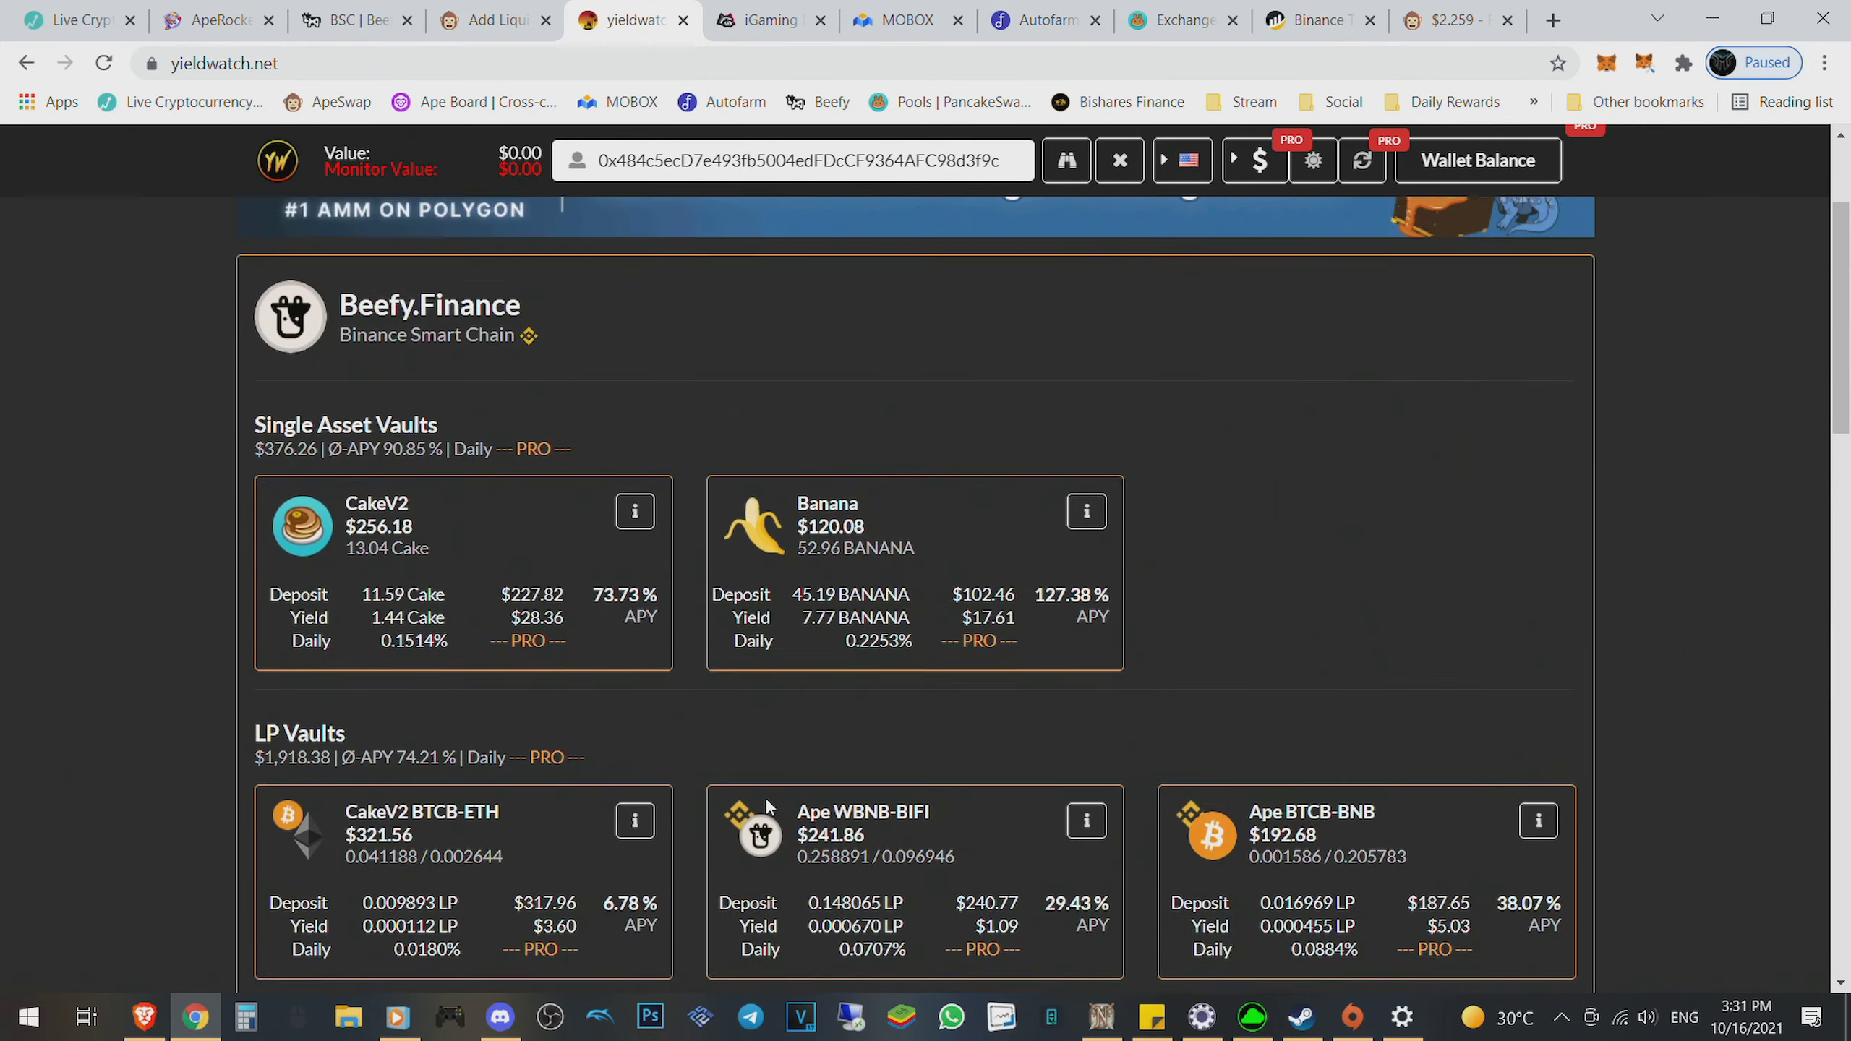
pyautogui.scroll(4, 765, 795)
pyautogui.click(350, 19)
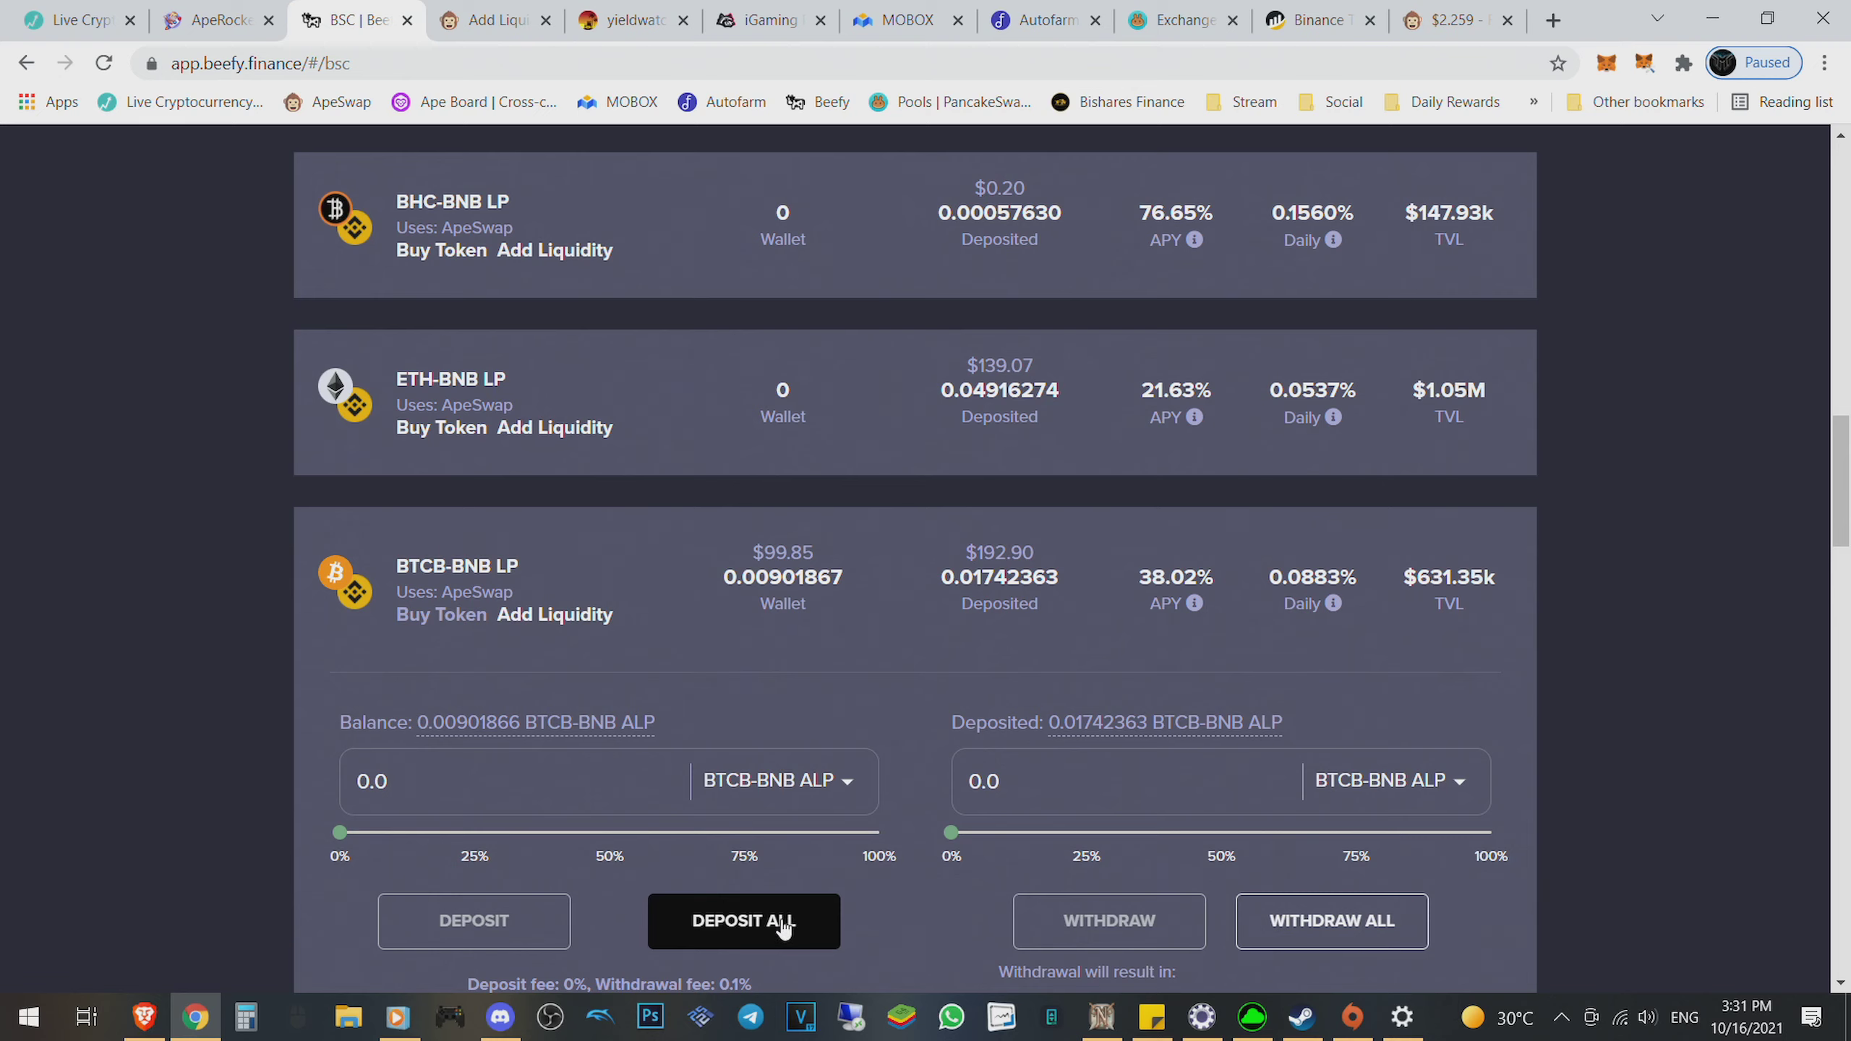
# Step: Deposit all BTCB-BNB LP tokens into the Beefy vault and confirm in MetaMask
pyautogui.click(782, 926)
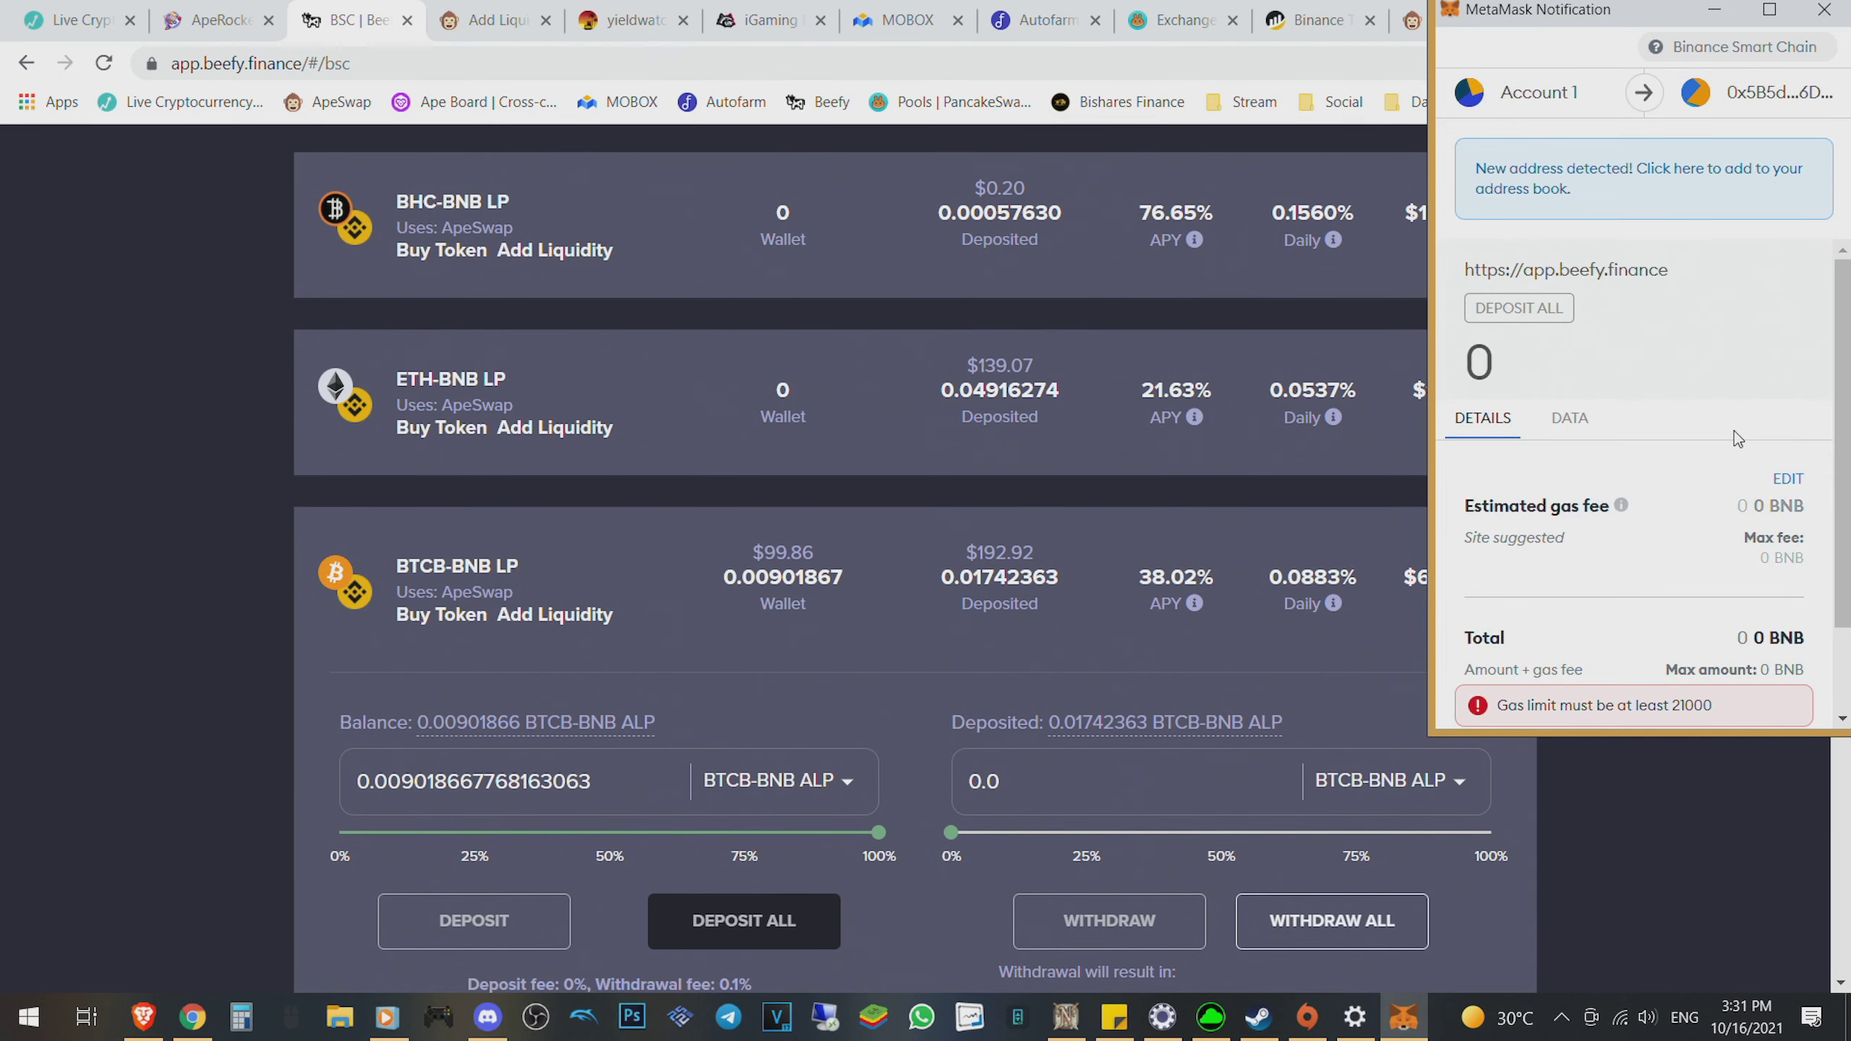
pyautogui.scroll(-1, 1734, 435)
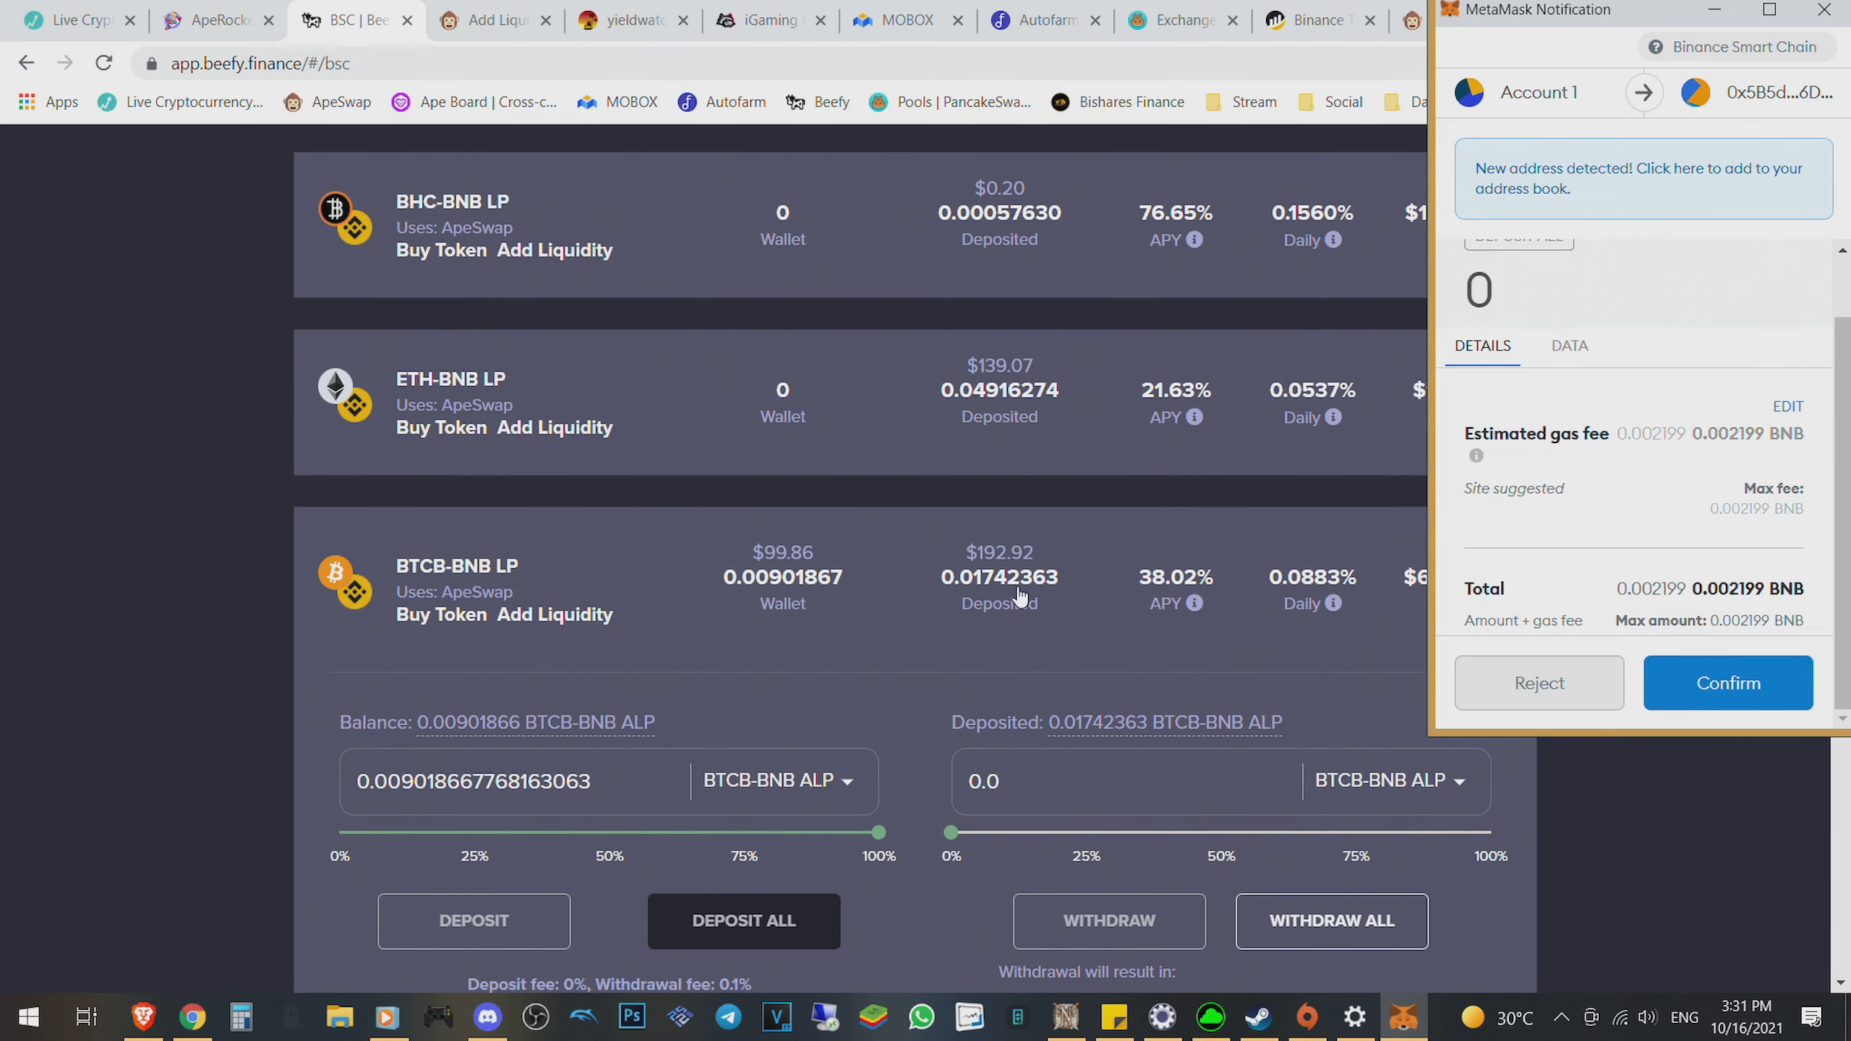
pyautogui.click(1735, 685)
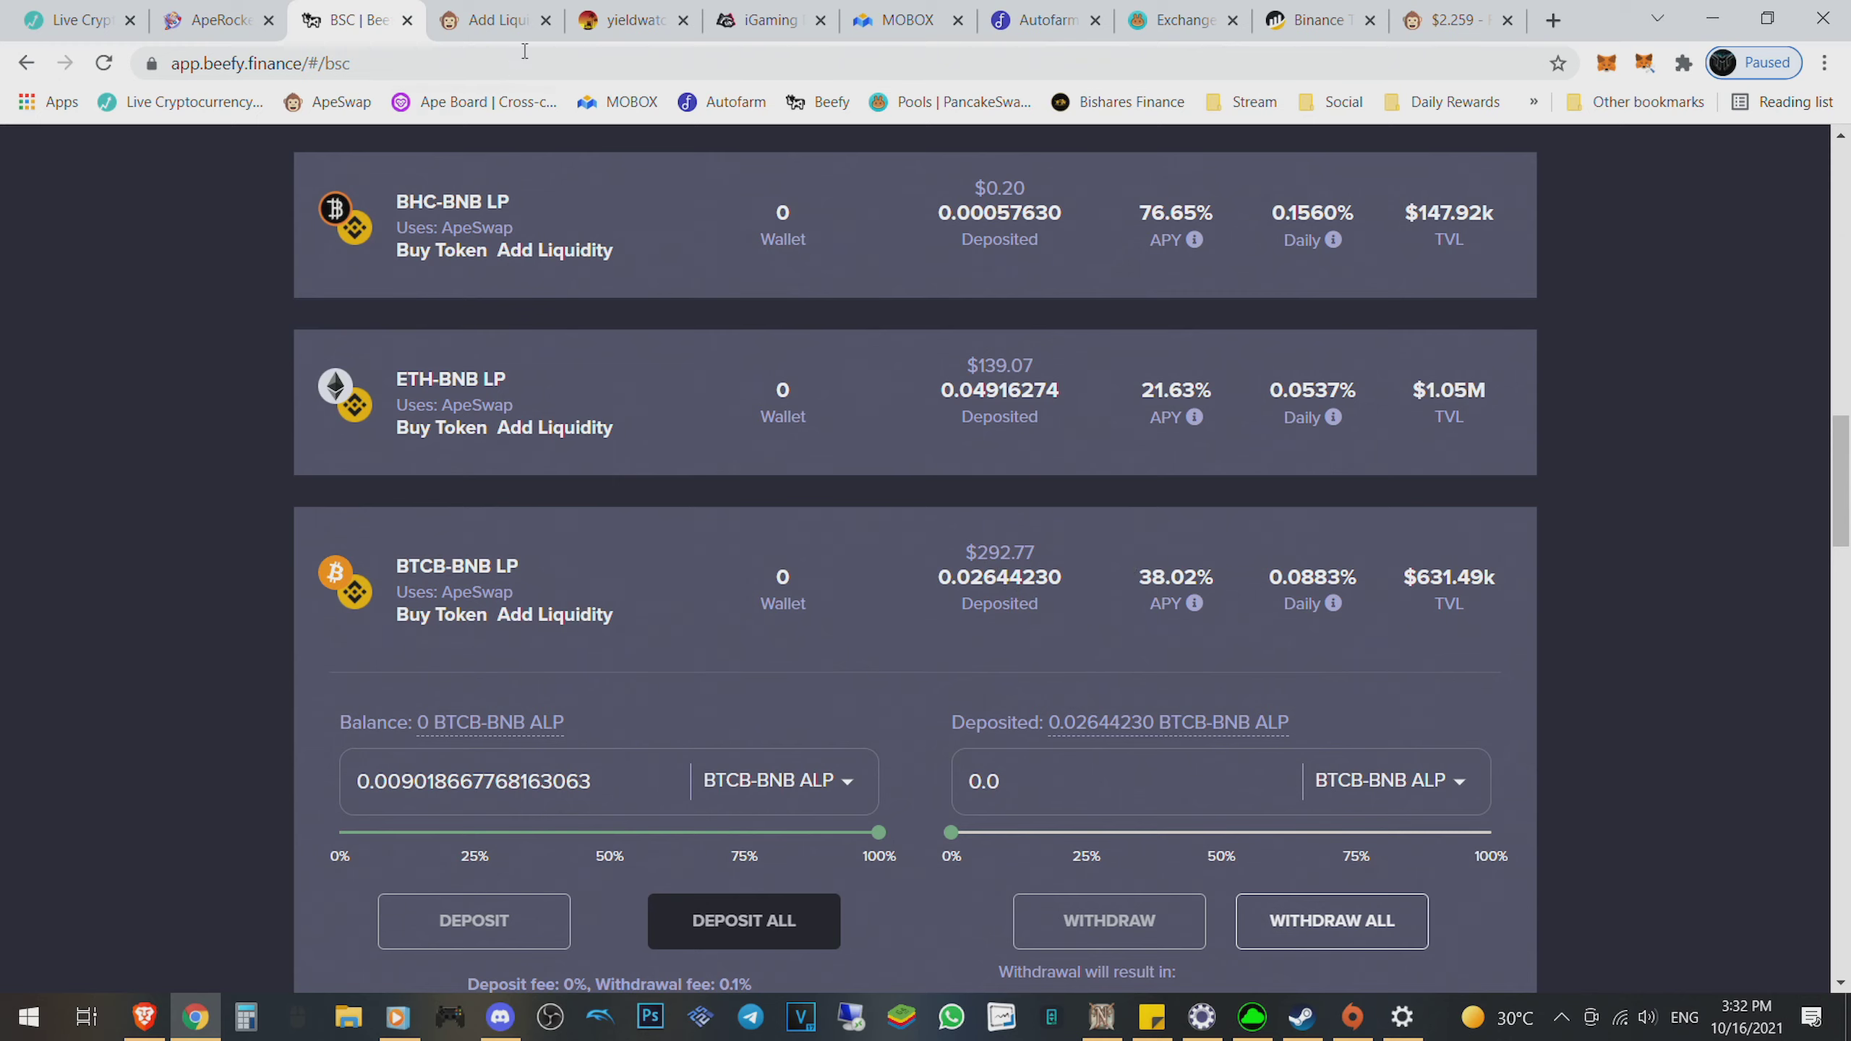
# Step: Refresh yieldwatch and point out the Ape WBNB-BIFI vault name and yield
pyautogui.click(623, 22)
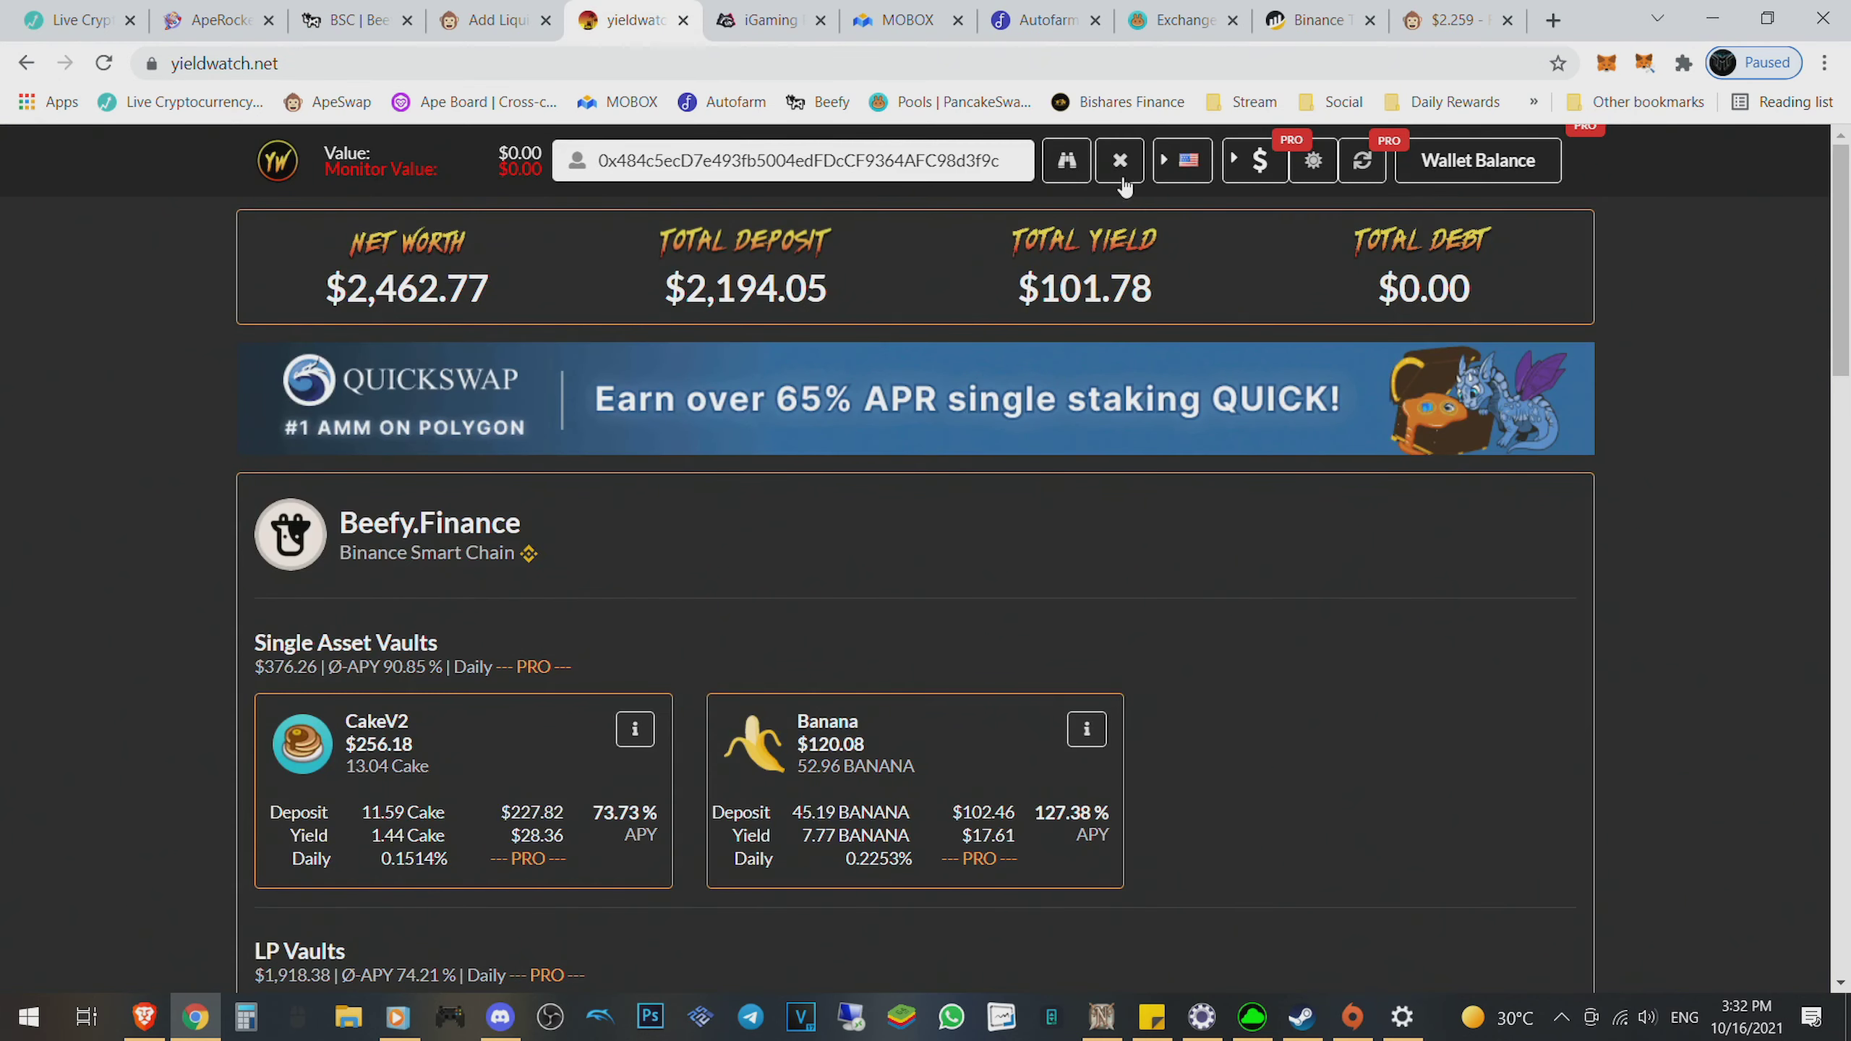
pyautogui.click(1071, 167)
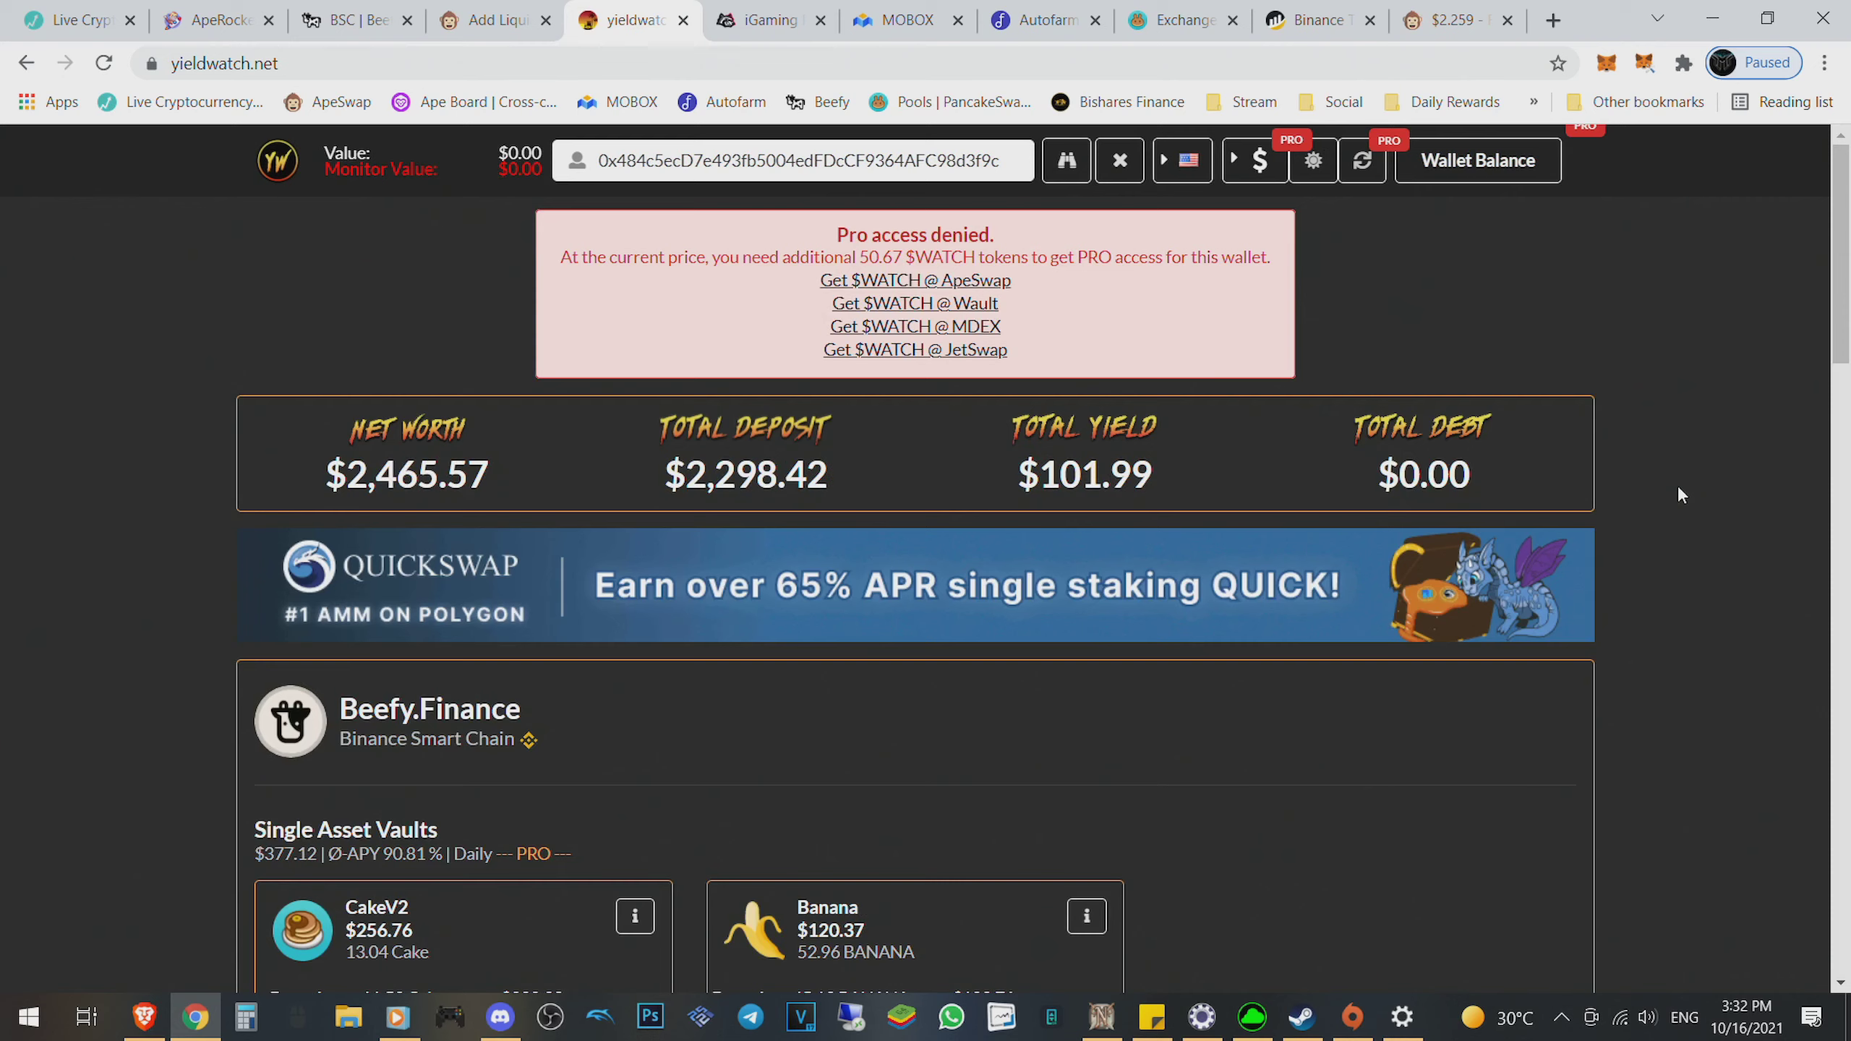
pyautogui.scroll(-6, 1732, 487)
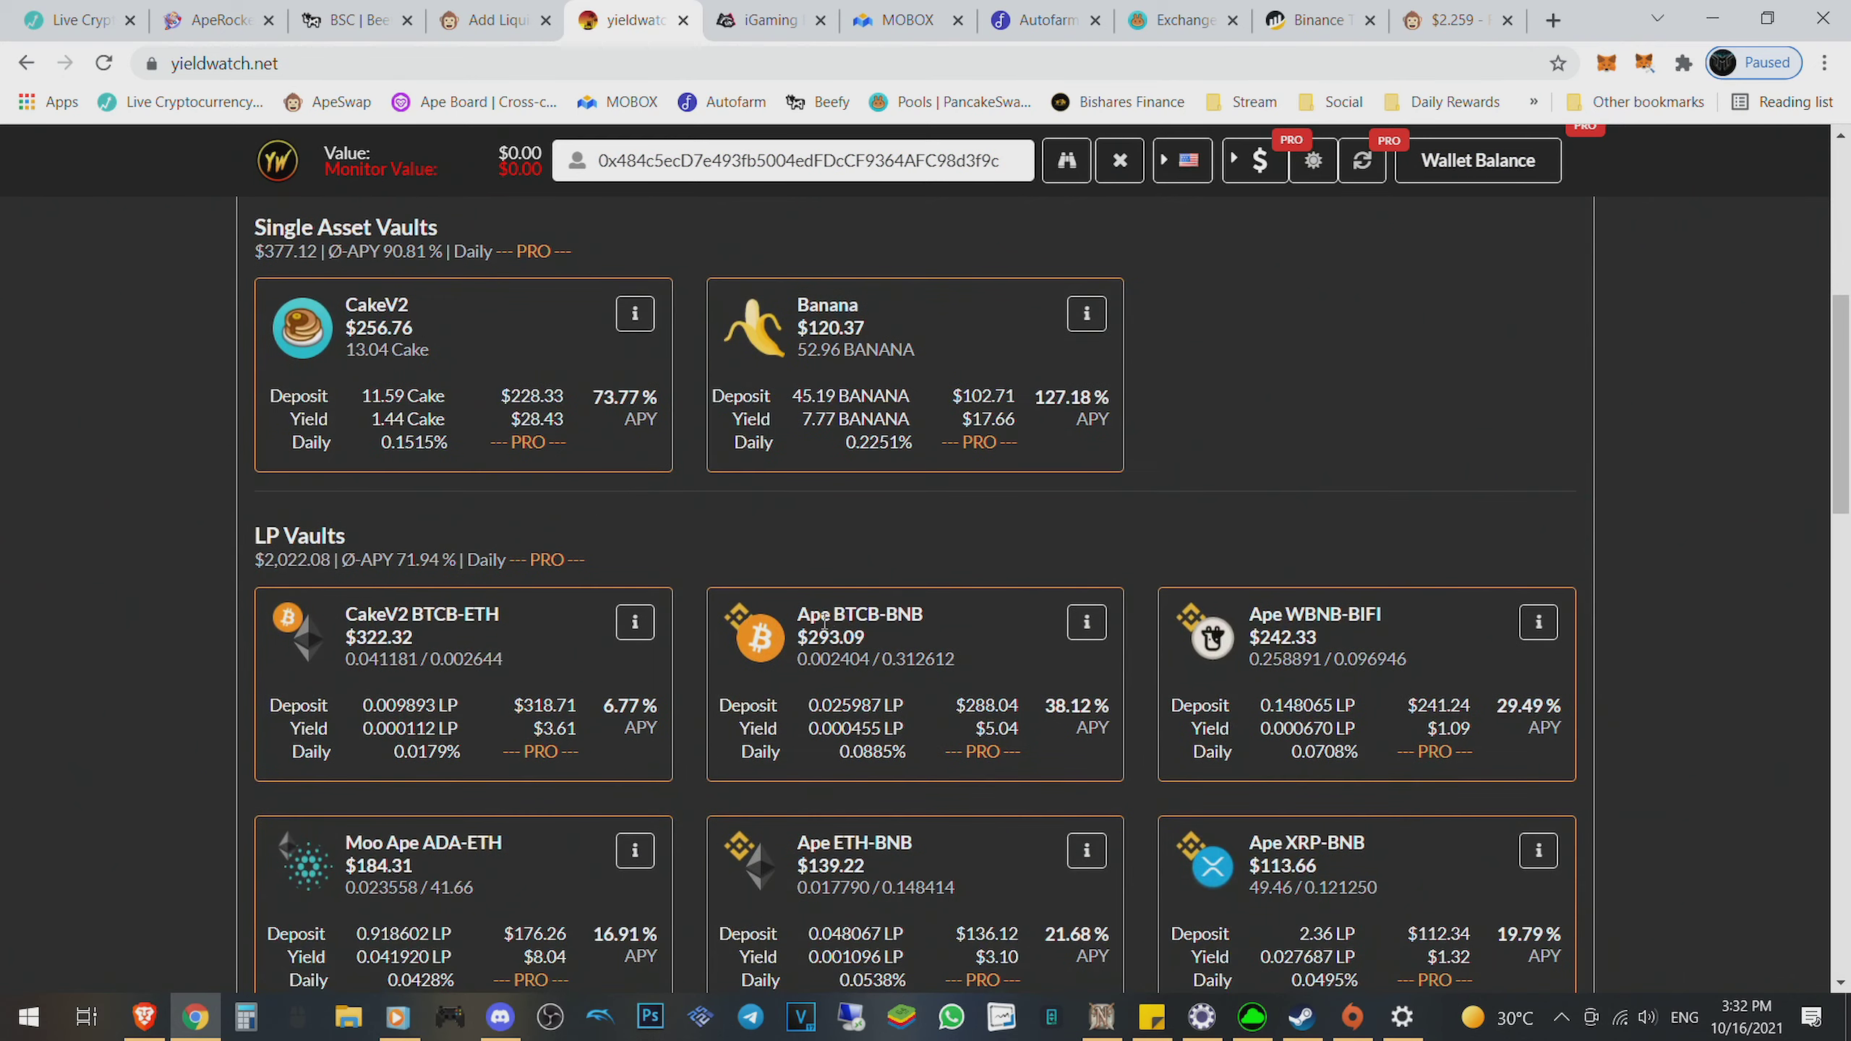
pyautogui.doubleClick(1312, 614)
pyautogui.moveTo(1348, 614); pyautogui.dragTo(1382, 613)
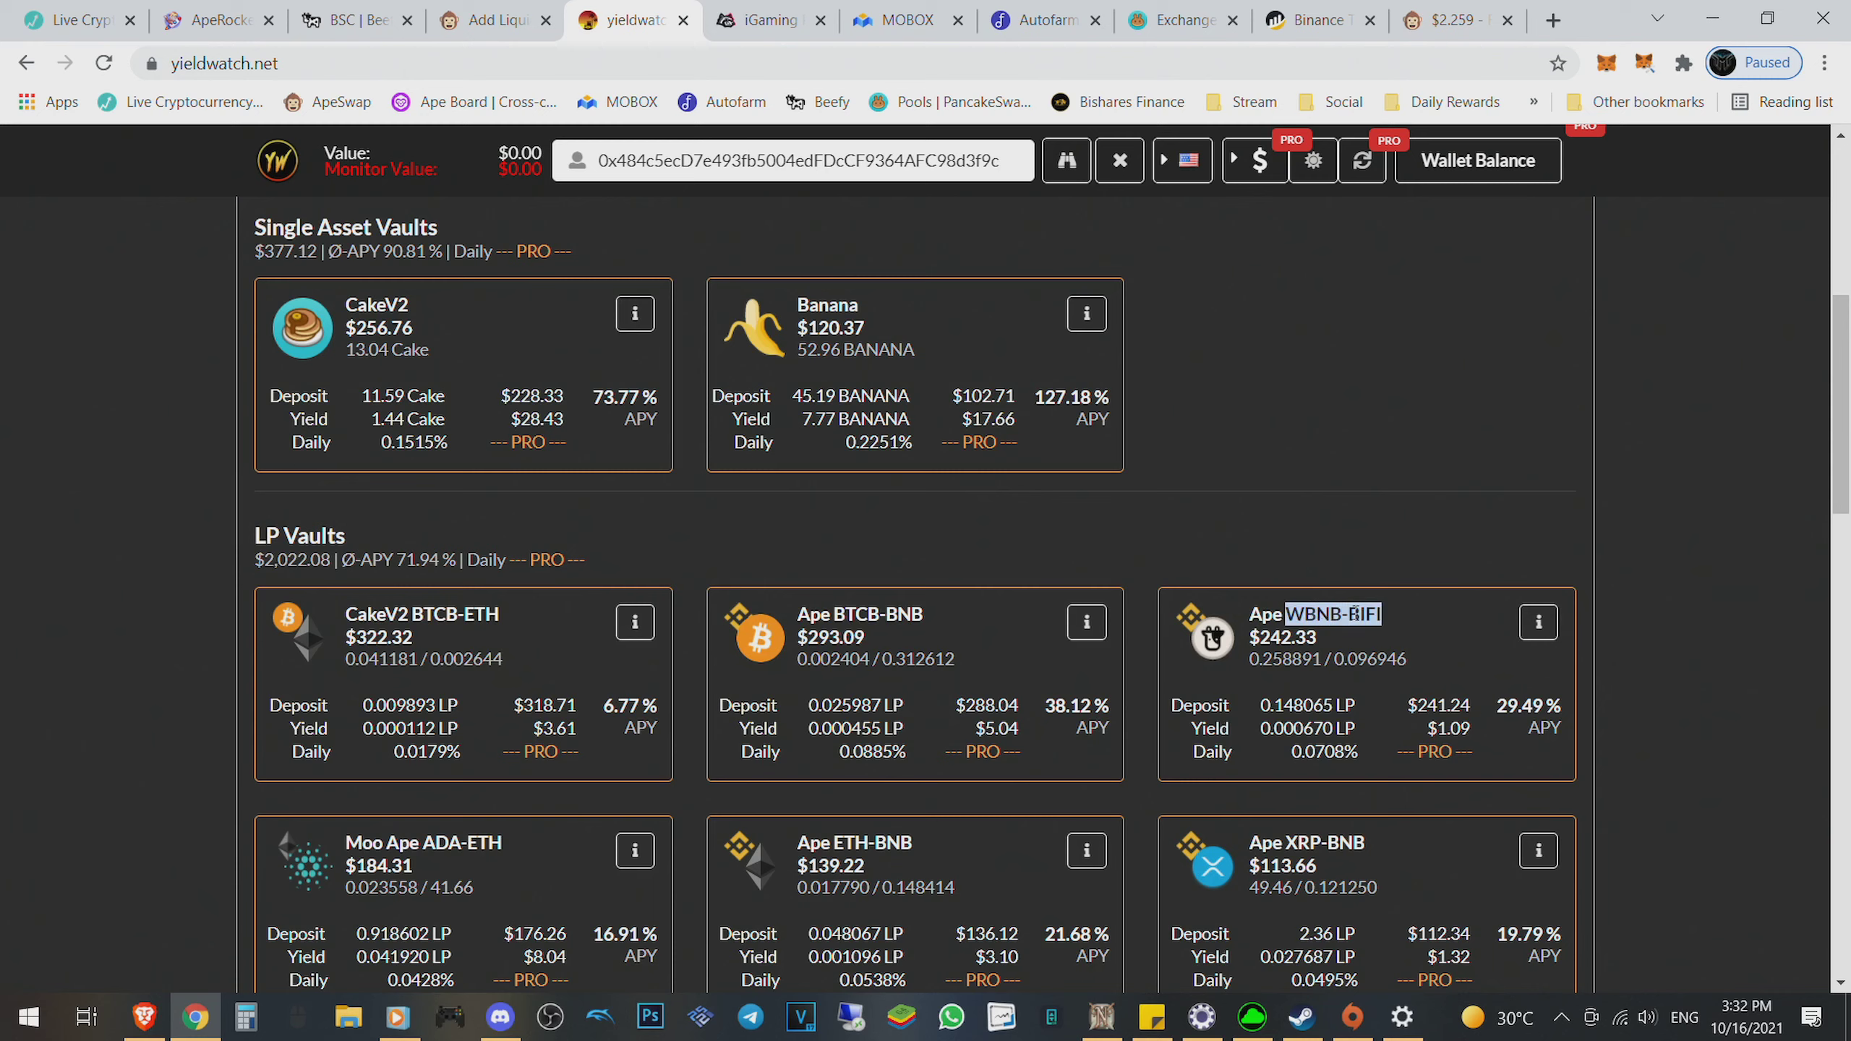
pyautogui.moveTo(1502, 704)
pyautogui.mouseDown()
pyautogui.moveTo(1560, 704)
pyautogui.moveTo(1436, 729)
pyautogui.mouseUp()
pyautogui.click(1432, 729)
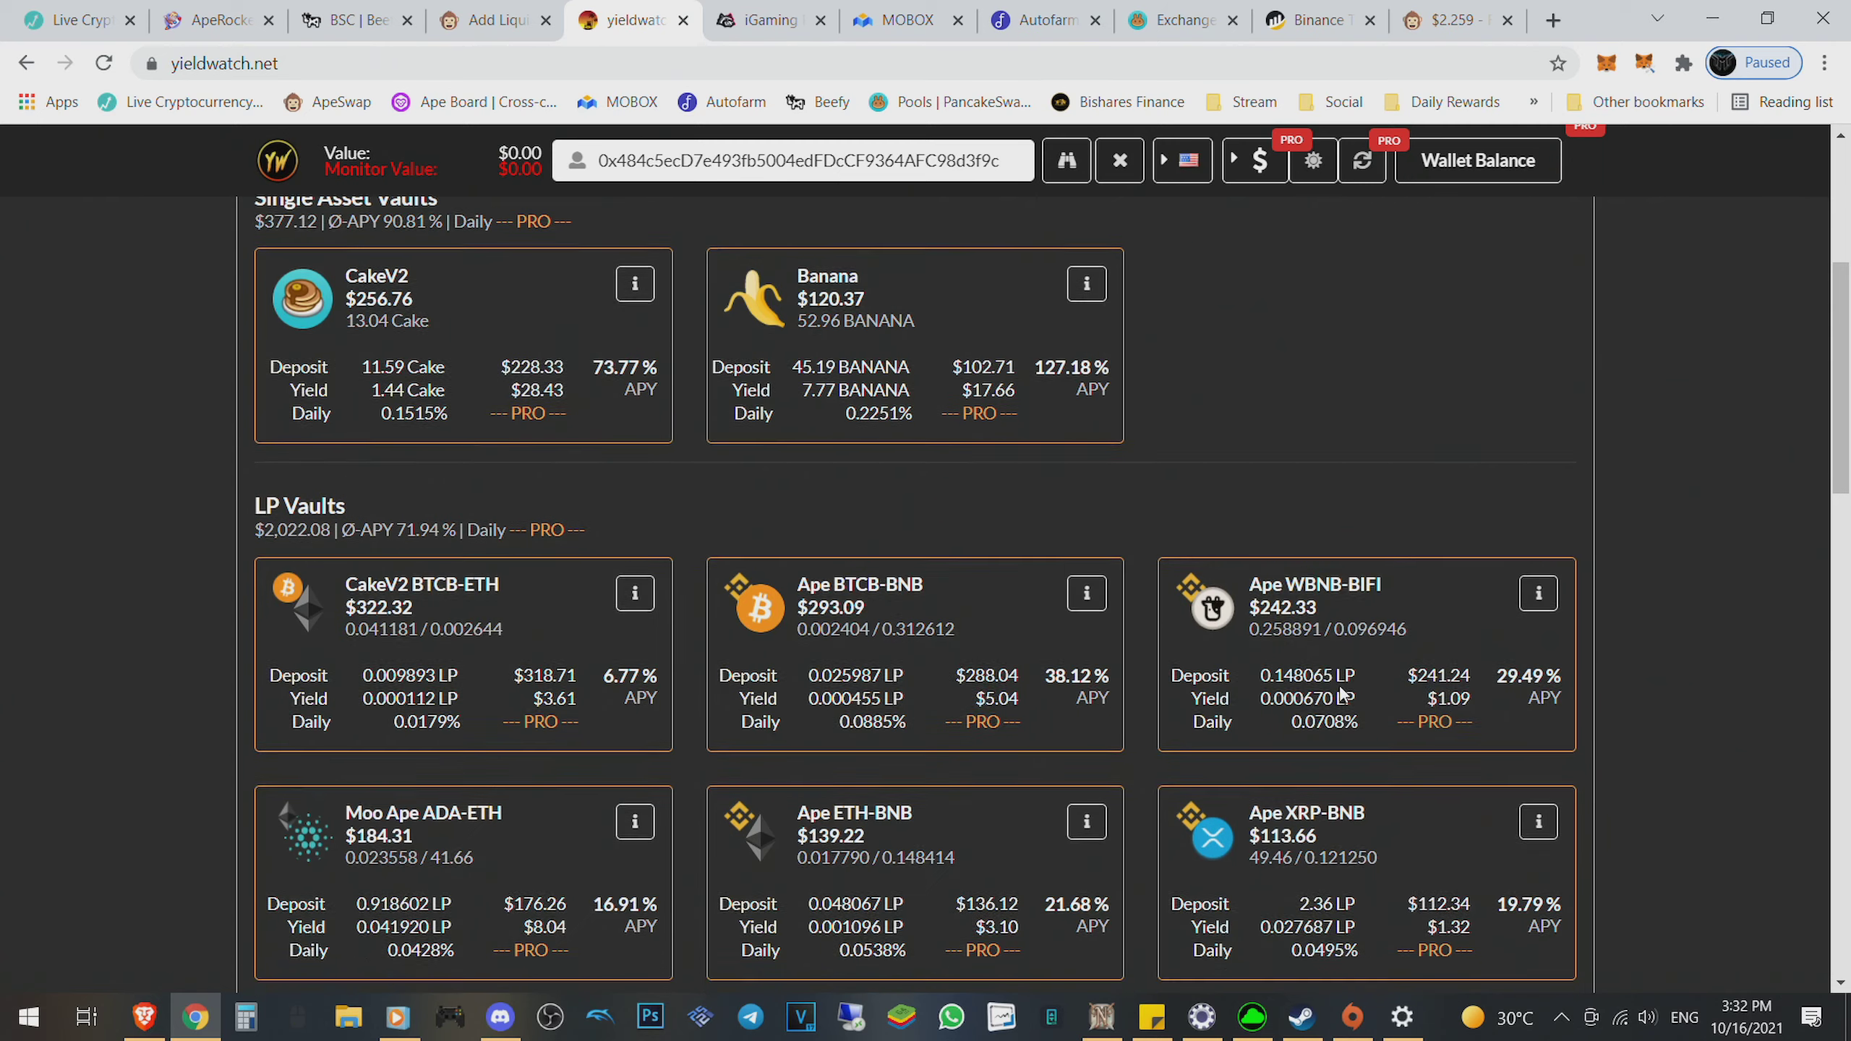
# Step: Highlight the AVAX-BNB vault's yield amount
pyautogui.scroll(-6, 836, 618)
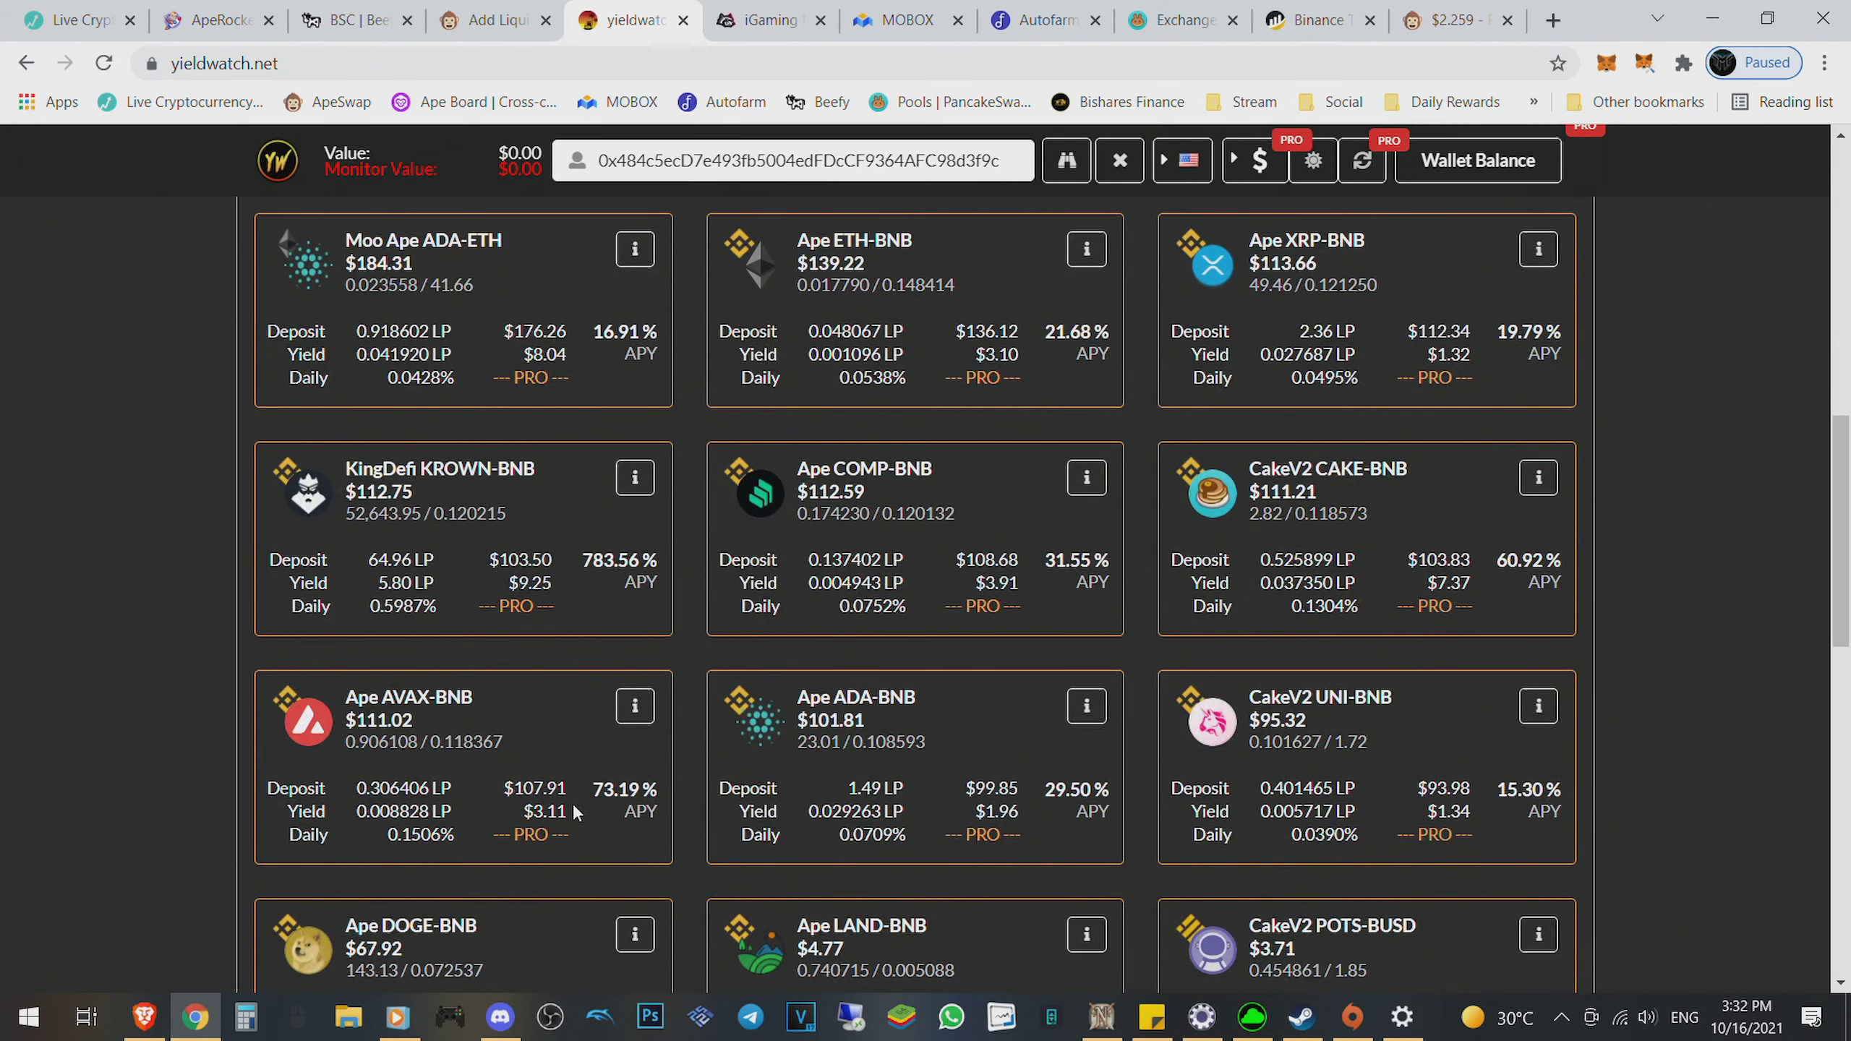
pyautogui.moveTo(571, 810); pyautogui.dragTo(532, 810)
pyautogui.click(569, 815)
pyautogui.click(612, 816)
pyautogui.moveTo(524, 811); pyautogui.dragTo(555, 812)
pyautogui.scroll(-2, 589, 822)
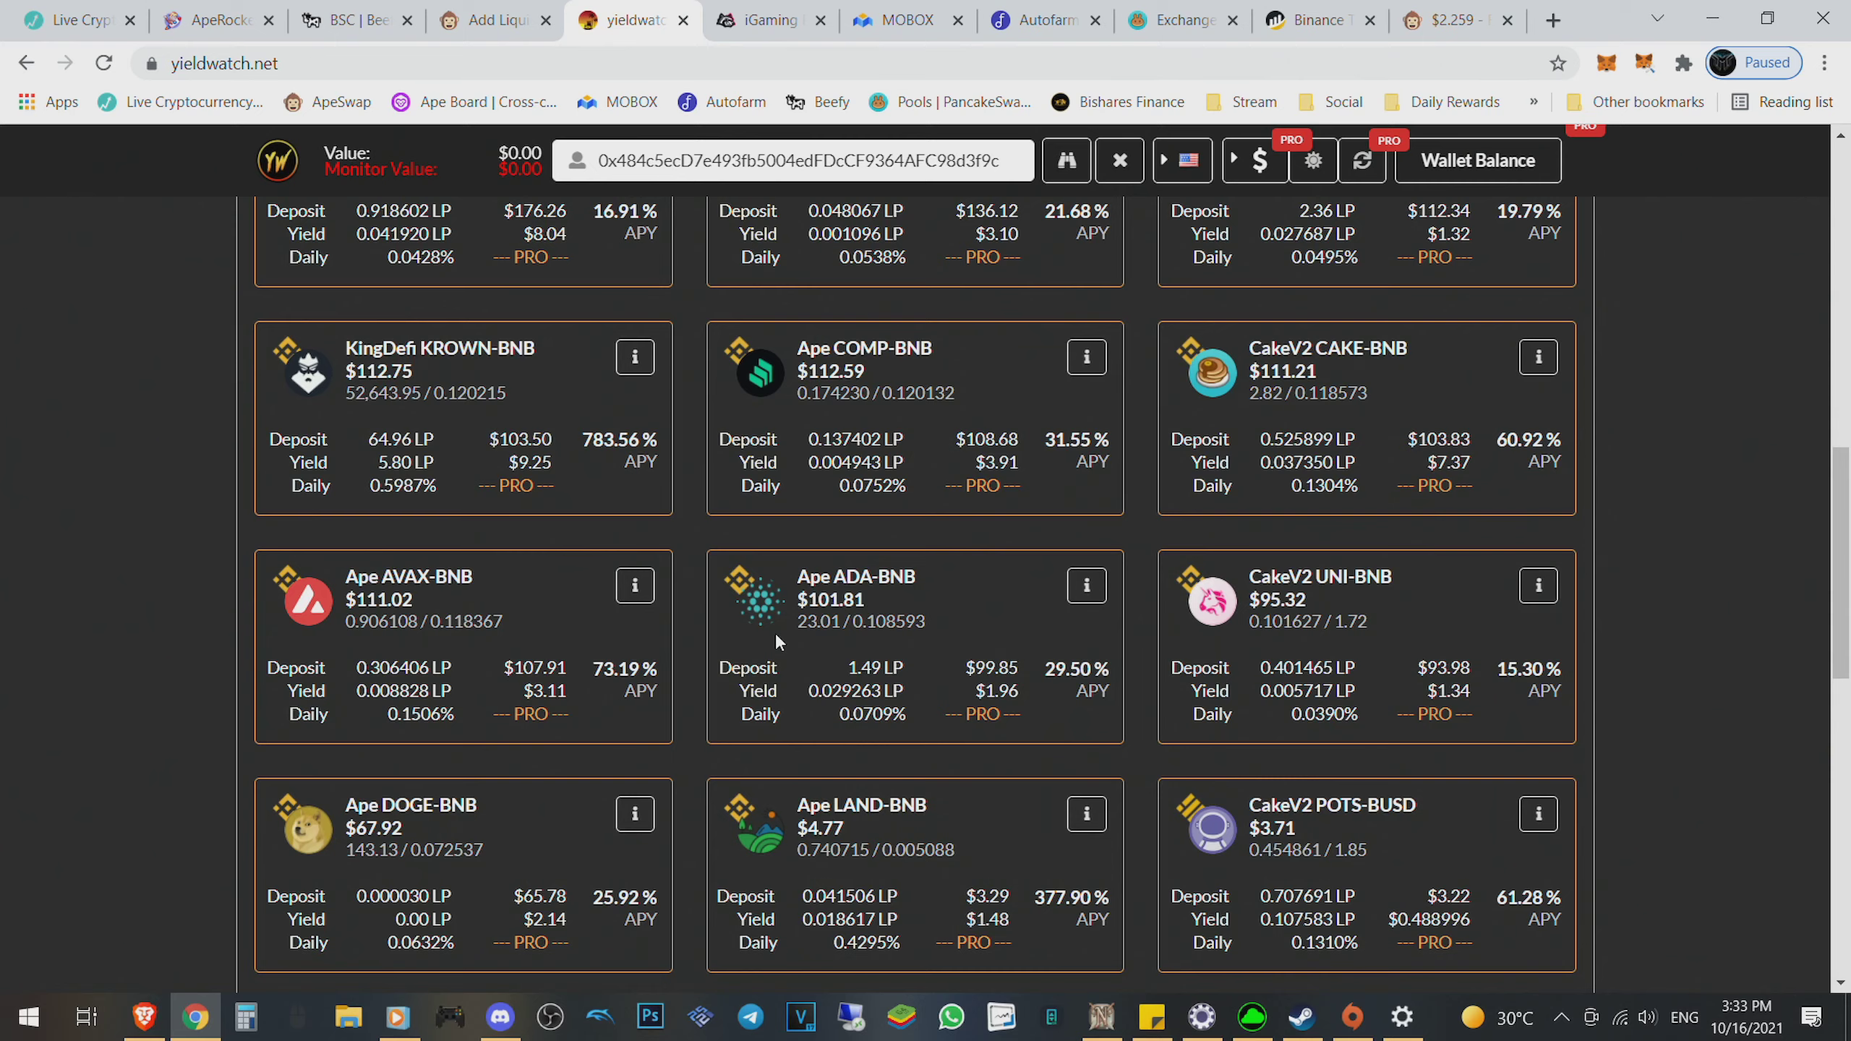
# Step: Point out the CakeV2 vault's yield figure
pyautogui.scroll(5, 775, 635)
pyautogui.scroll(10, 998, 719)
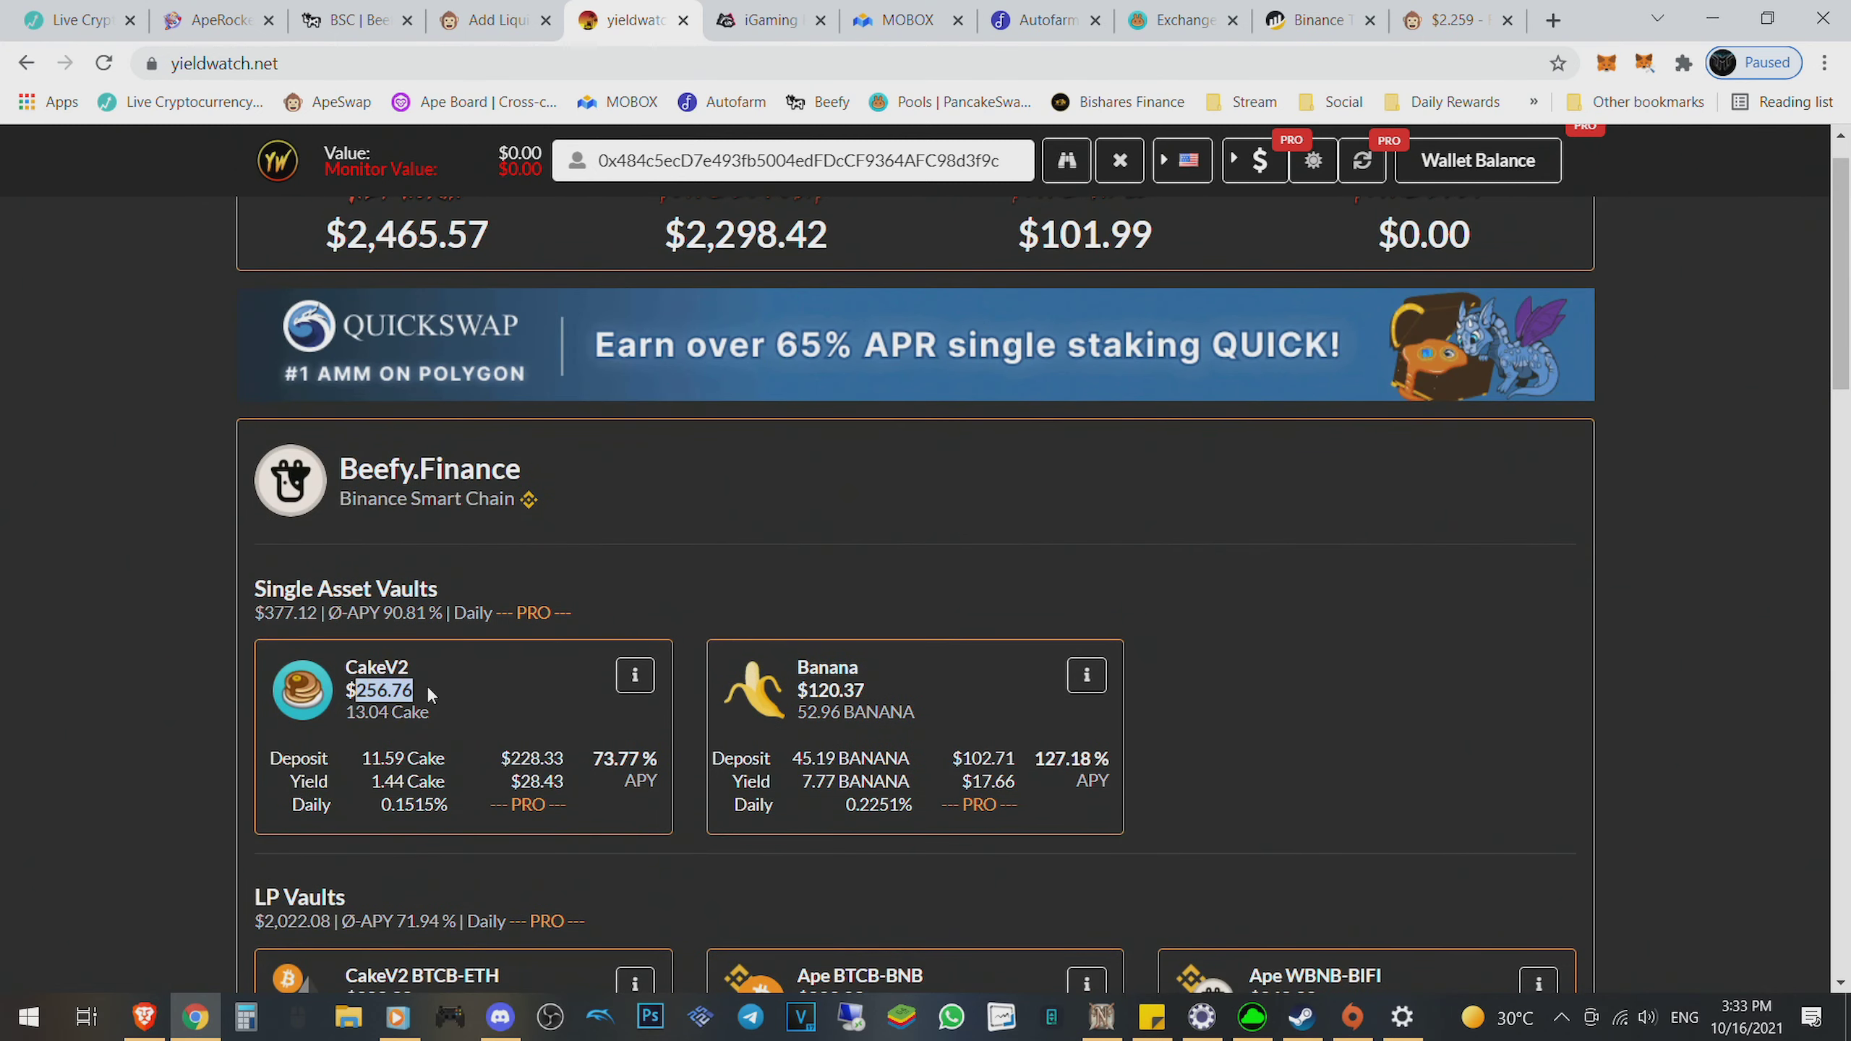
pyautogui.scroll(-2, 510, 696)
pyautogui.scroll(-6, 533, 703)
pyautogui.scroll(2, 529, 694)
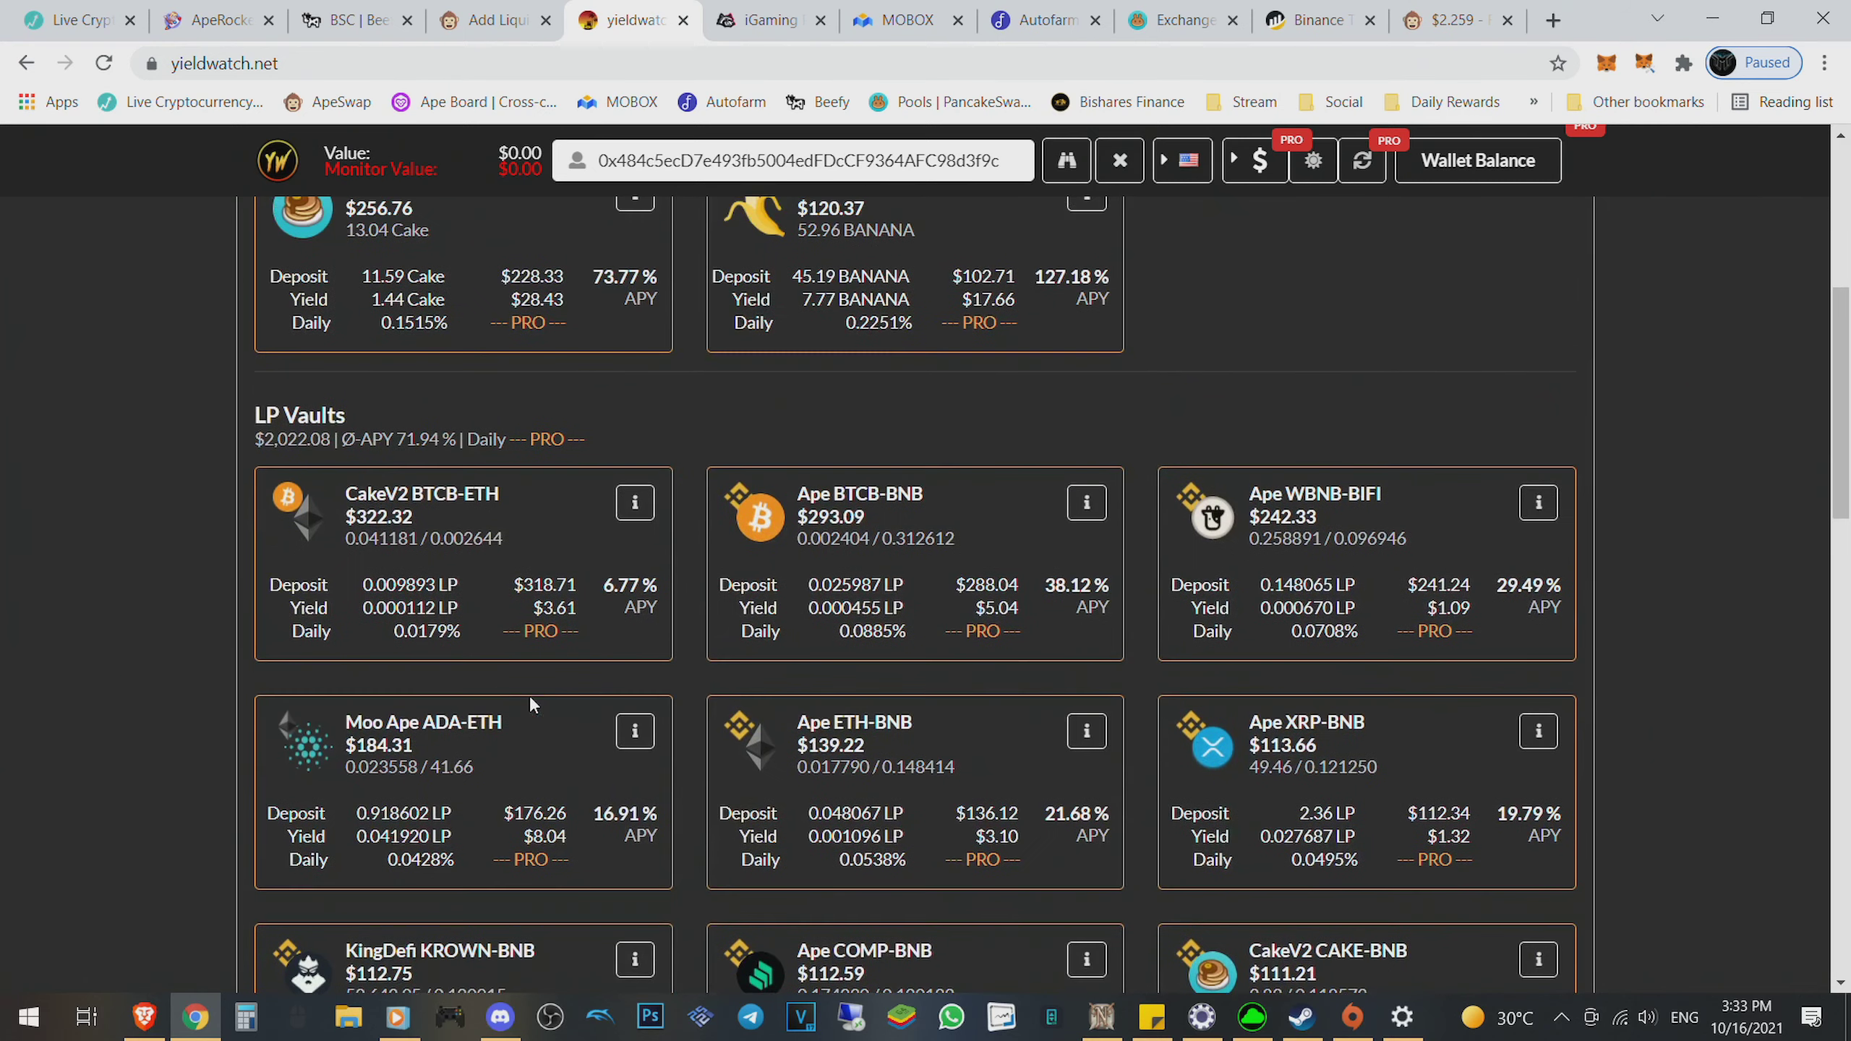
pyautogui.scroll(2, 529, 694)
pyautogui.moveTo(519, 420)
pyautogui.mouseDown()
pyautogui.moveTo(558, 420)
pyautogui.moveTo(508, 420)
pyautogui.mouseUp()
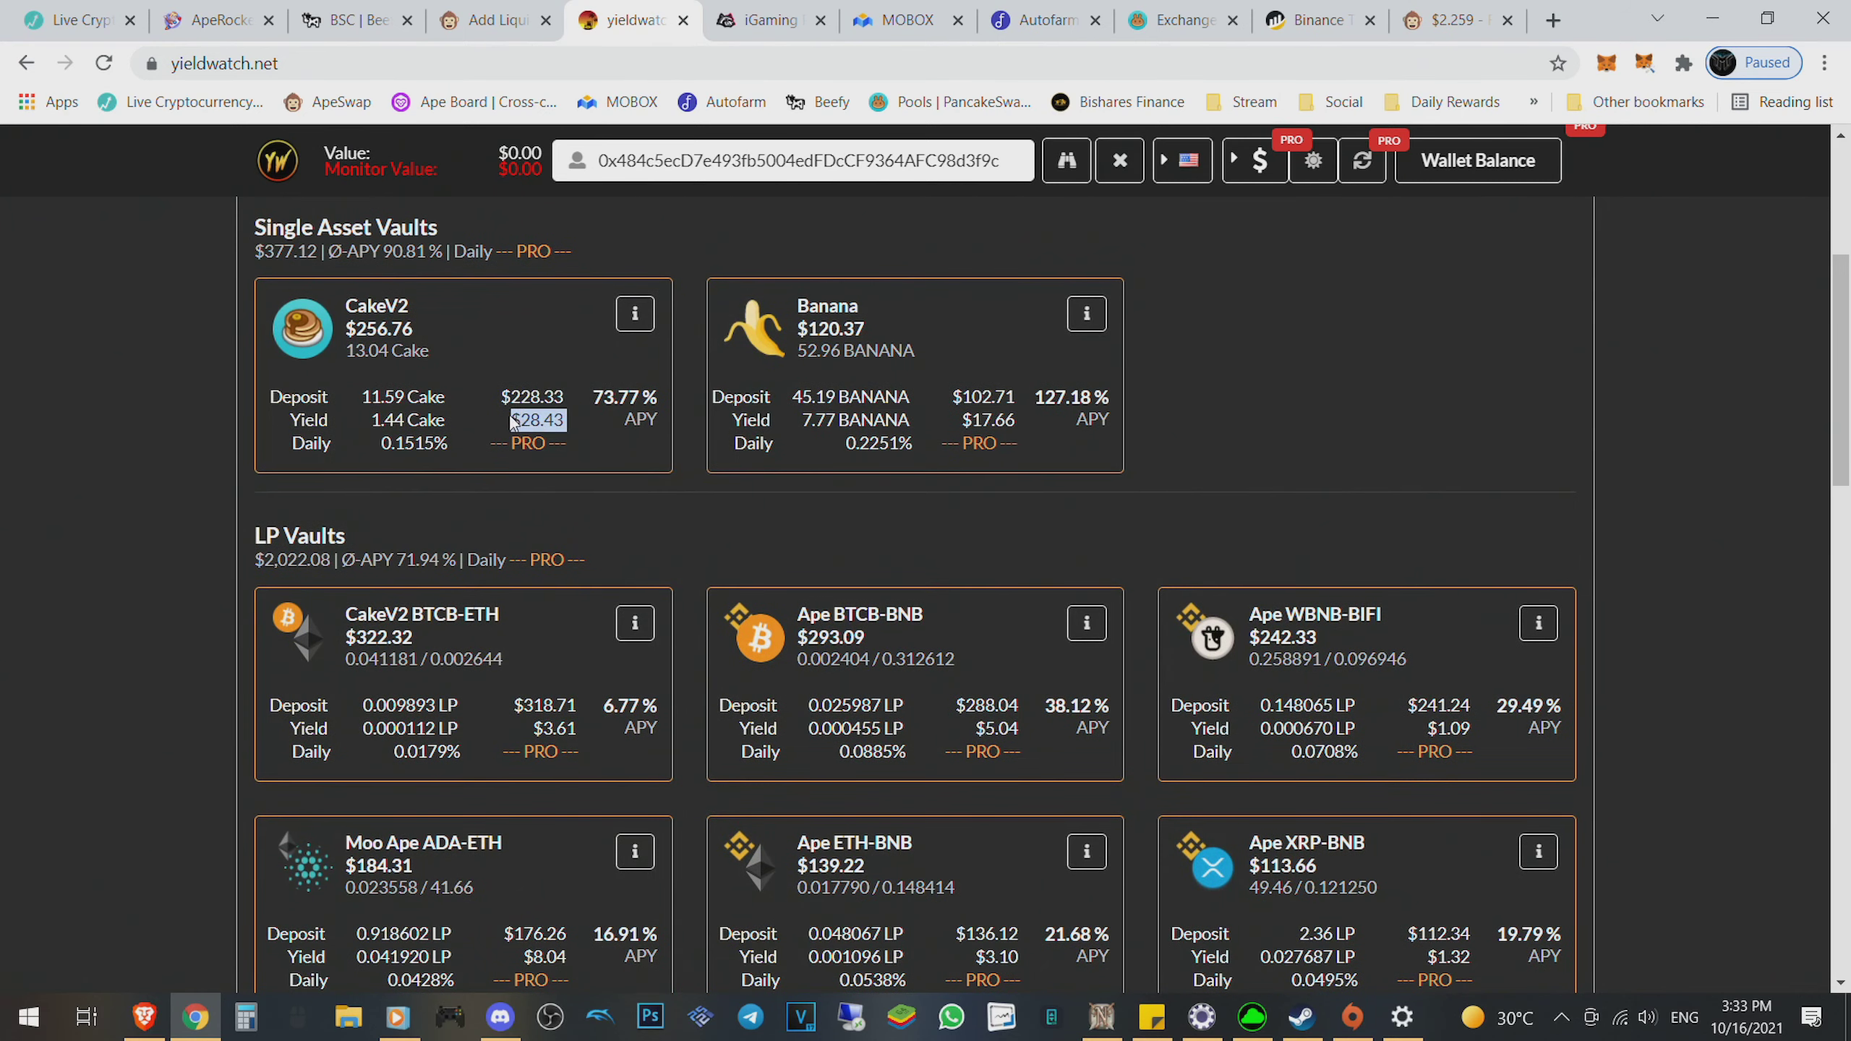
pyautogui.click(593, 452)
# Step: Highlight the $101.99 Total Yield in the portfolio header
pyautogui.scroll(6, 874, 452)
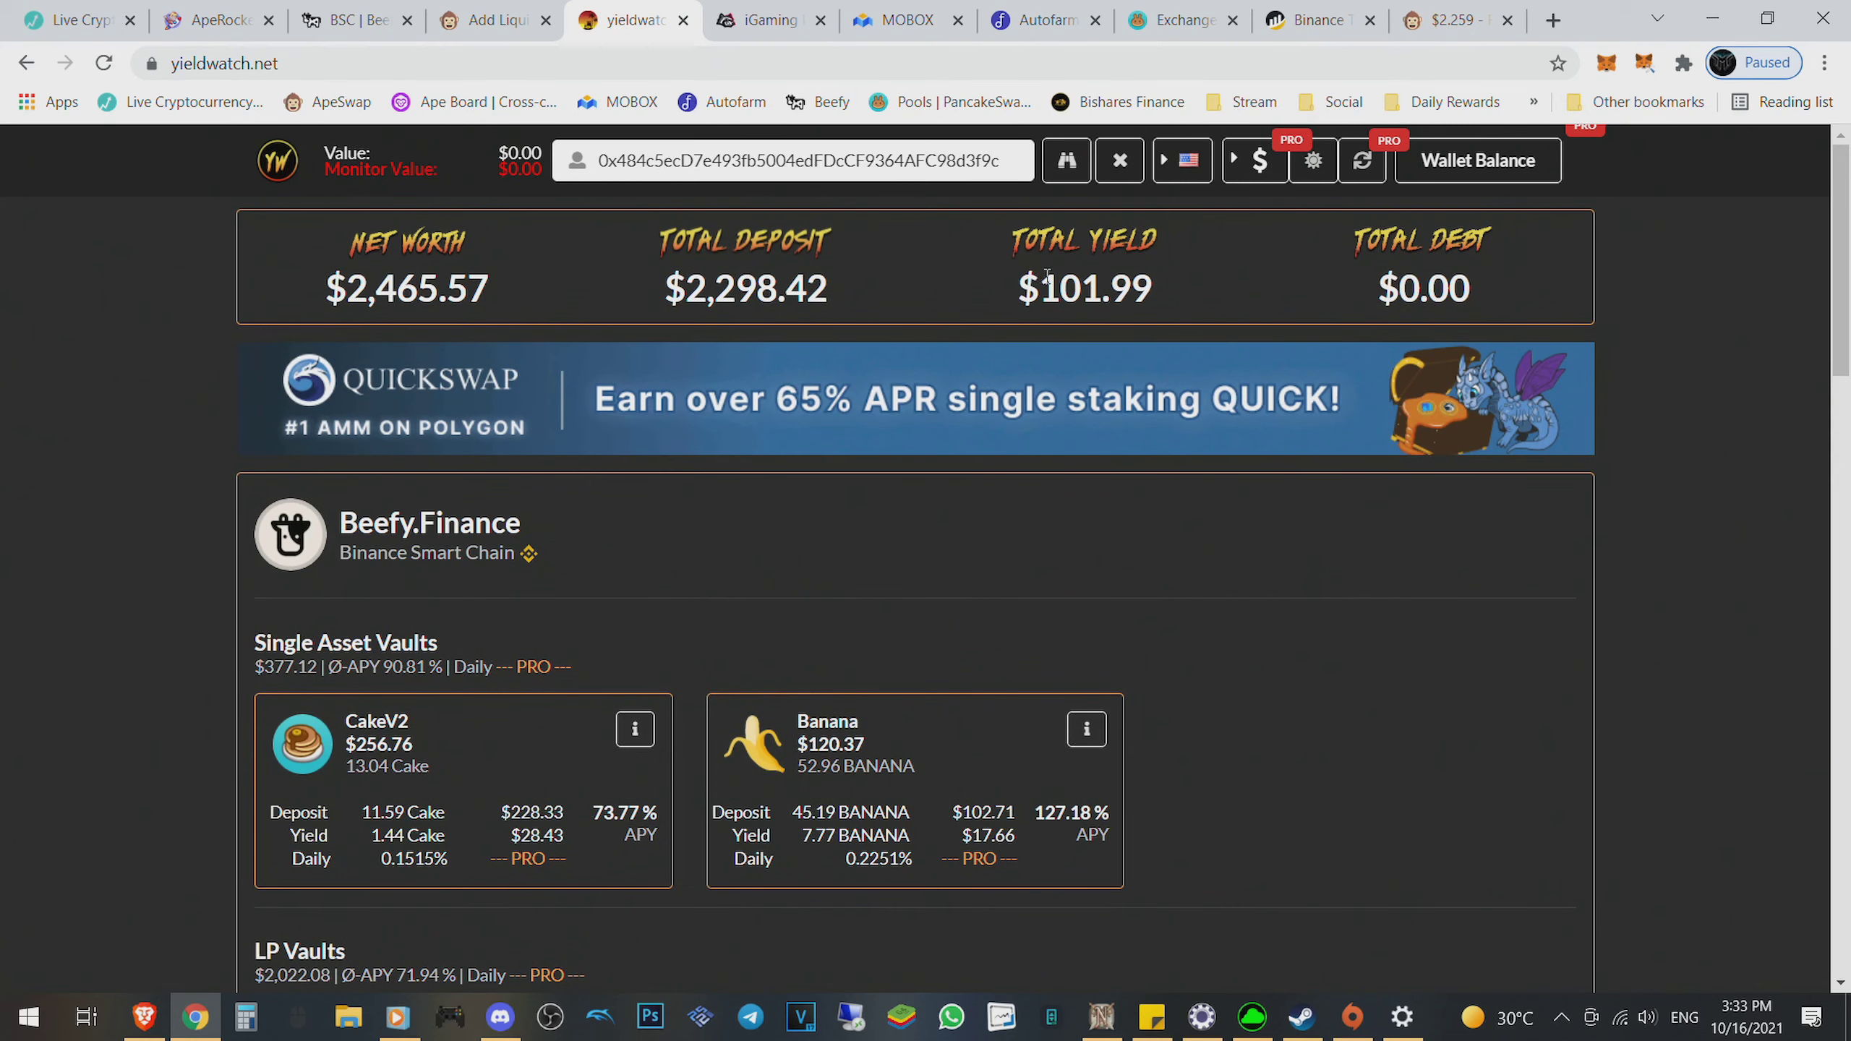
pyautogui.moveTo(1047, 276)
pyautogui.mouseDown()
pyautogui.moveTo(1161, 284)
pyautogui.moveTo(1019, 288)
pyautogui.mouseUp()
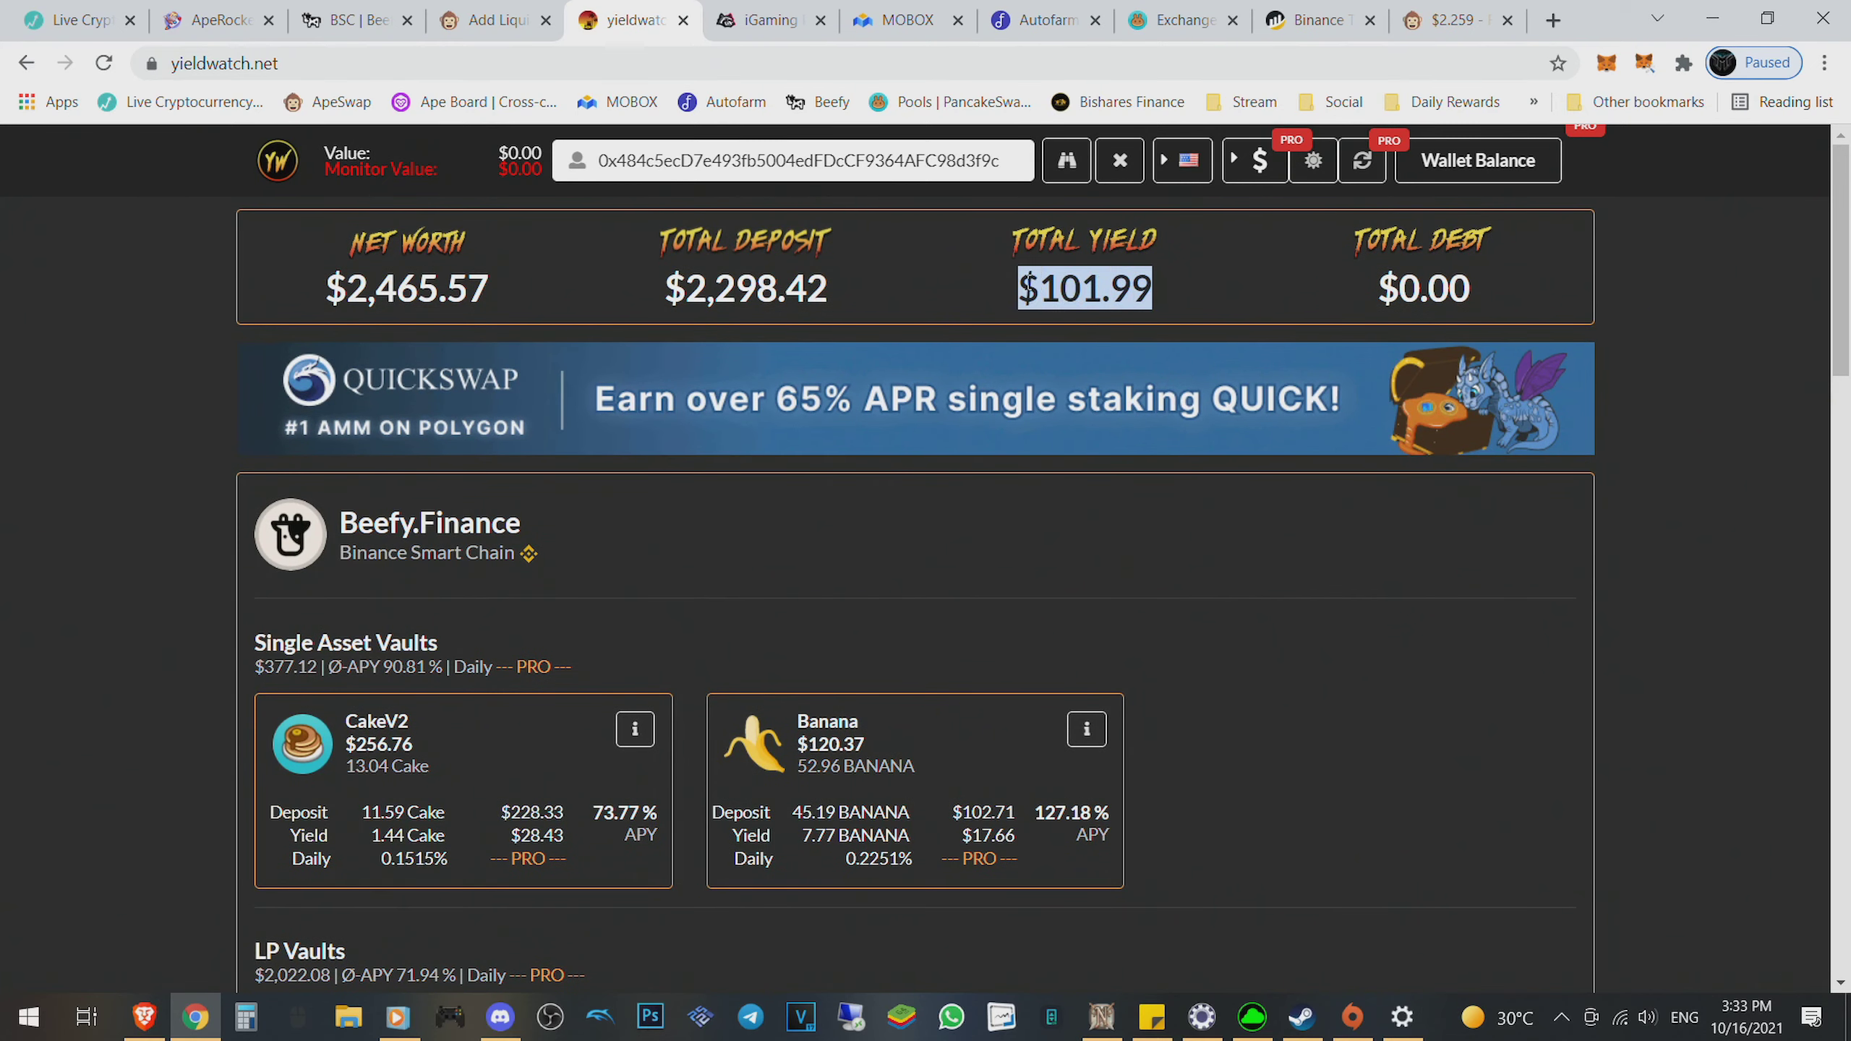
pyautogui.click(1207, 302)
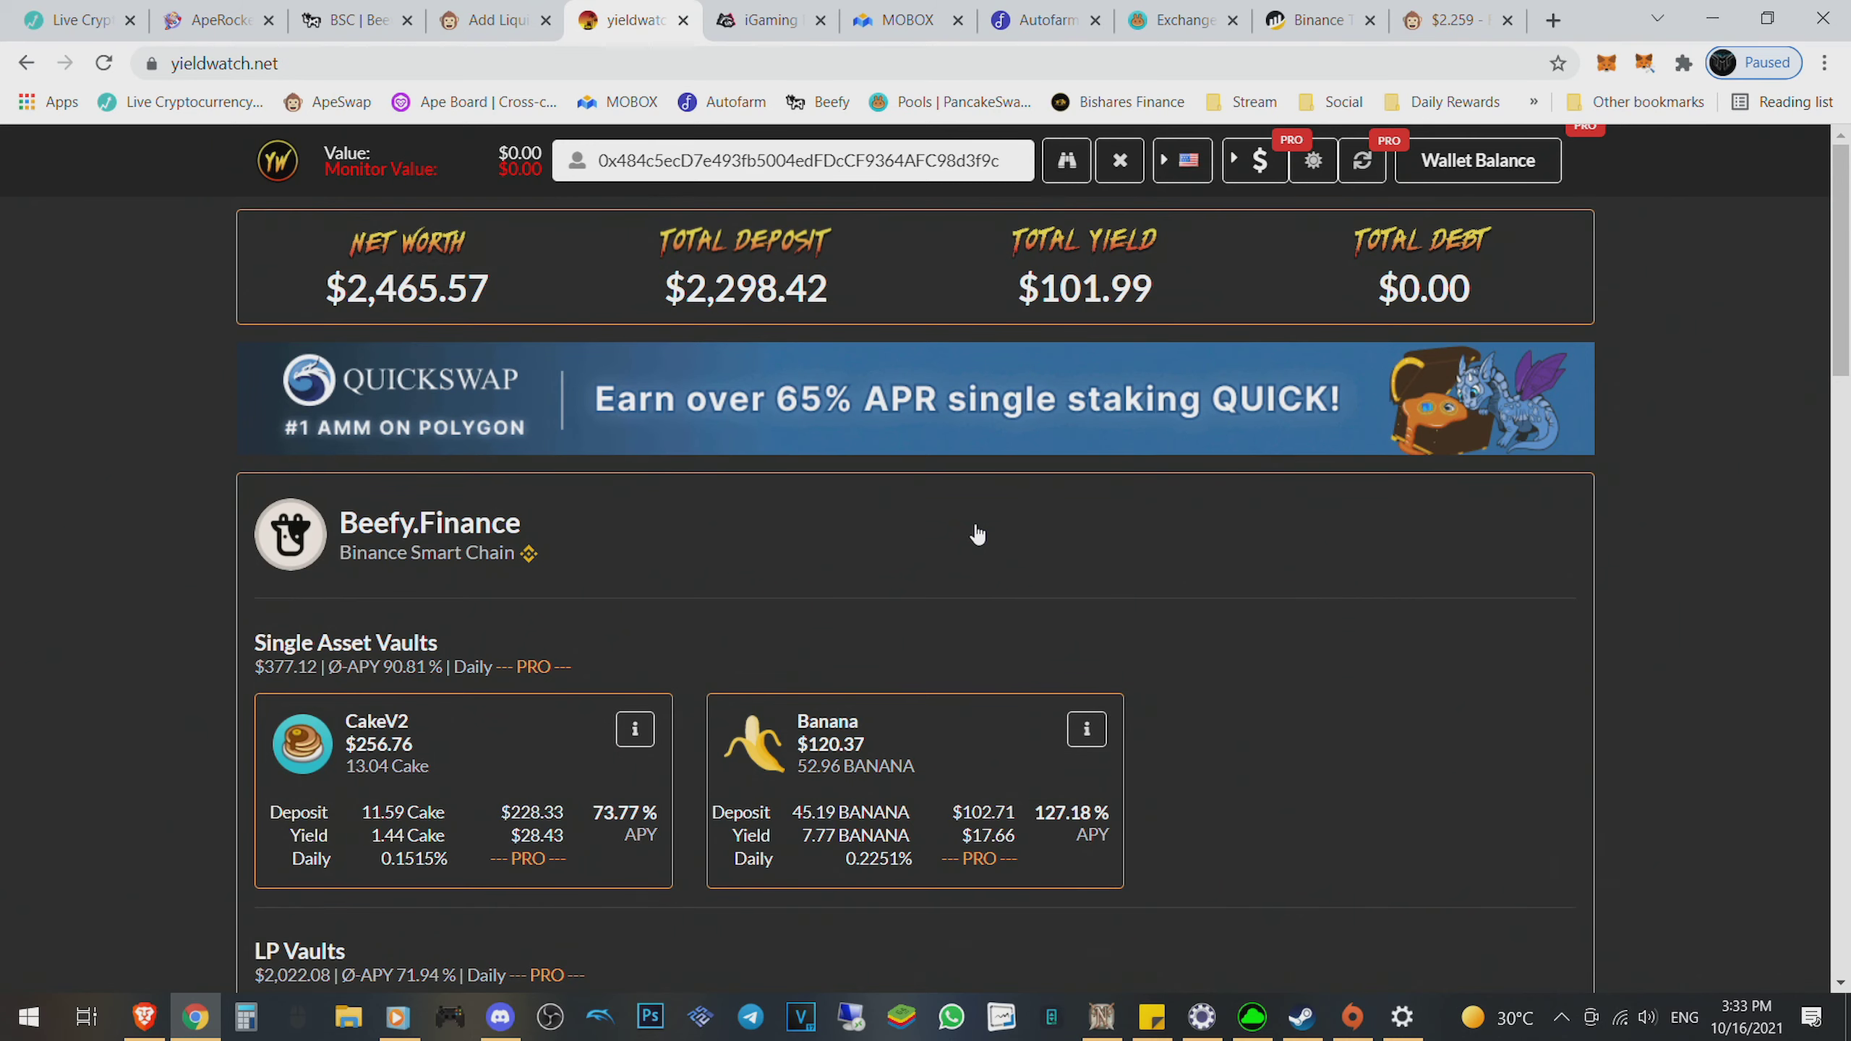
pyautogui.scroll(-5, 978, 534)
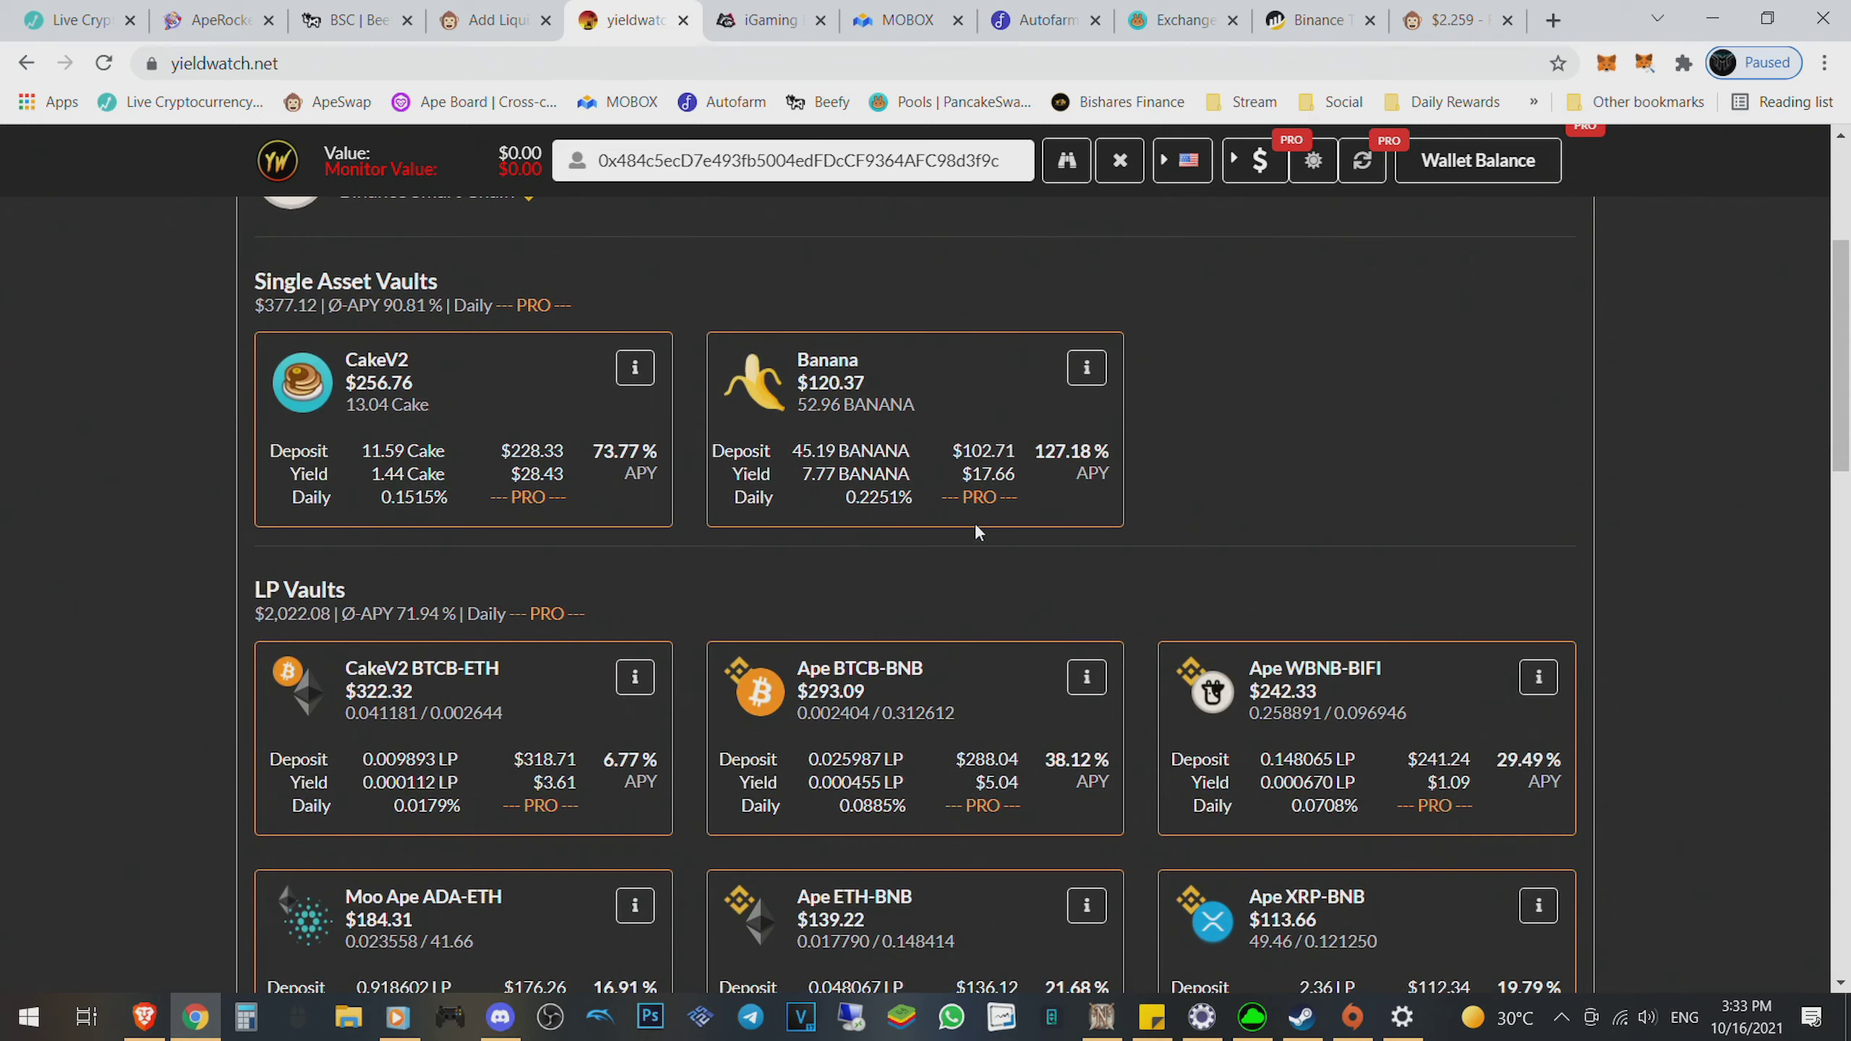
pyautogui.scroll(-2, 977, 534)
pyautogui.scroll(7, 975, 522)
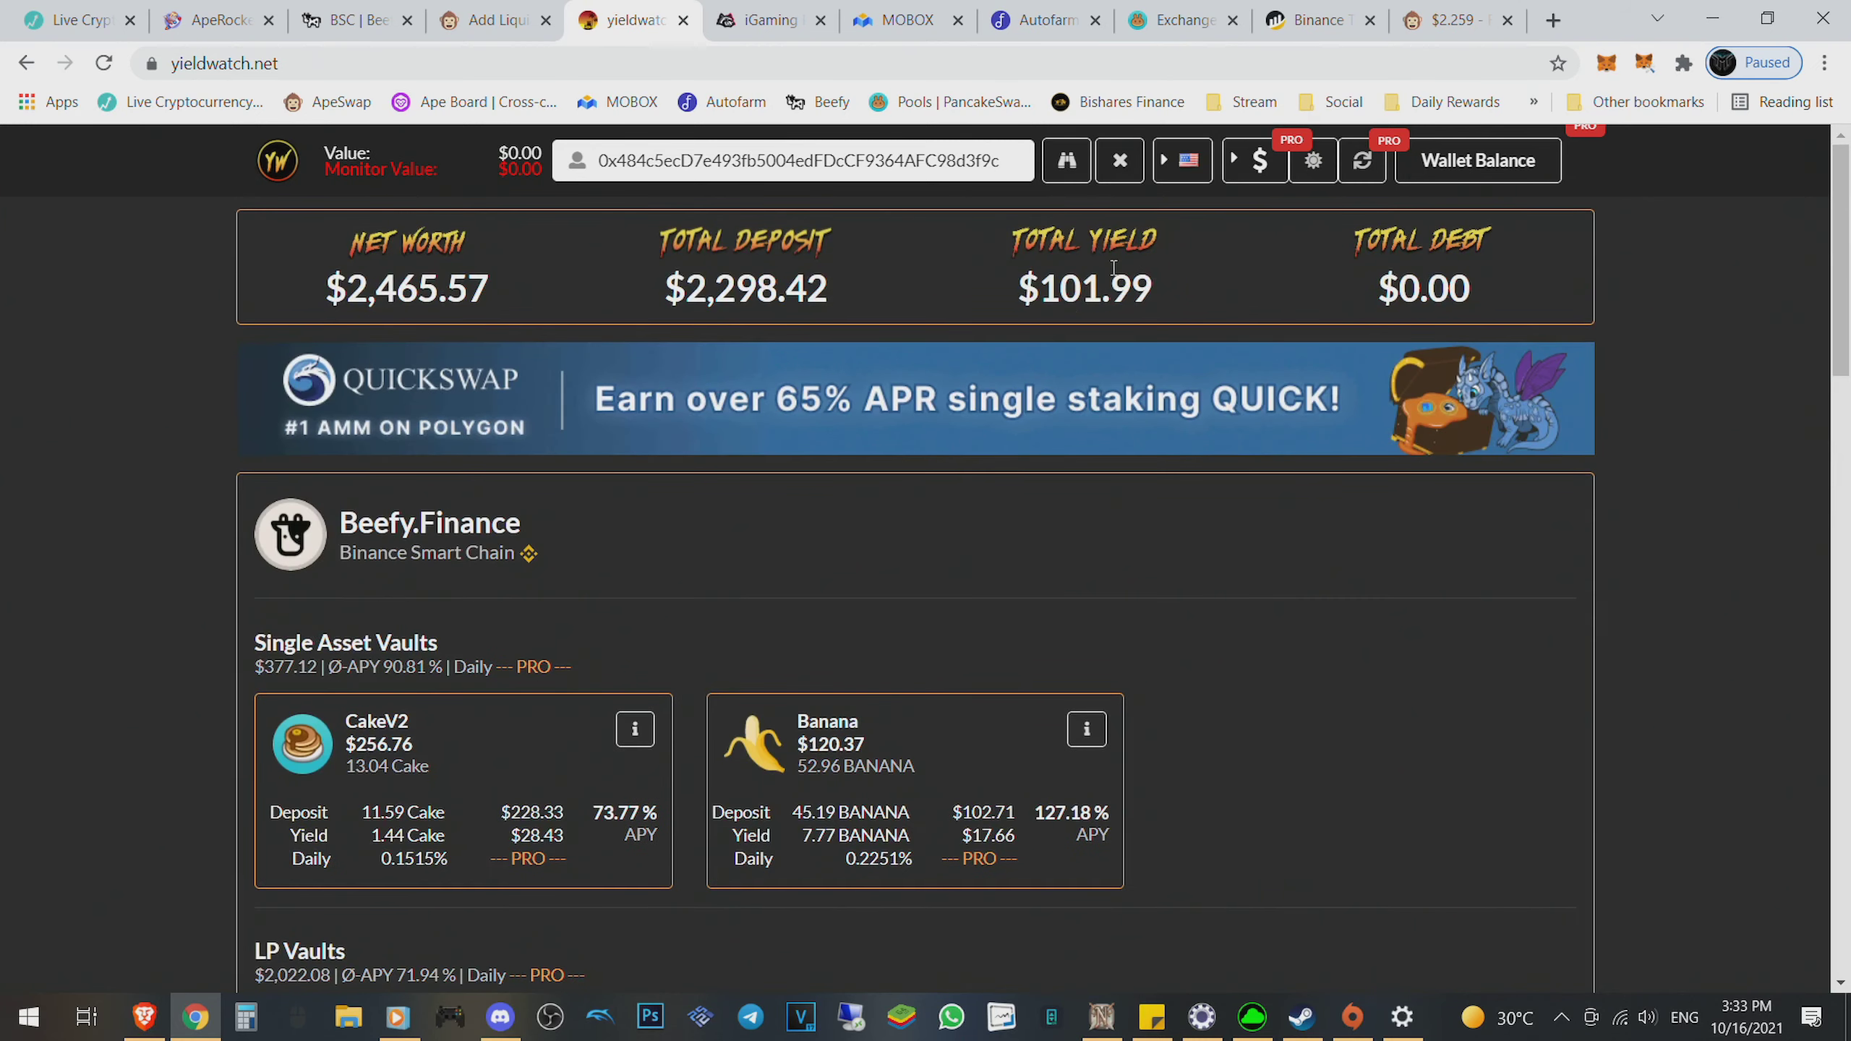
pyautogui.moveTo(1042, 281); pyautogui.dragTo(1141, 277)
pyautogui.click(1141, 276)
# Step: Highlight the BTCB-BNB and CakeV2 BTCB-ETH vault names
pyautogui.scroll(-8, 1281, 508)
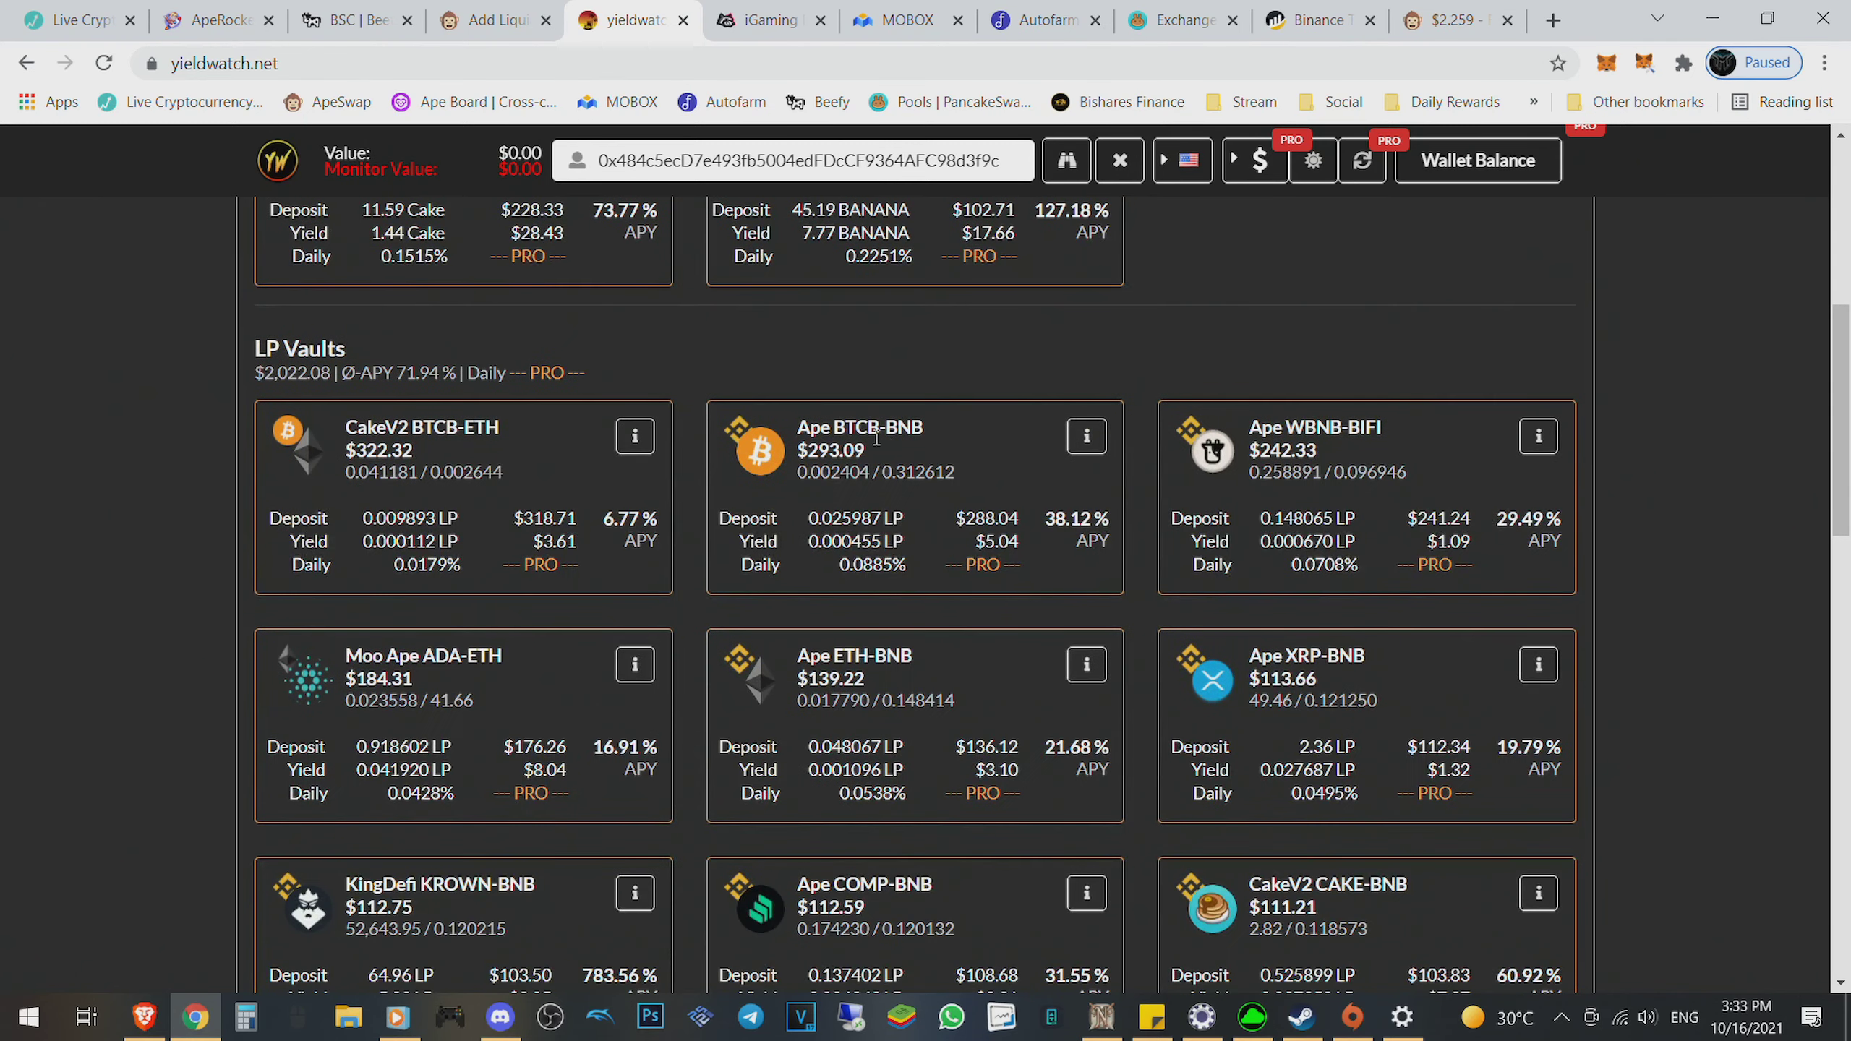
pyautogui.moveTo(834, 429); pyautogui.dragTo(923, 430)
pyautogui.click(456, 426)
pyautogui.moveTo(456, 427); pyautogui.dragTo(482, 422)
pyautogui.click(572, 416)
pyautogui.scroll(-2, 681, 474)
pyautogui.scroll(-3, 681, 474)
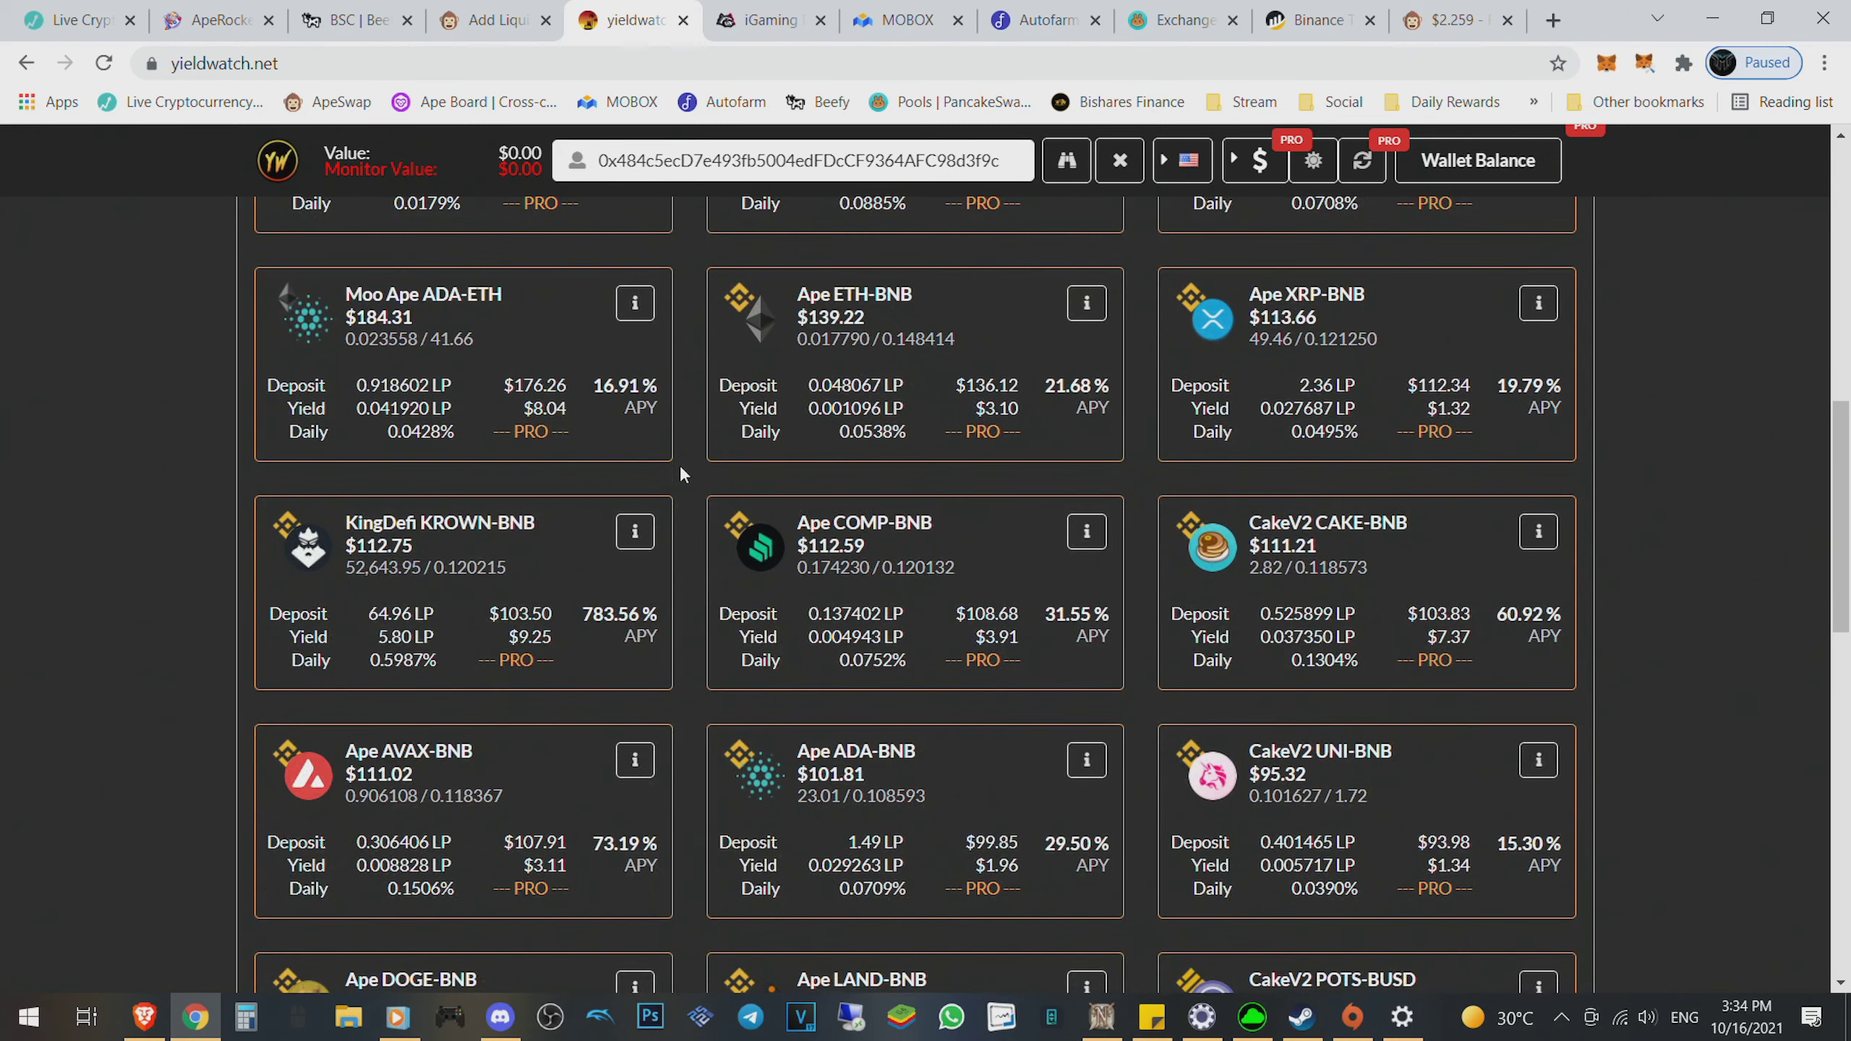
pyautogui.moveTo(382, 753); pyautogui.dragTo(474, 755)
pyautogui.click(486, 765)
pyautogui.scroll(-5, 677, 620)
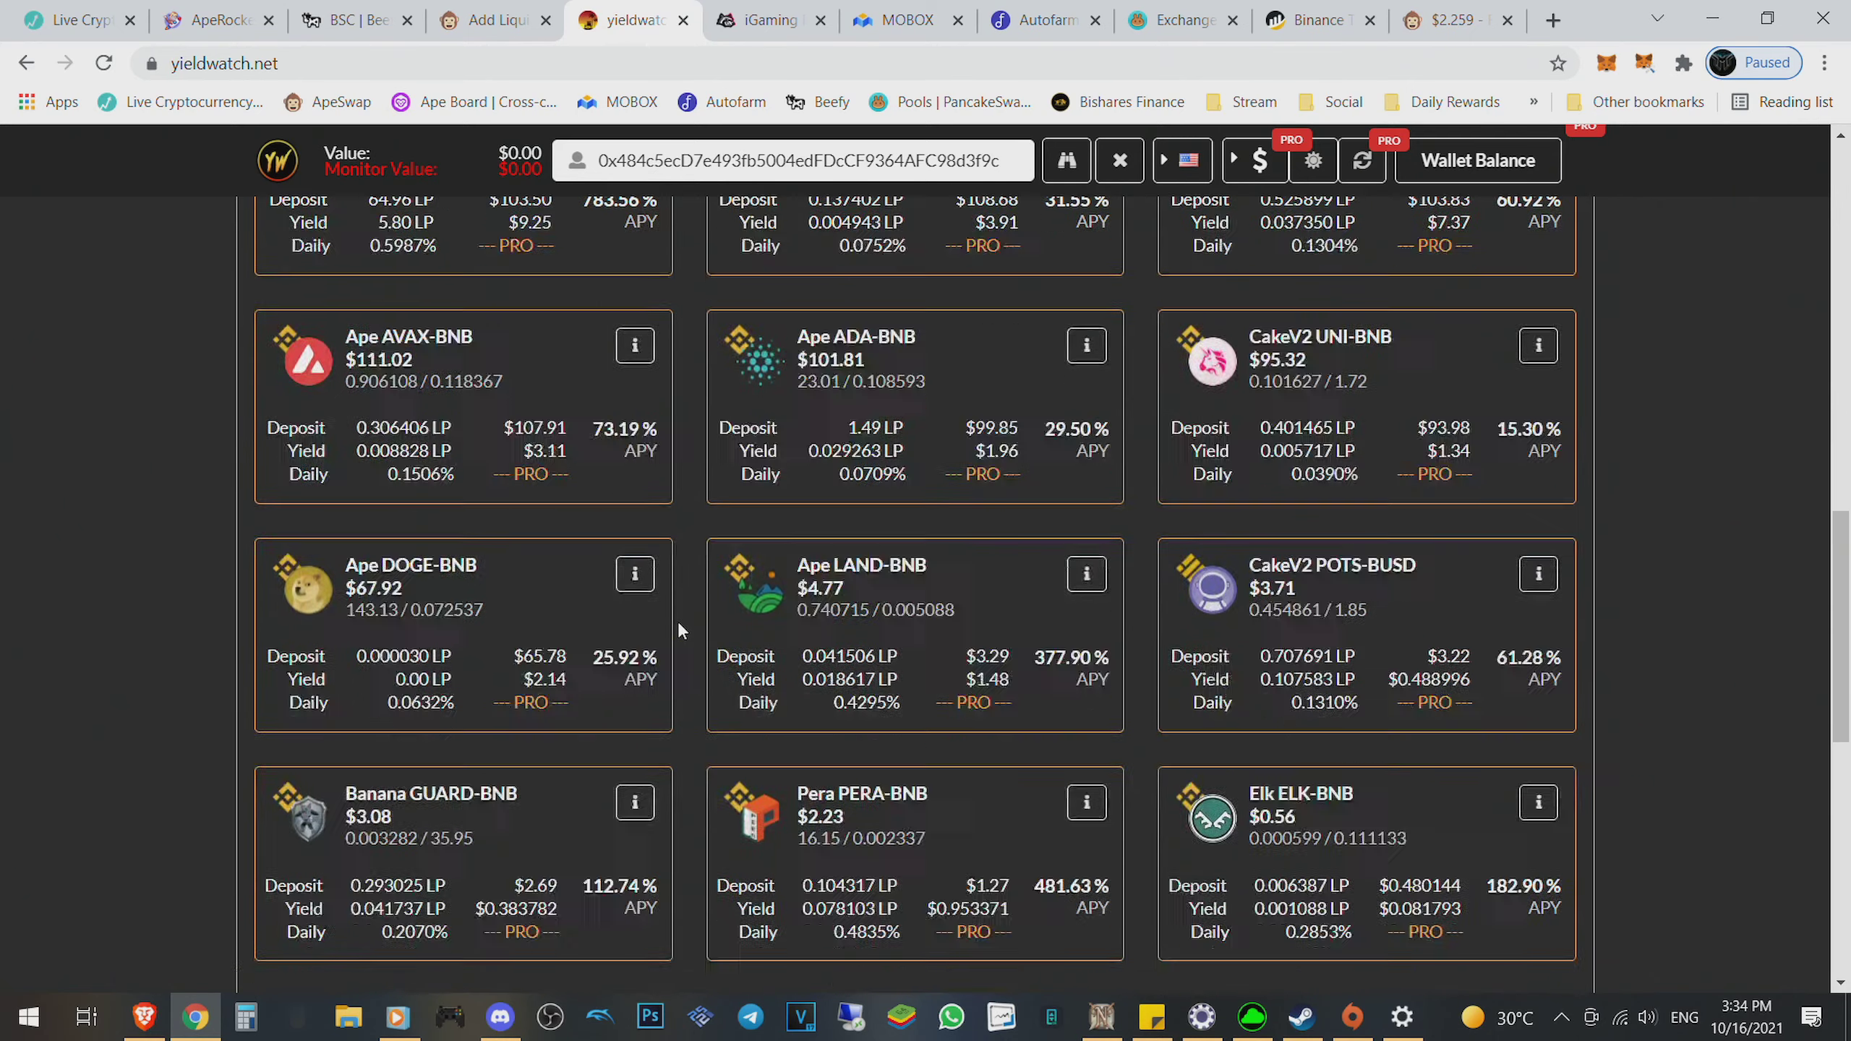
pyautogui.scroll(-2, 677, 620)
pyautogui.scroll(9, 677, 620)
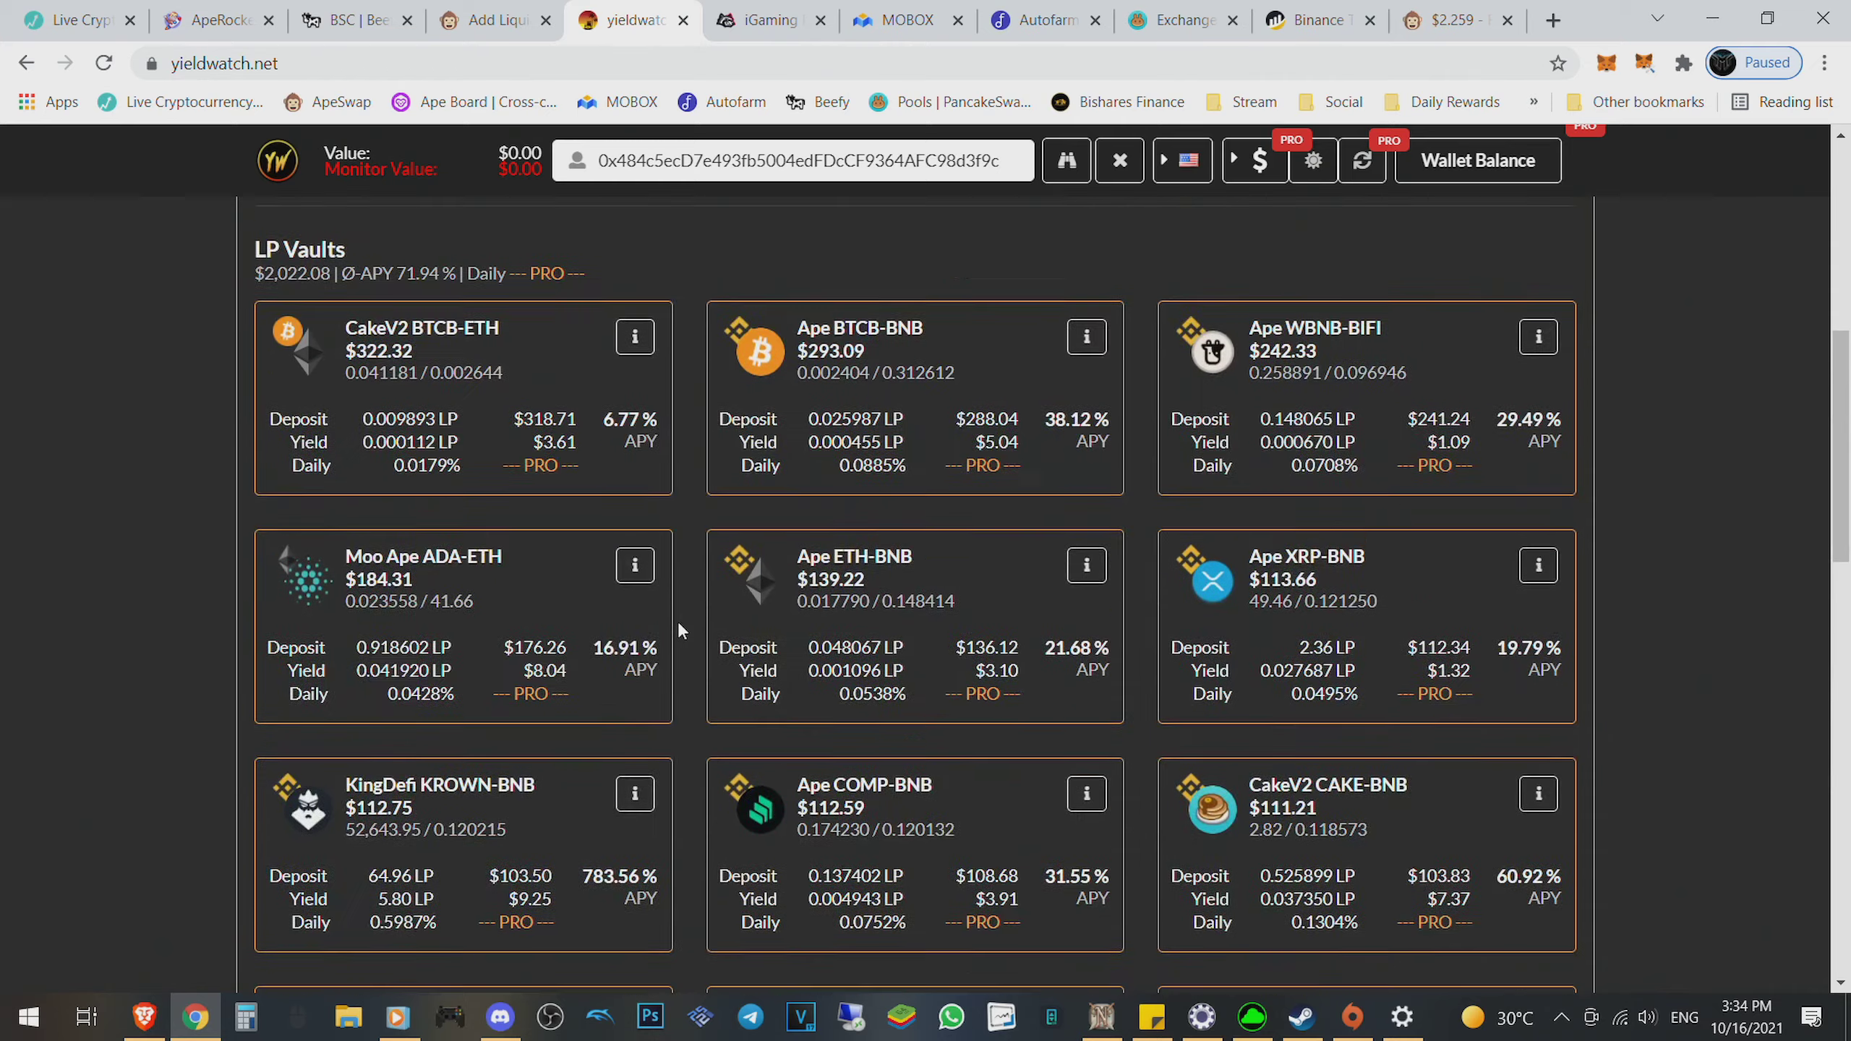
pyautogui.scroll(4, 677, 621)
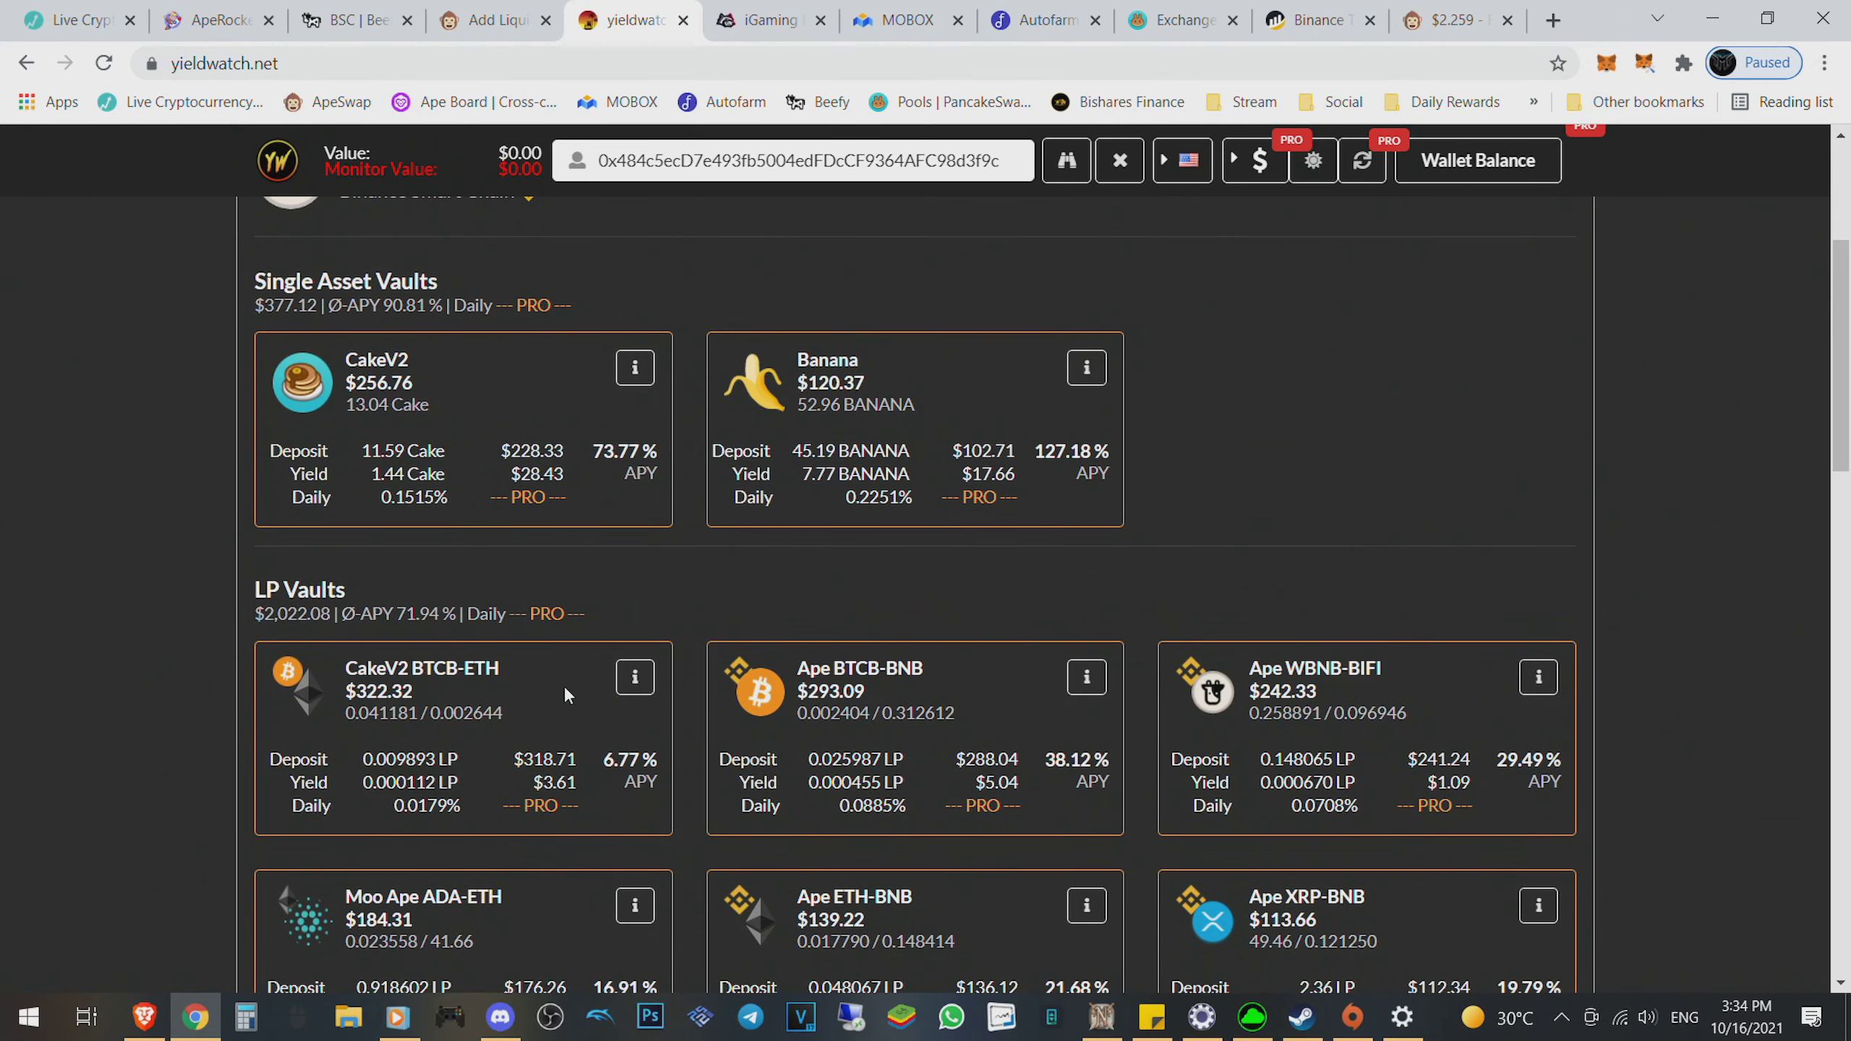
pyautogui.doubleClick(438, 673)
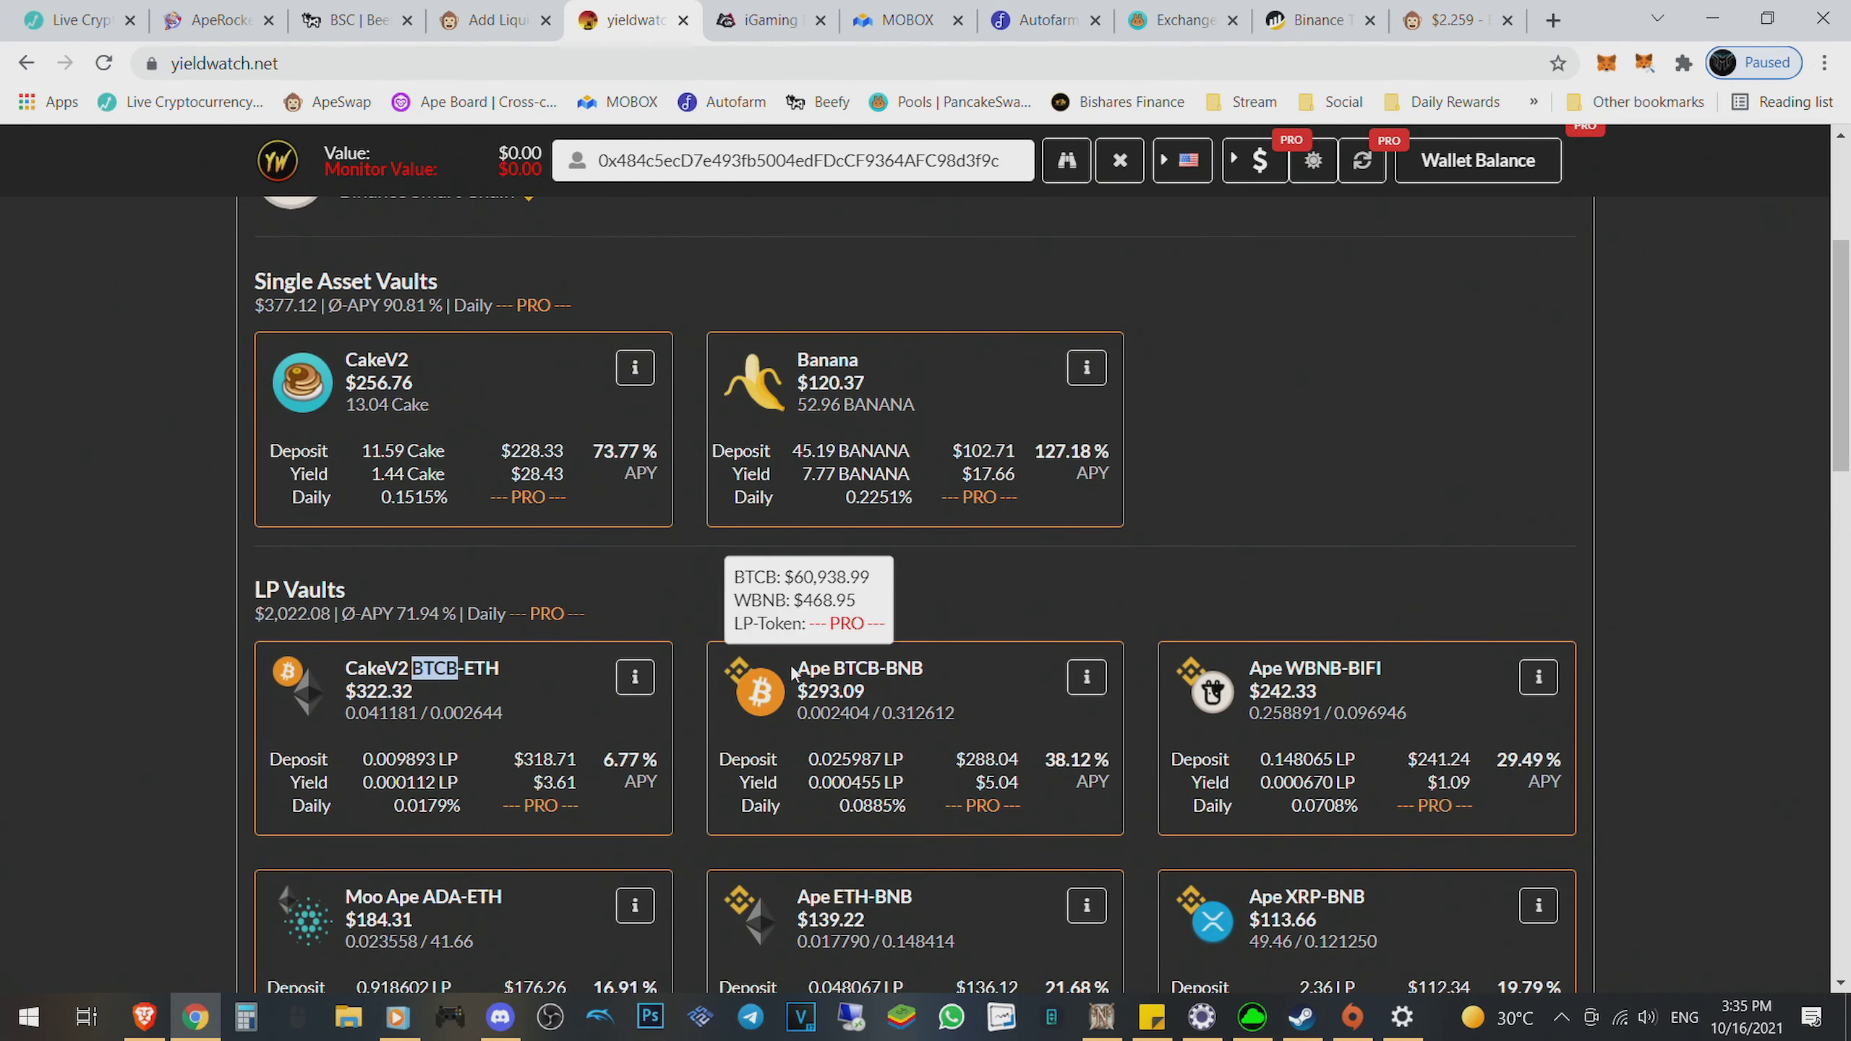
pyautogui.doubleClick(856, 669)
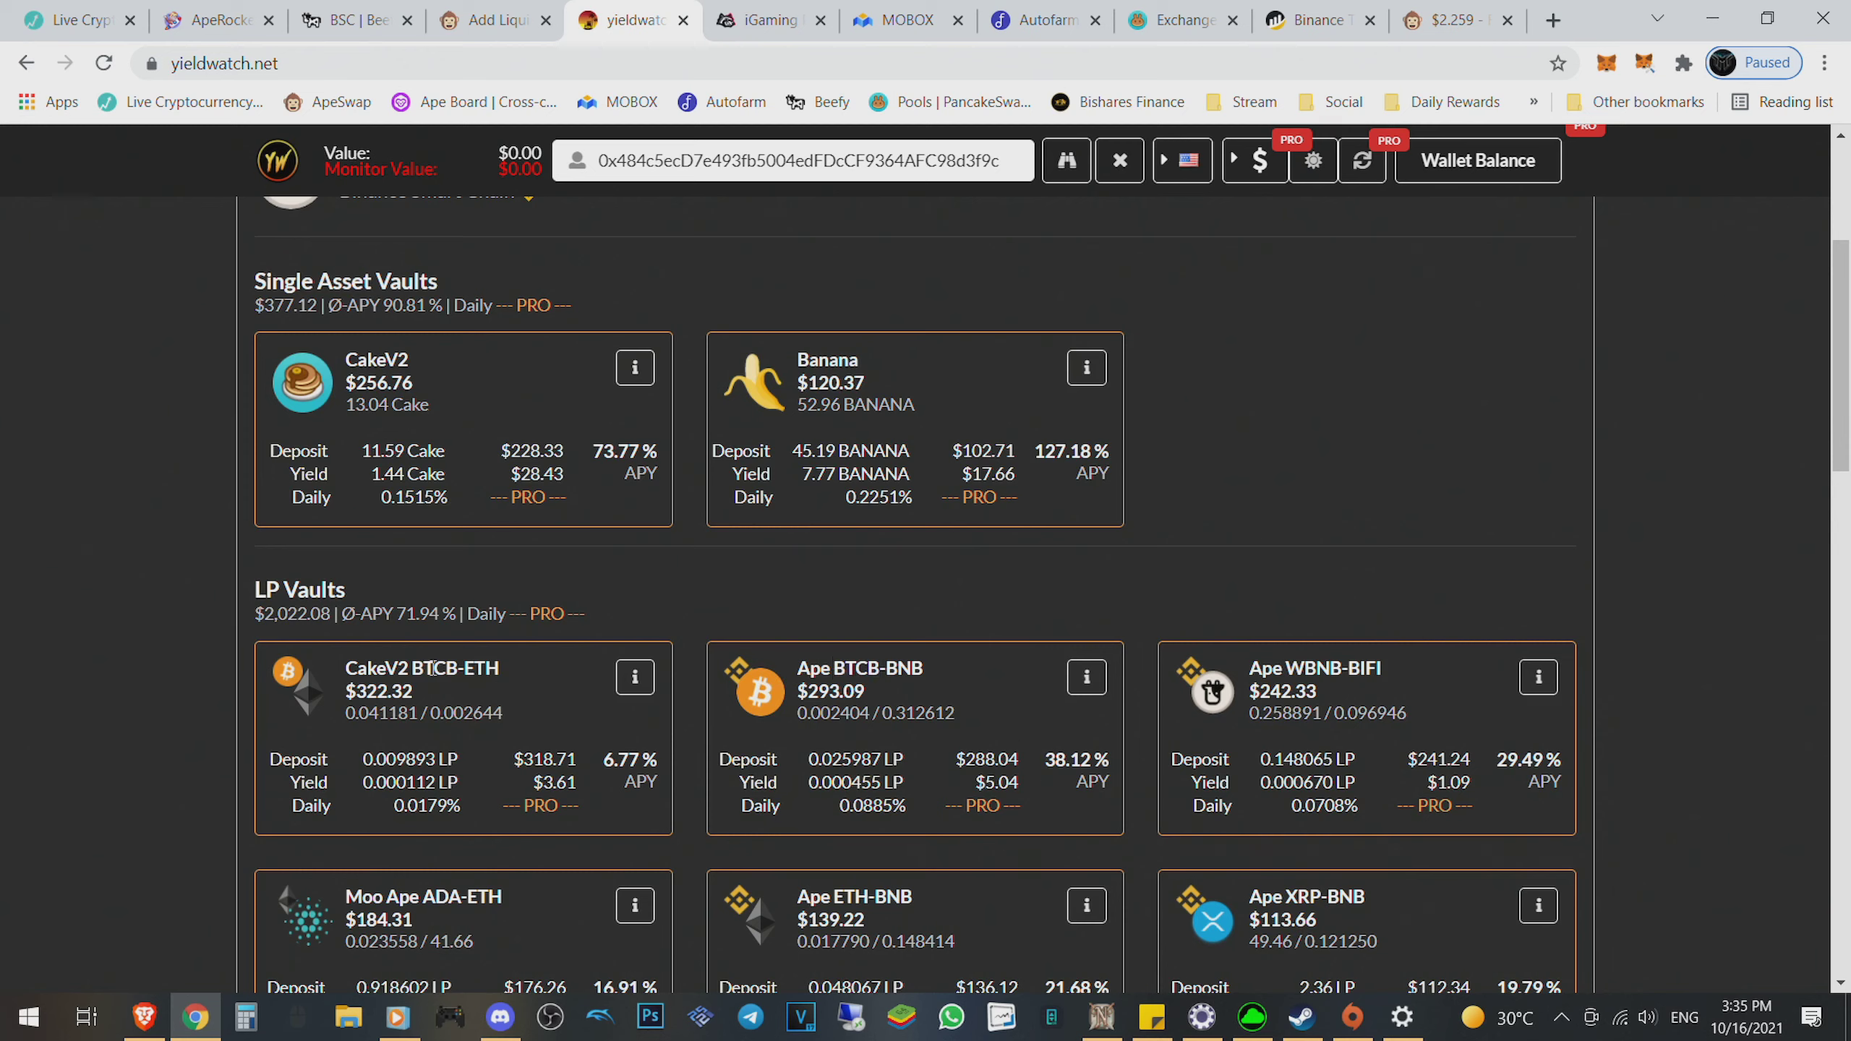
pyautogui.doubleClick(437, 669)
pyautogui.doubleClick(857, 669)
pyautogui.click(437, 686)
pyautogui.moveTo(411, 668); pyautogui.dragTo(502, 668)
pyautogui.click(866, 662)
pyautogui.moveTo(867, 662); pyautogui.dragTo(917, 663)
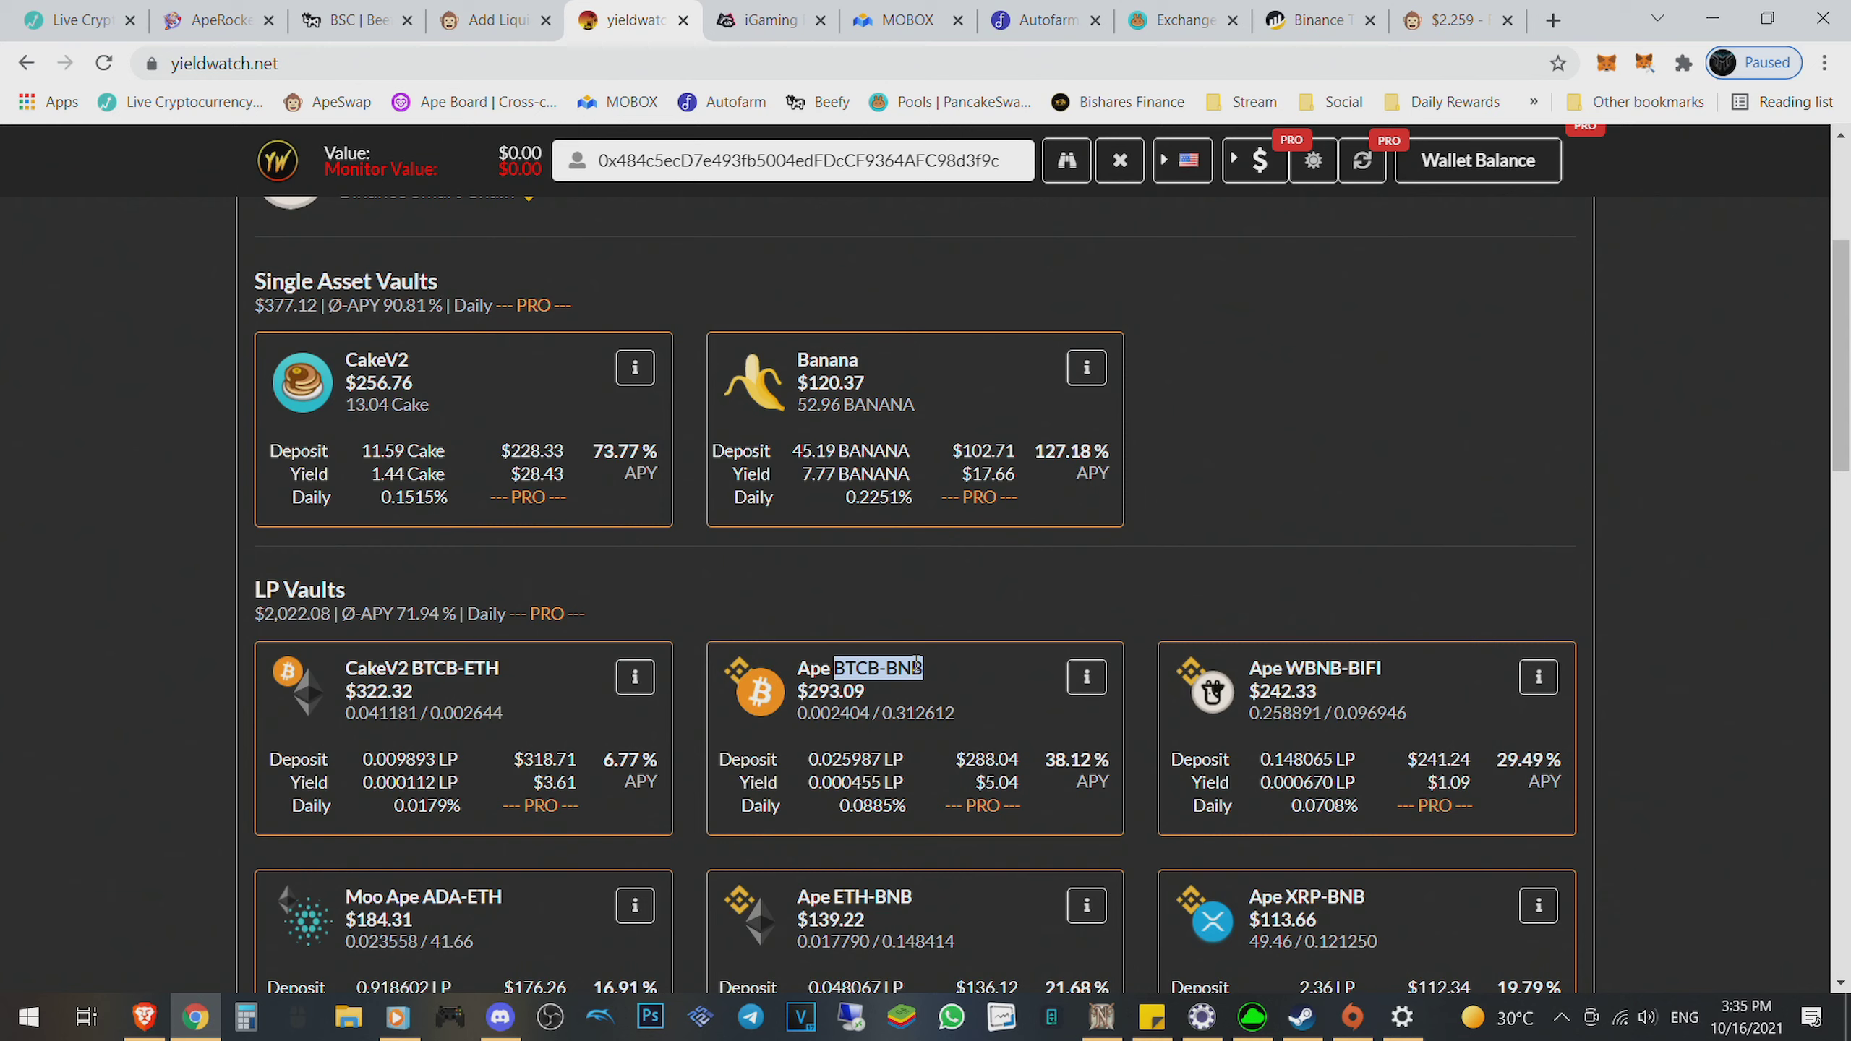
pyautogui.click(88, 20)
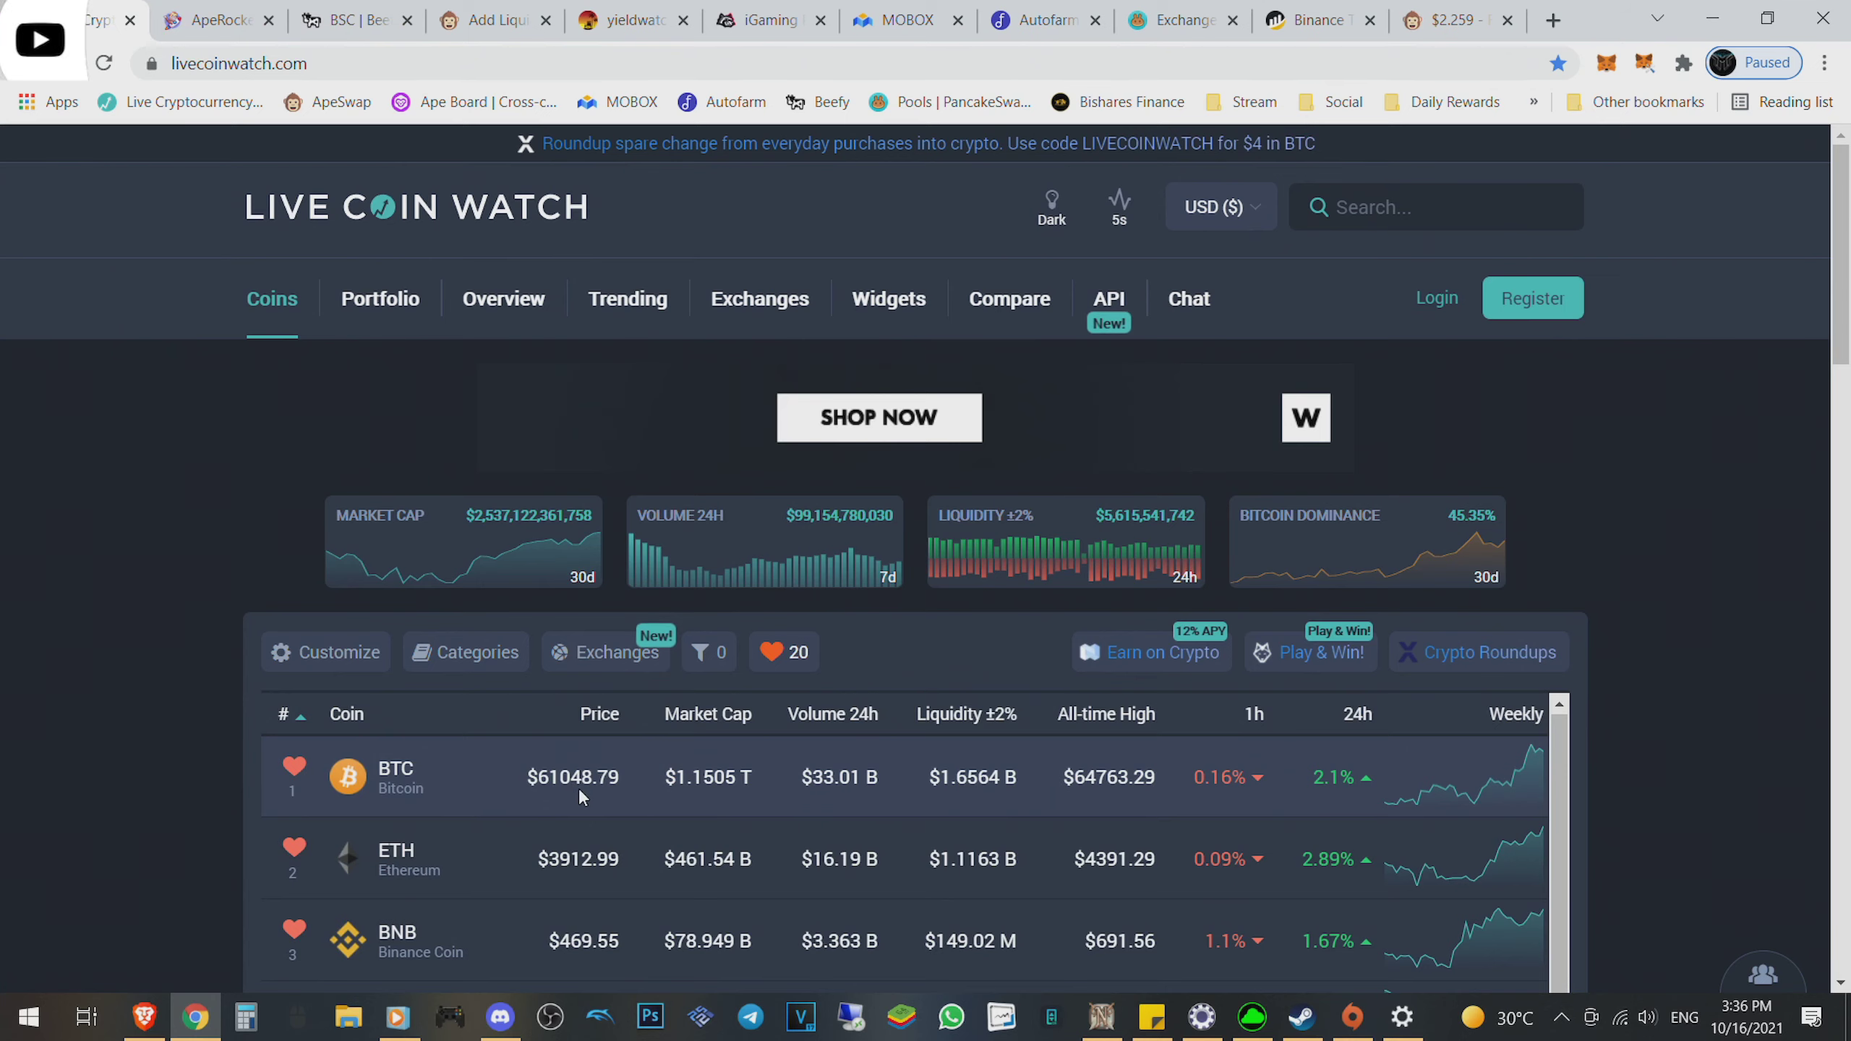
pyautogui.scroll(-1, 578, 788)
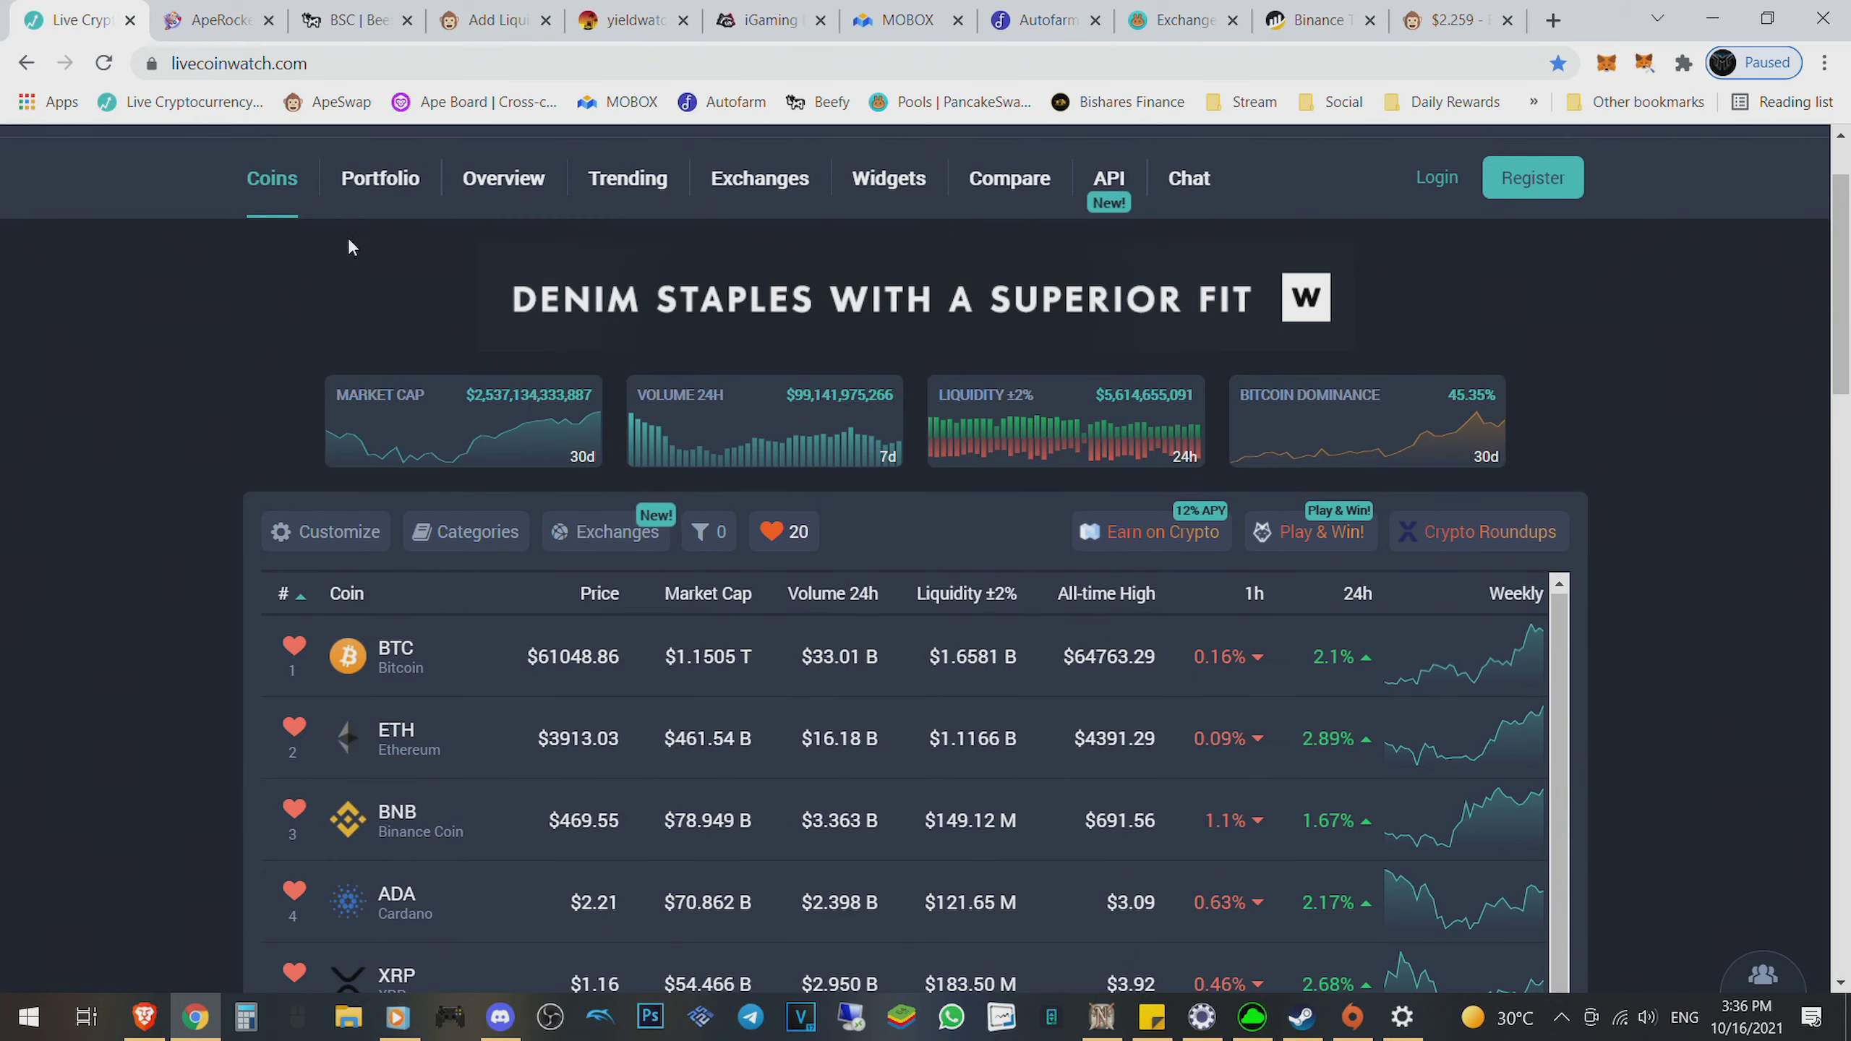
pyautogui.click(502, 17)
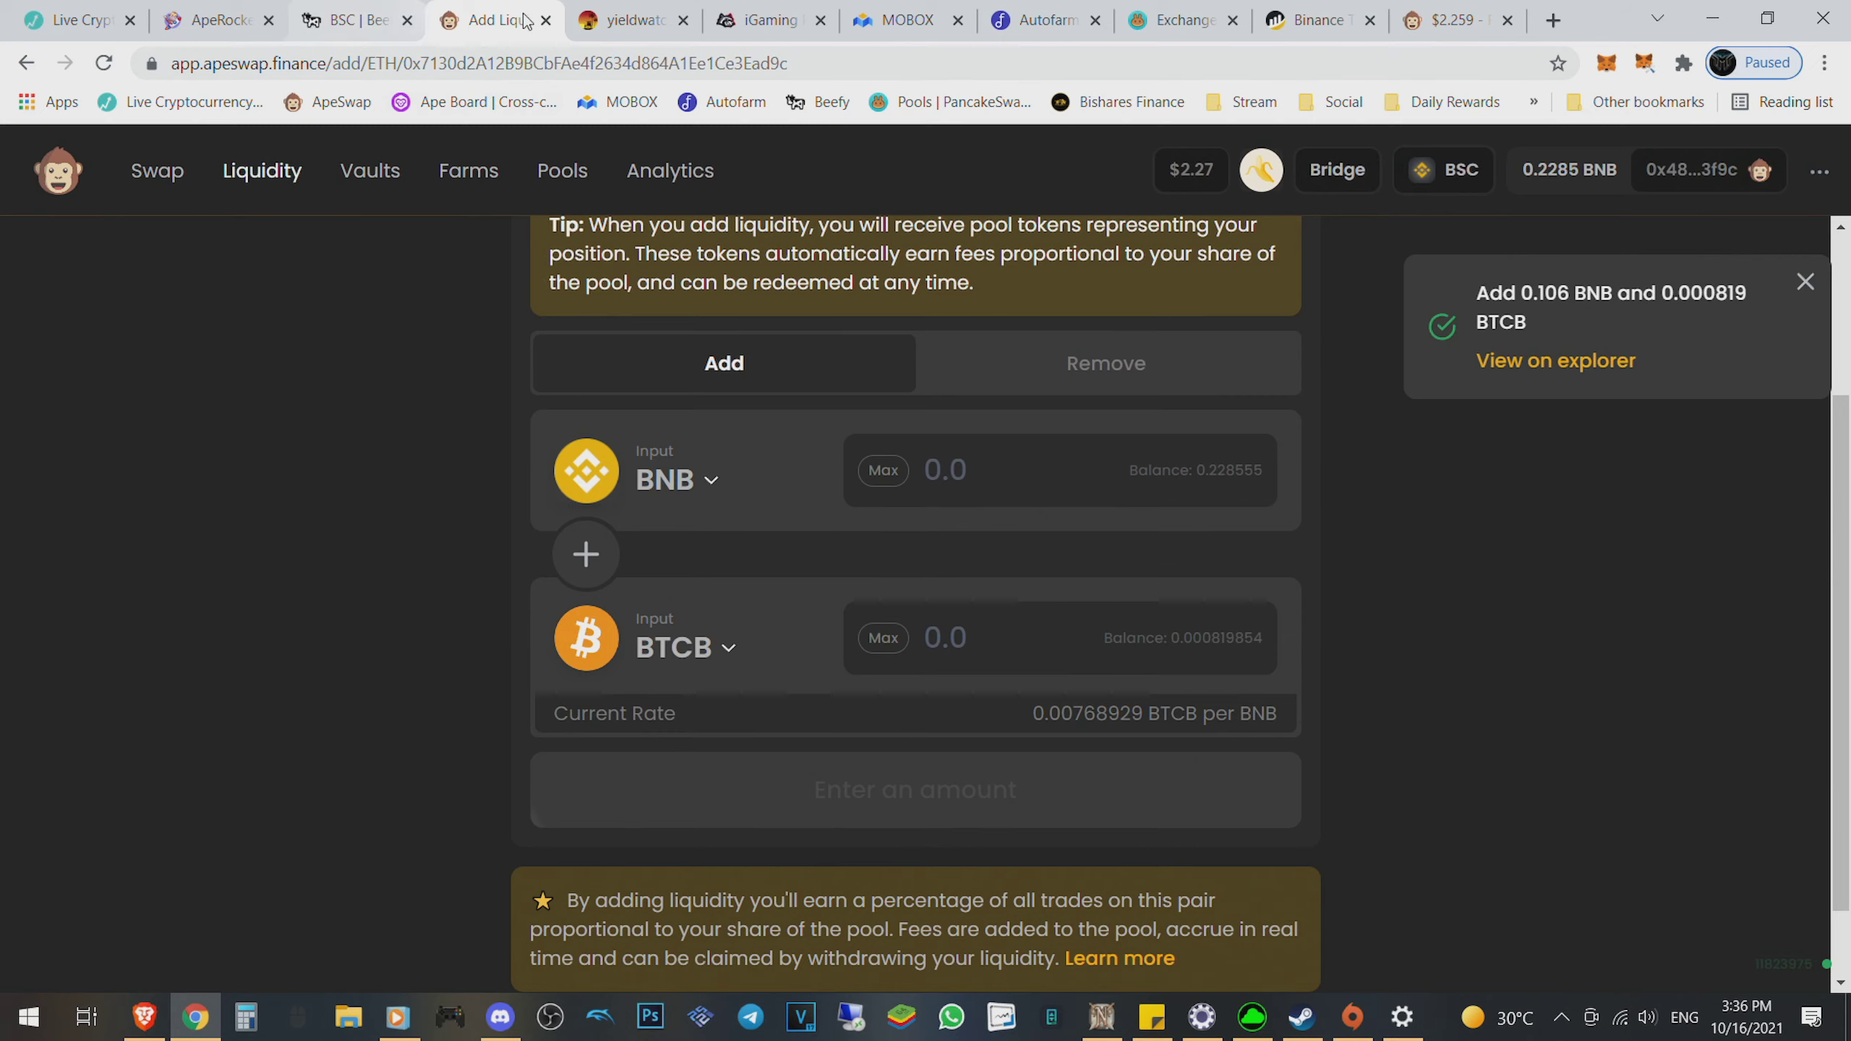
pyautogui.click(627, 19)
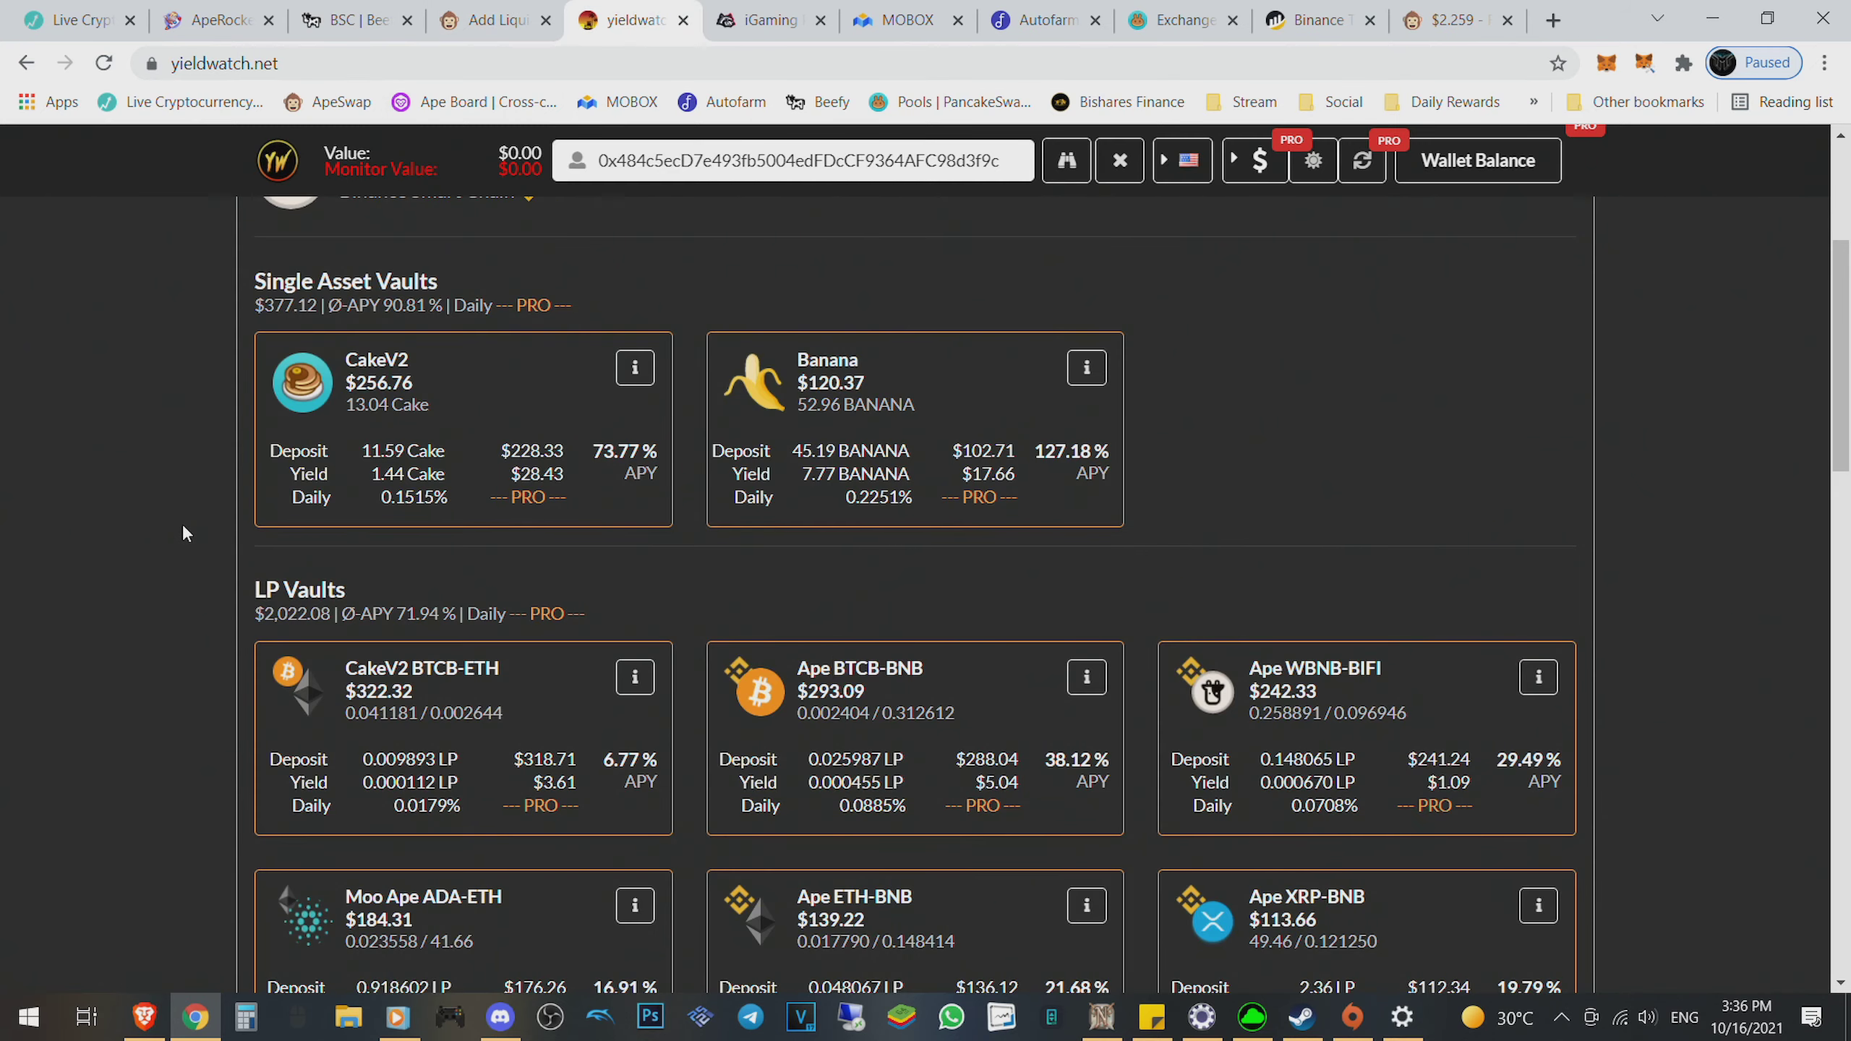
pyautogui.scroll(3, 183, 524)
pyautogui.scroll(-2, 182, 524)
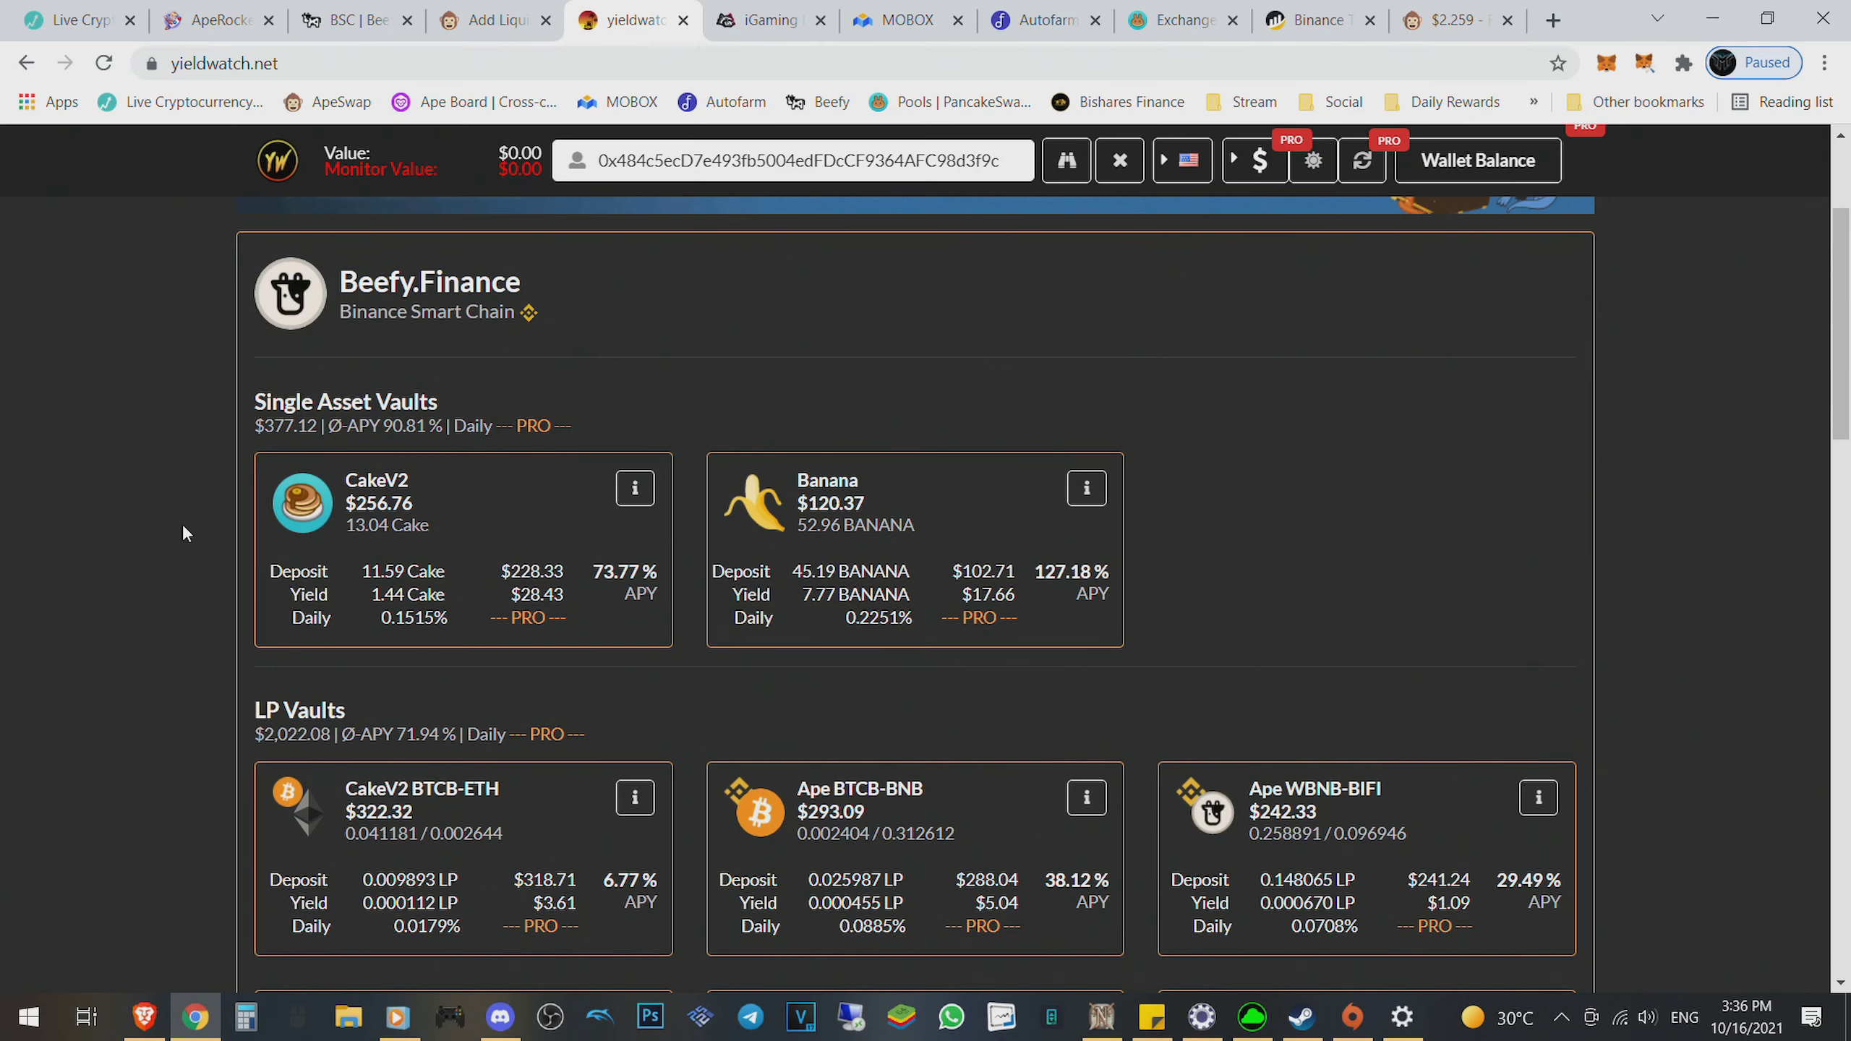
pyautogui.scroll(-2, 186, 534)
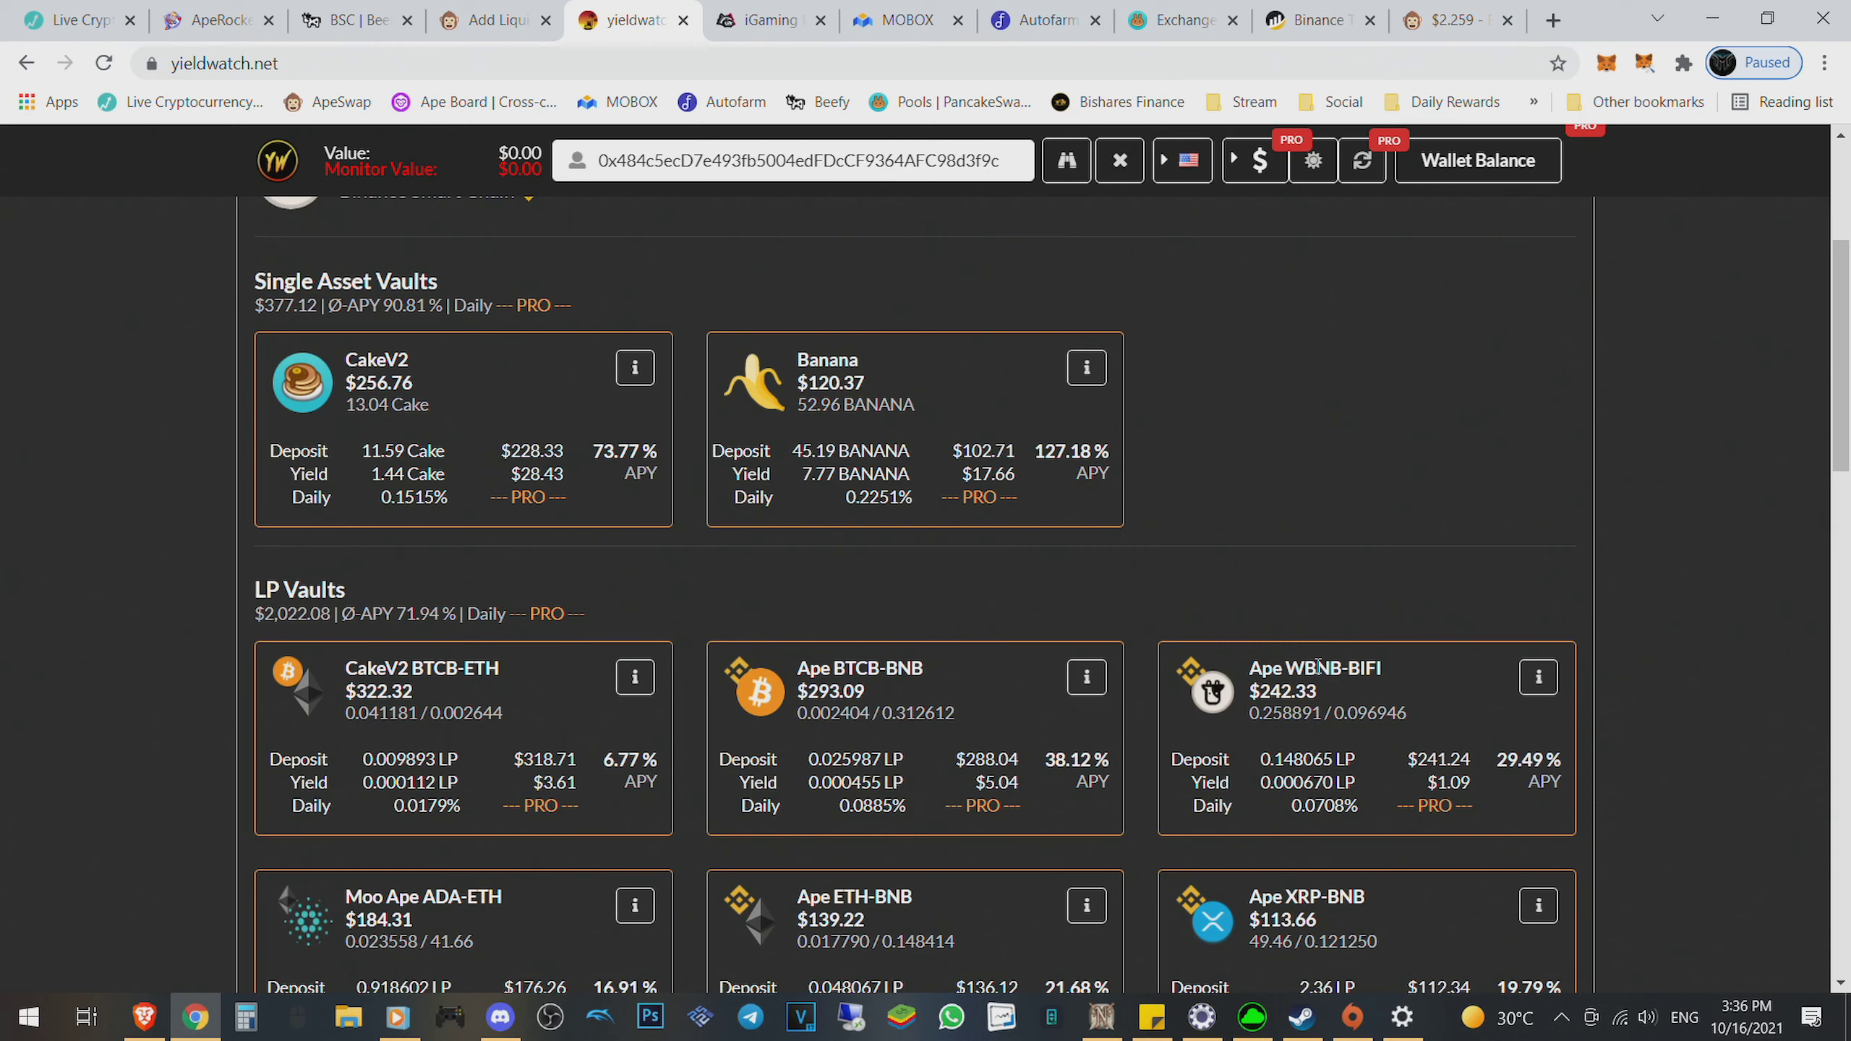
pyautogui.moveTo(1316, 668); pyautogui.dragTo(1348, 667)
pyautogui.click(1348, 667)
pyautogui.doubleClick(384, 358)
pyautogui.moveTo(1379, 667)
pyautogui.mouseDown()
pyautogui.moveTo(1325, 666)
pyautogui.moveTo(1330, 705)
pyautogui.mouseUp()
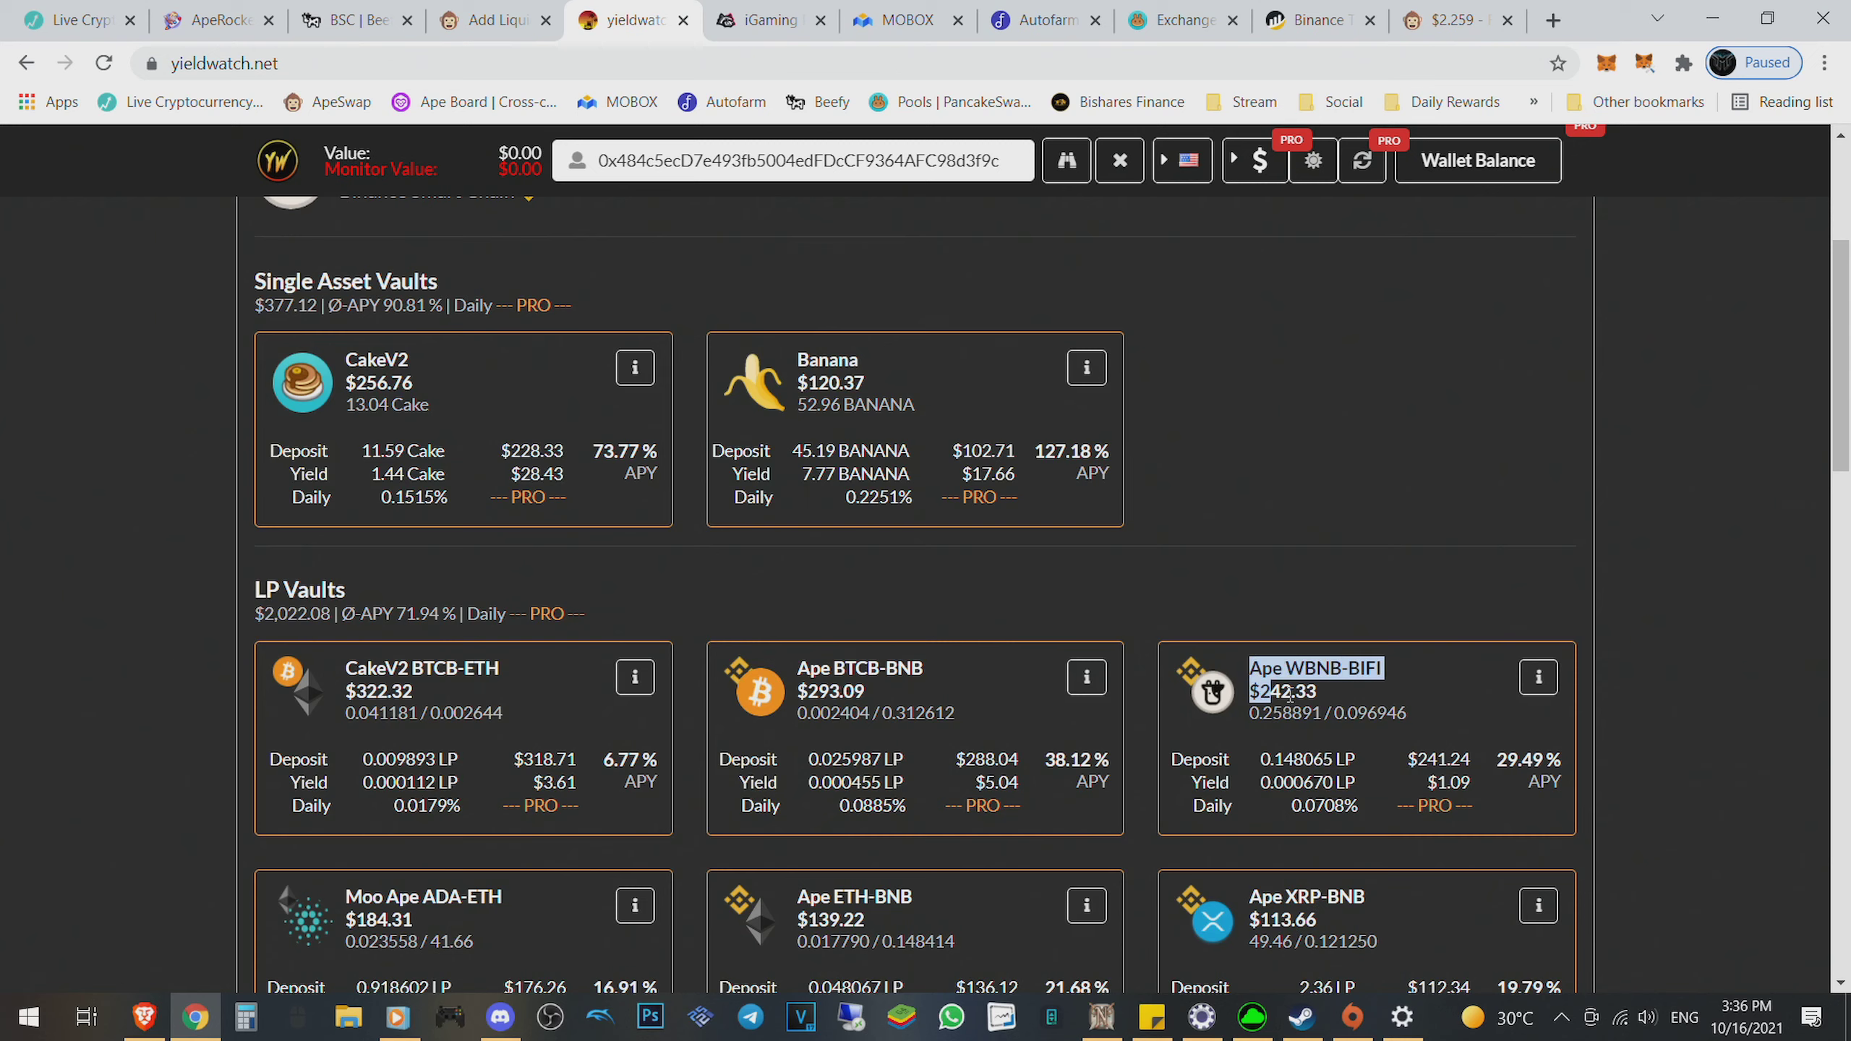
pyautogui.doubleClick(1298, 691)
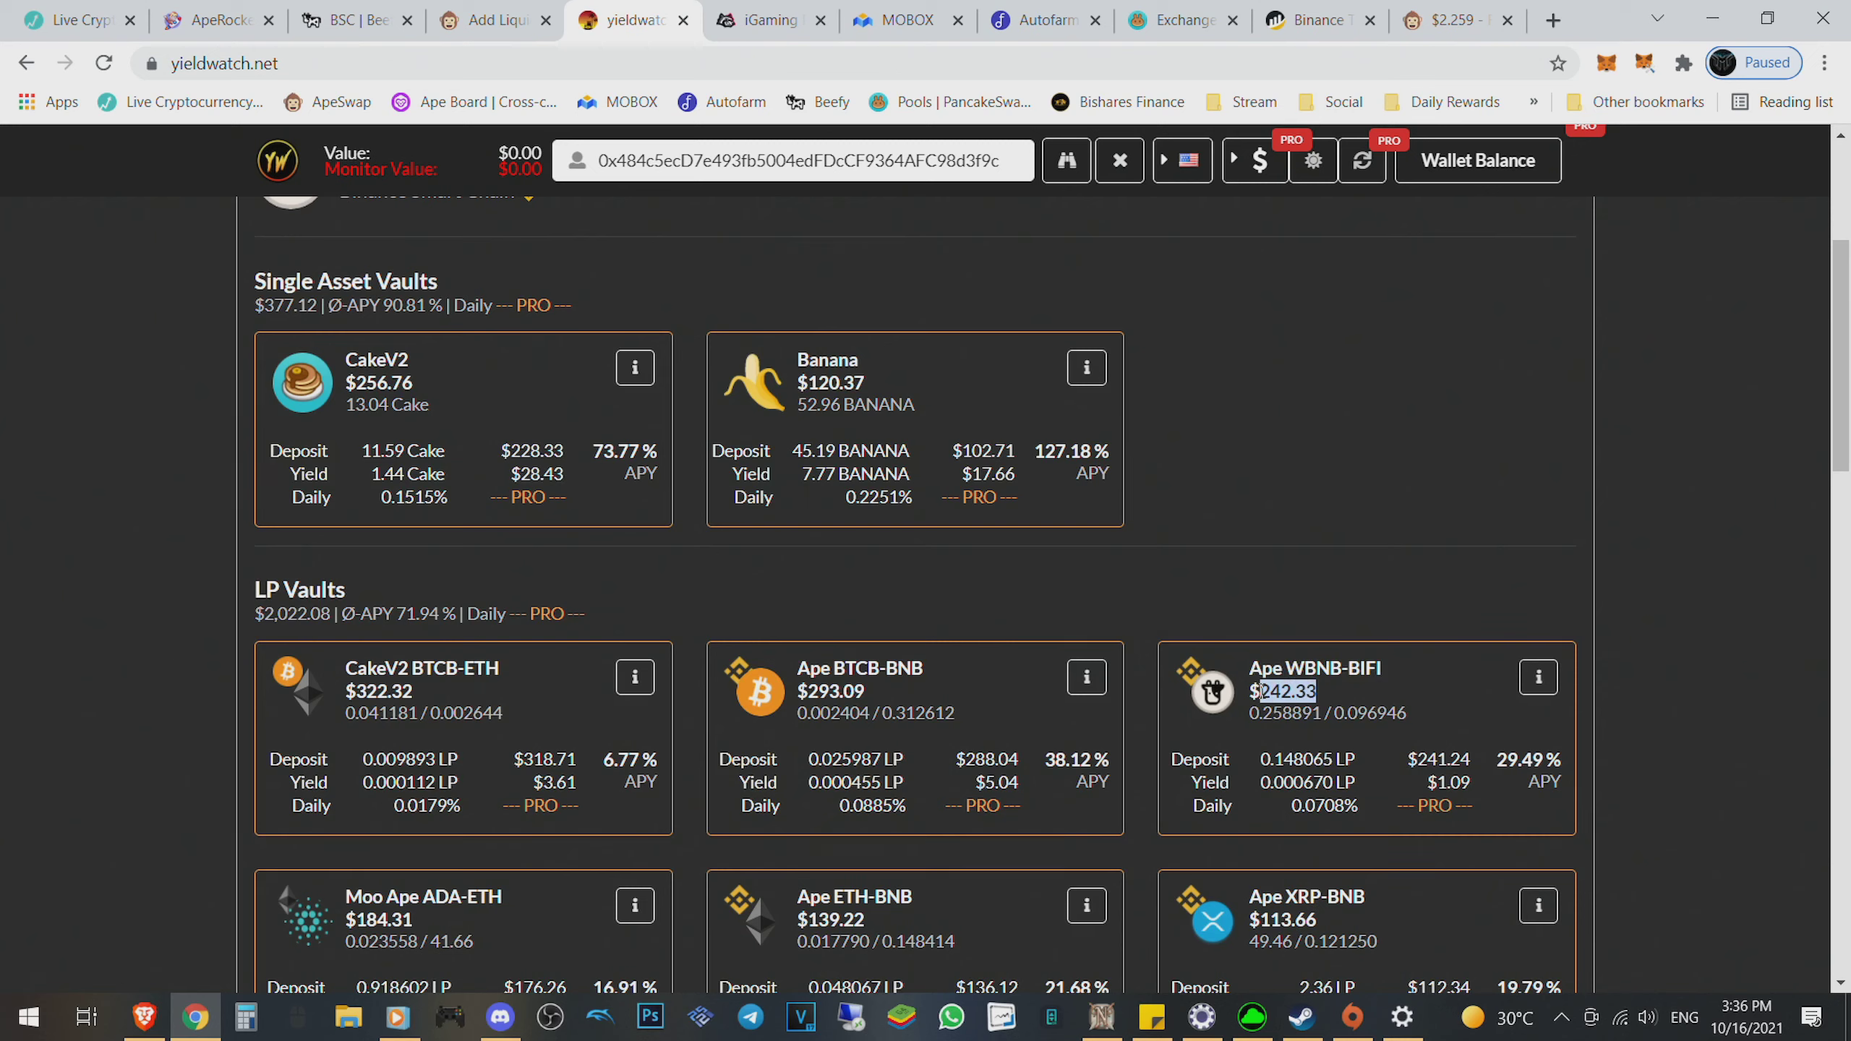
pyautogui.moveTo(1316, 691); pyautogui.dragTo(1261, 685)
pyautogui.click(1325, 697)
pyautogui.moveTo(1212, 690)
pyautogui.scroll(-4, 1378, 744)
pyautogui.scroll(-6, 1379, 744)
pyautogui.scroll(-5, 557, 694)
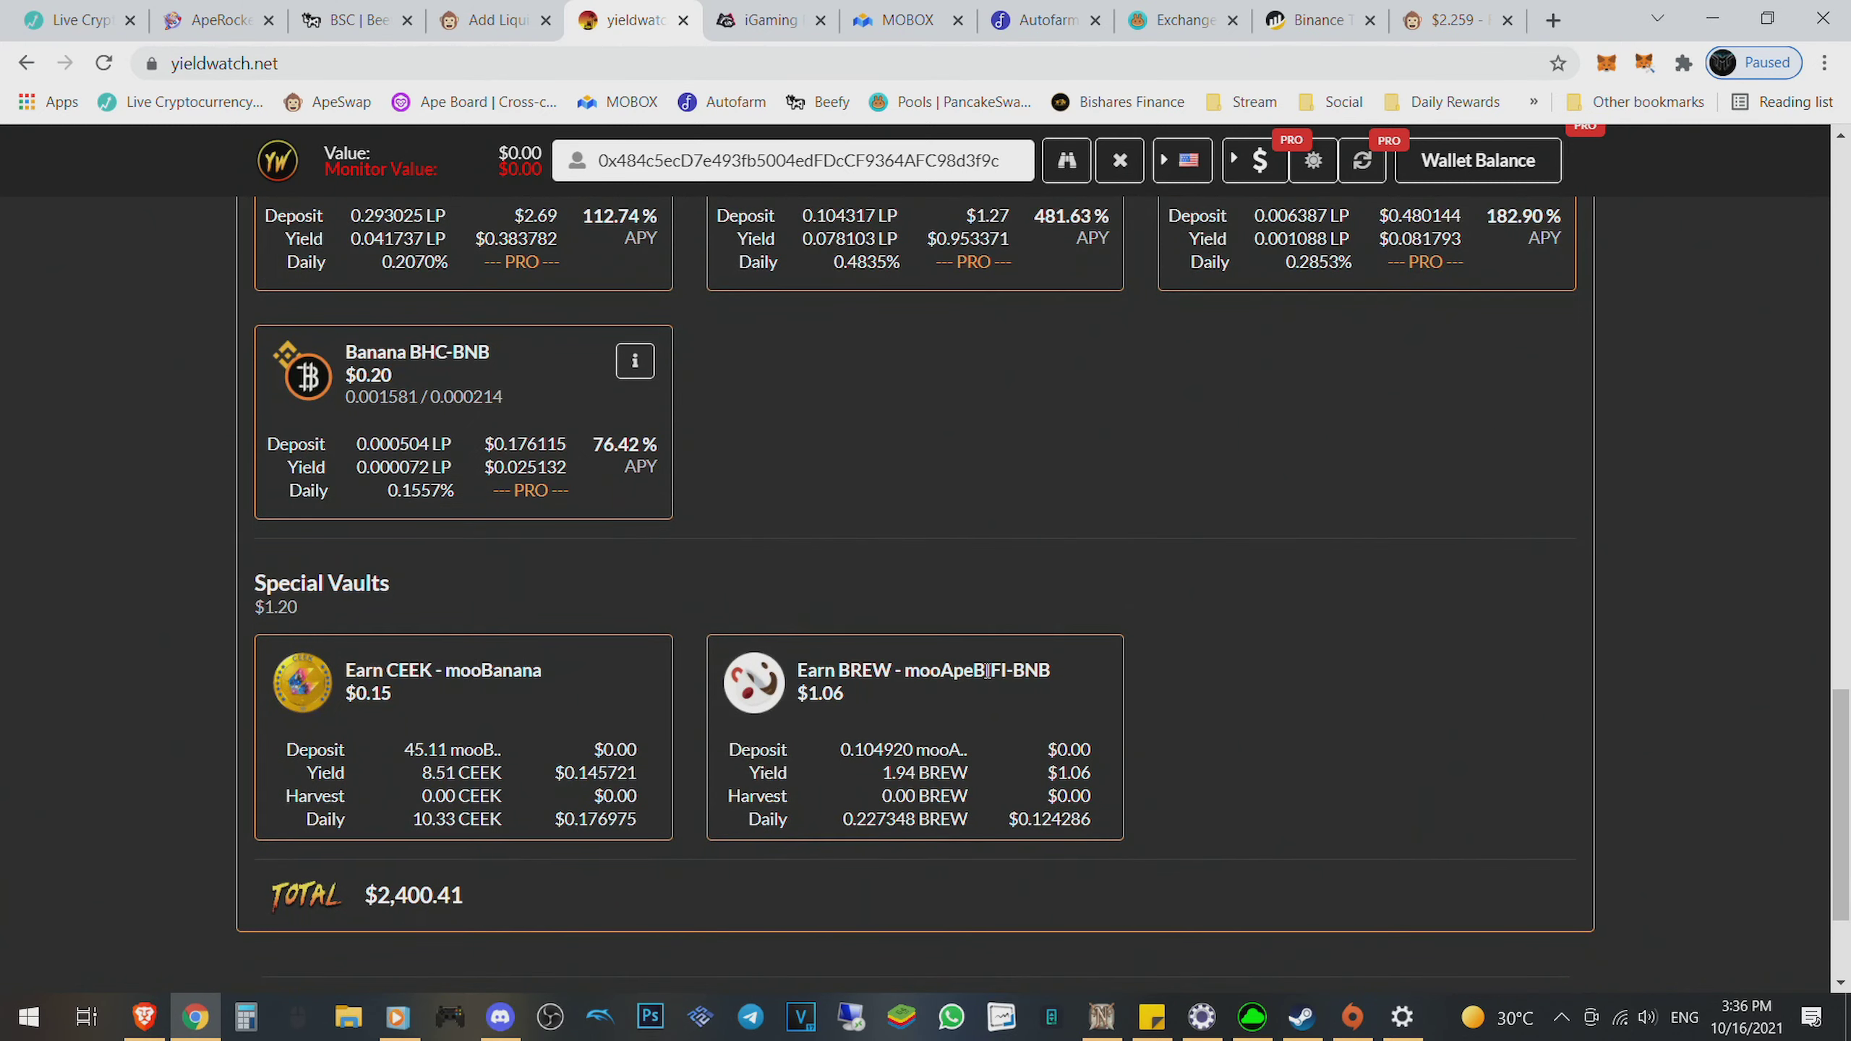
pyautogui.scroll(3, 940, 678)
pyautogui.scroll(3, 987, 671)
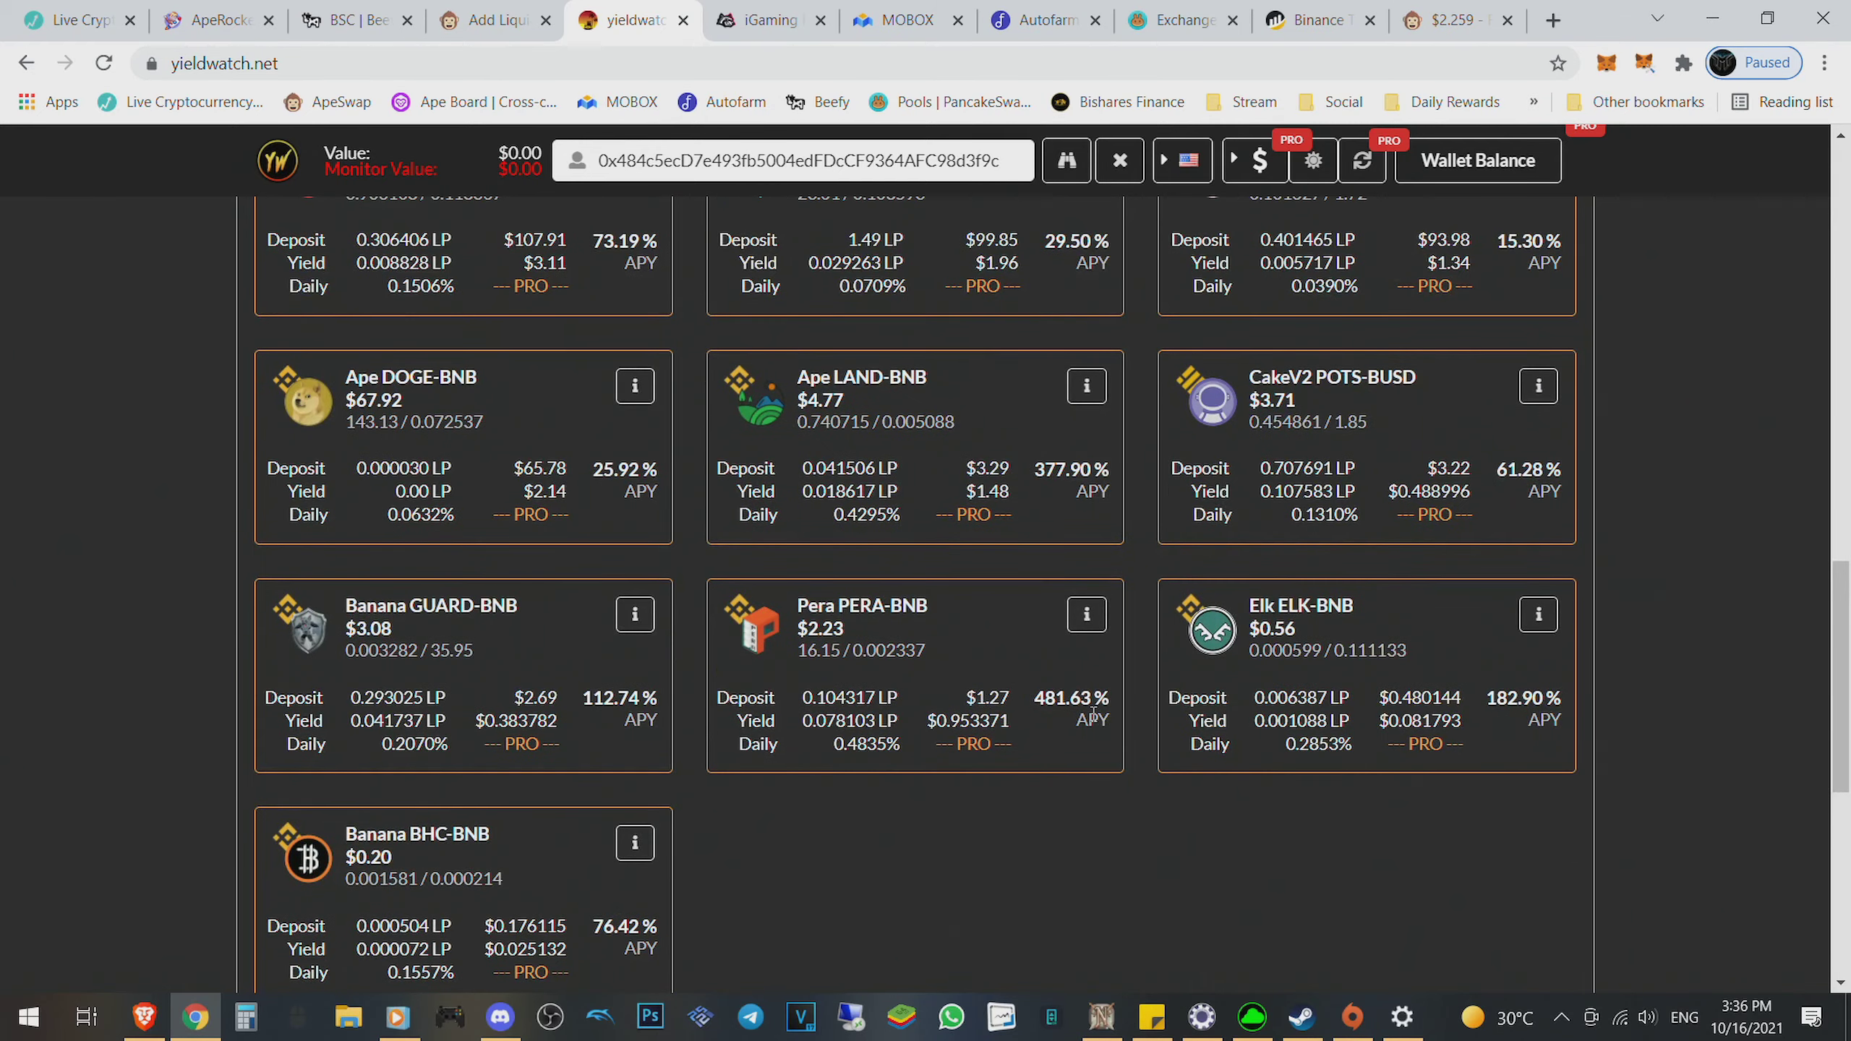
pyautogui.scroll(5, 1094, 714)
pyautogui.scroll(5, 1094, 714)
pyautogui.scroll(2, 1094, 715)
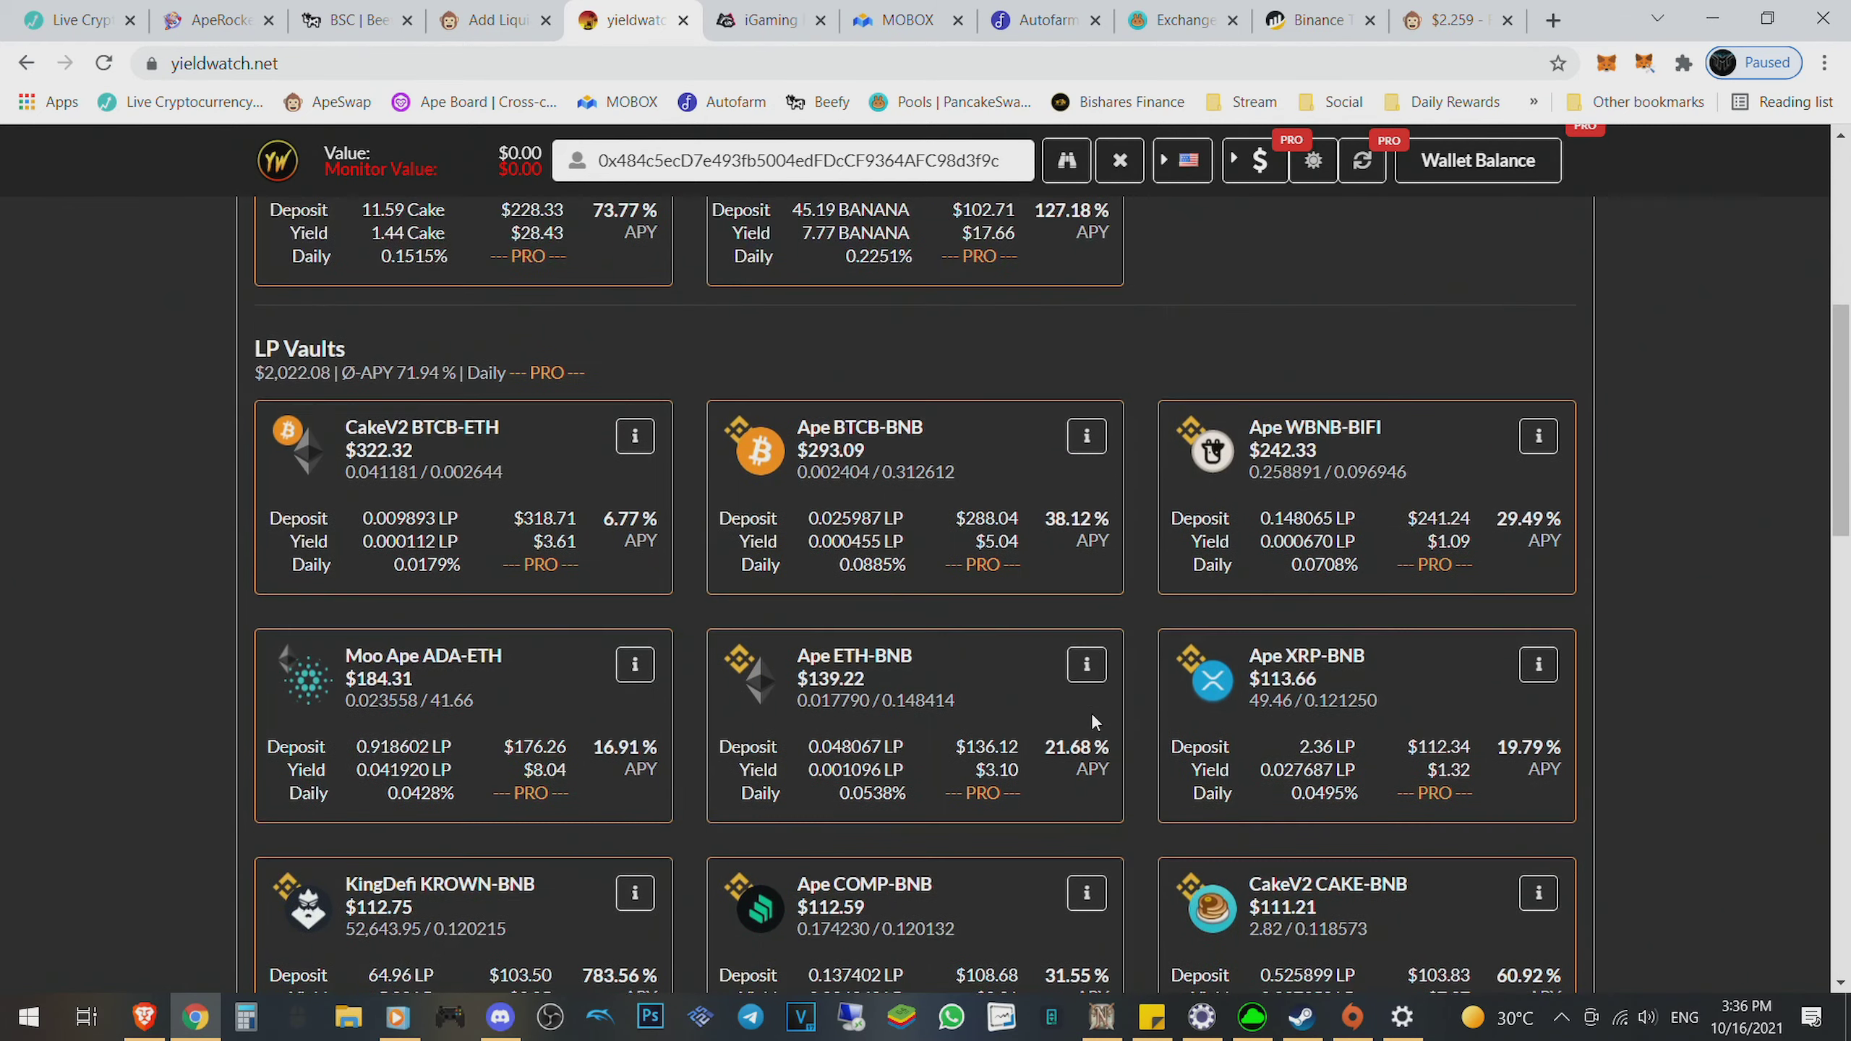
pyautogui.scroll(3, 1092, 716)
pyautogui.scroll(5, 1090, 712)
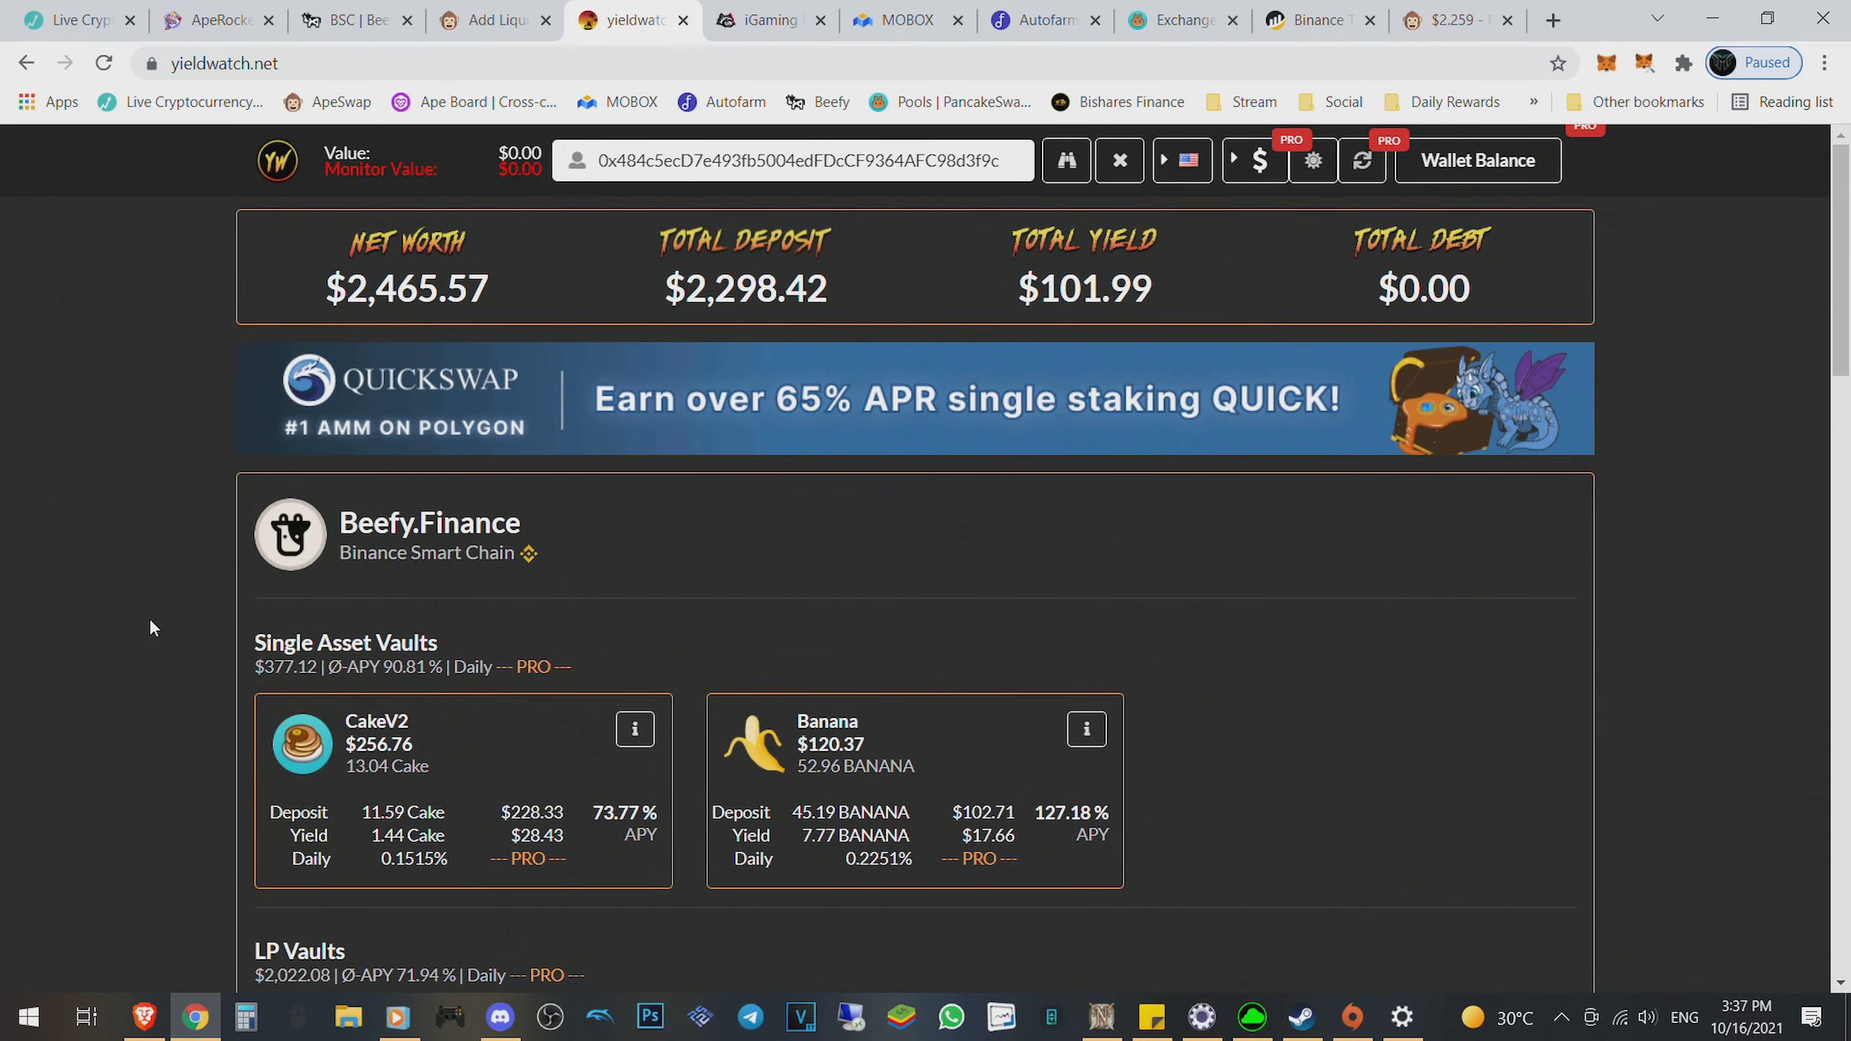
pyautogui.scroll(-2, 151, 628)
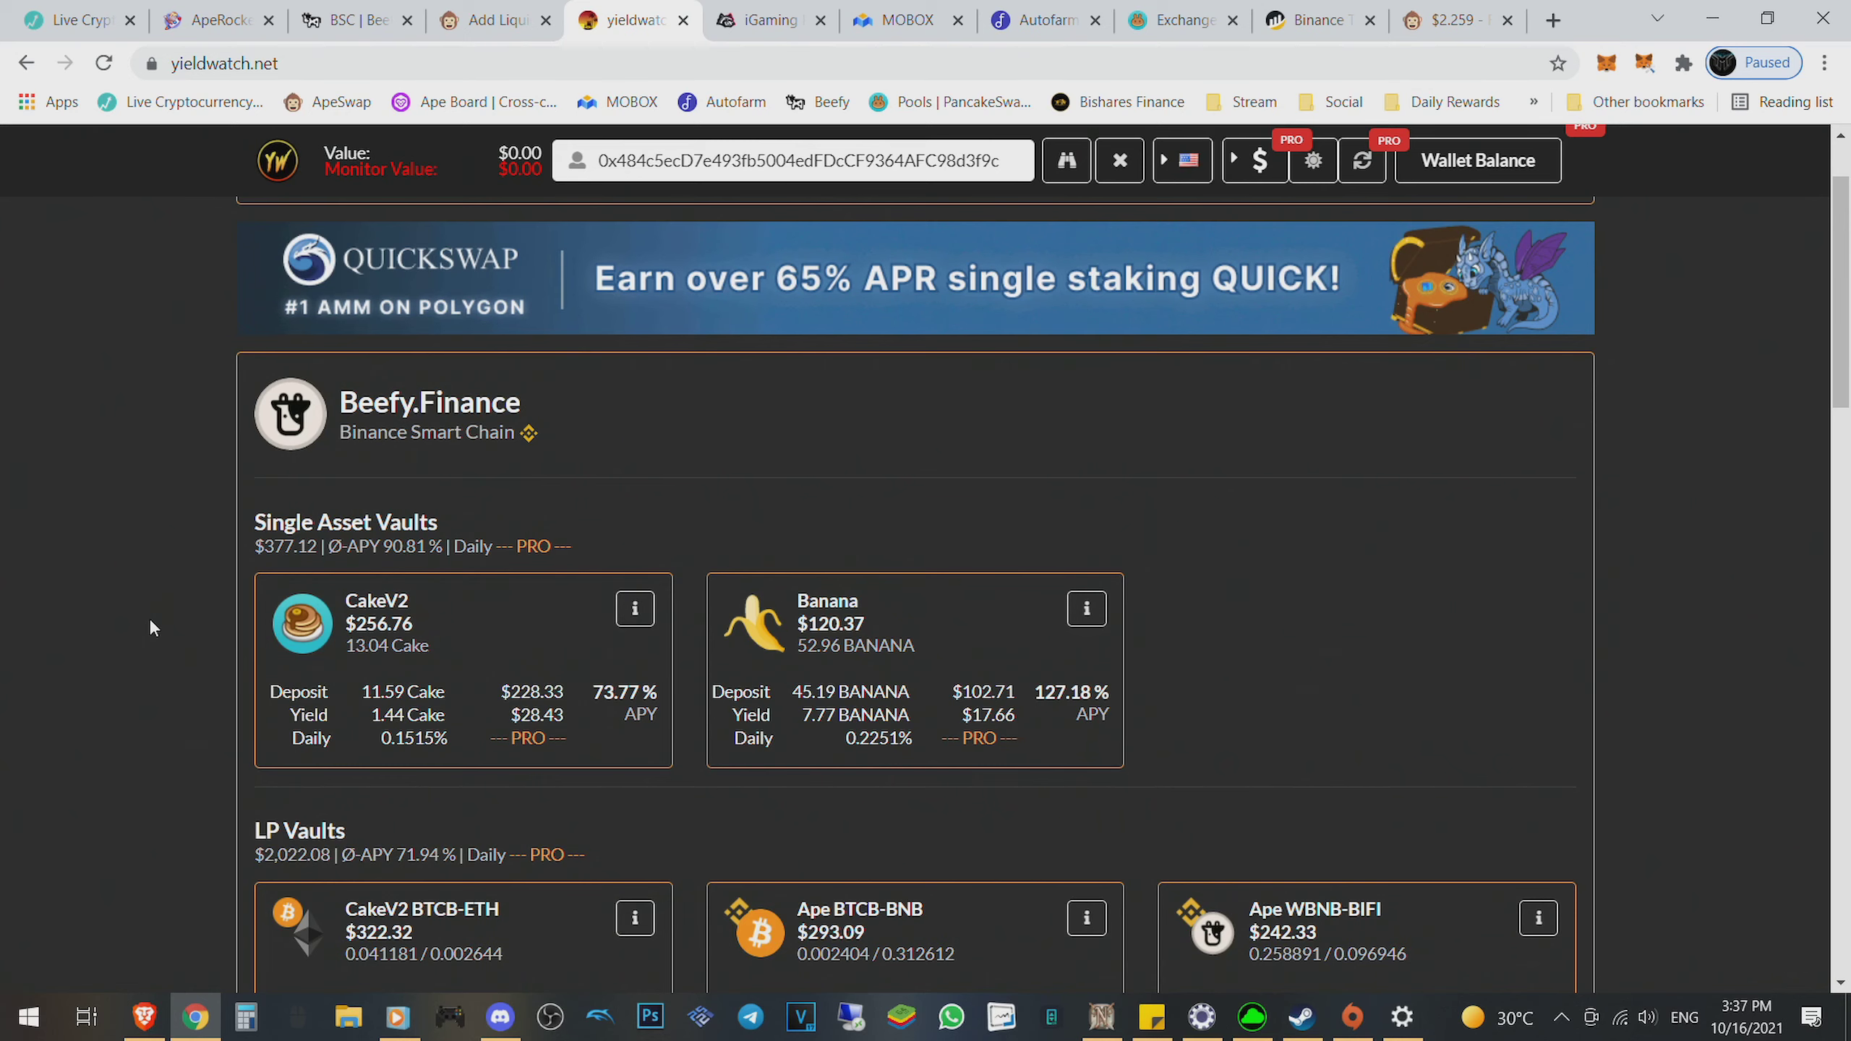
pyautogui.scroll(2, 151, 623)
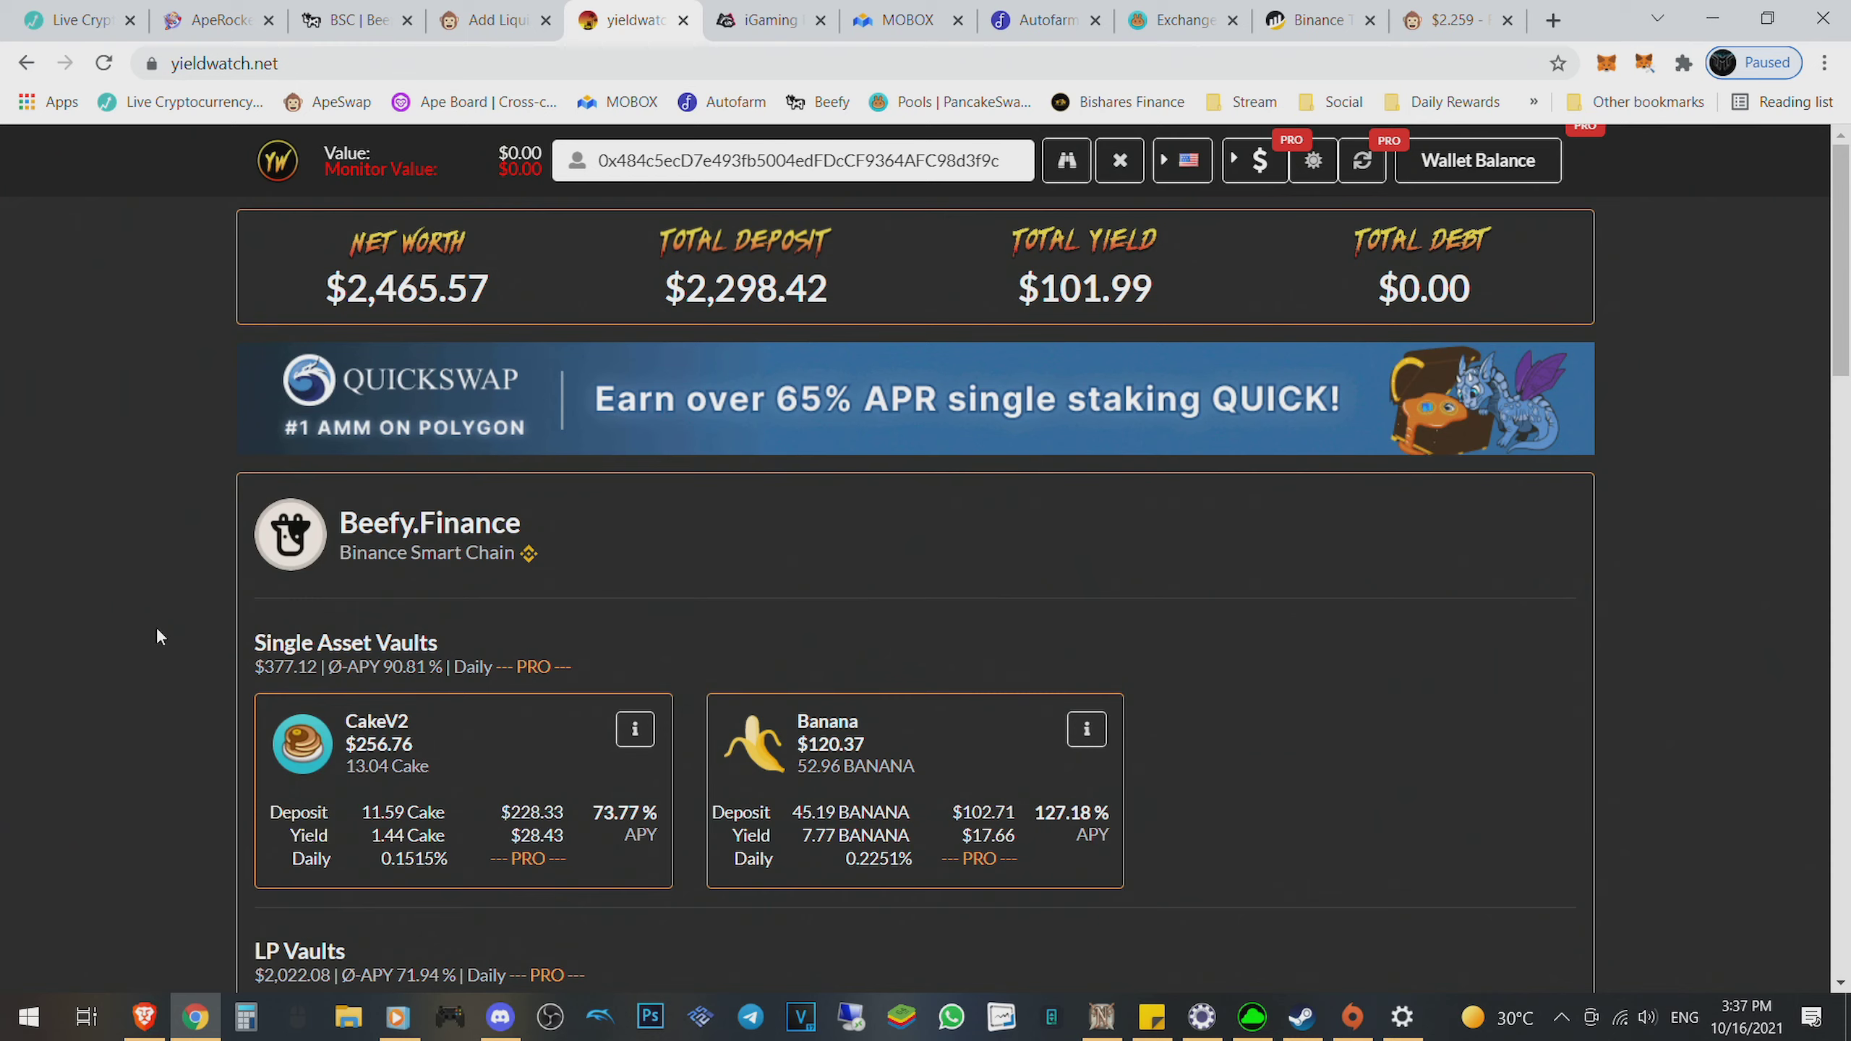
pyautogui.scroll(-5, 158, 631)
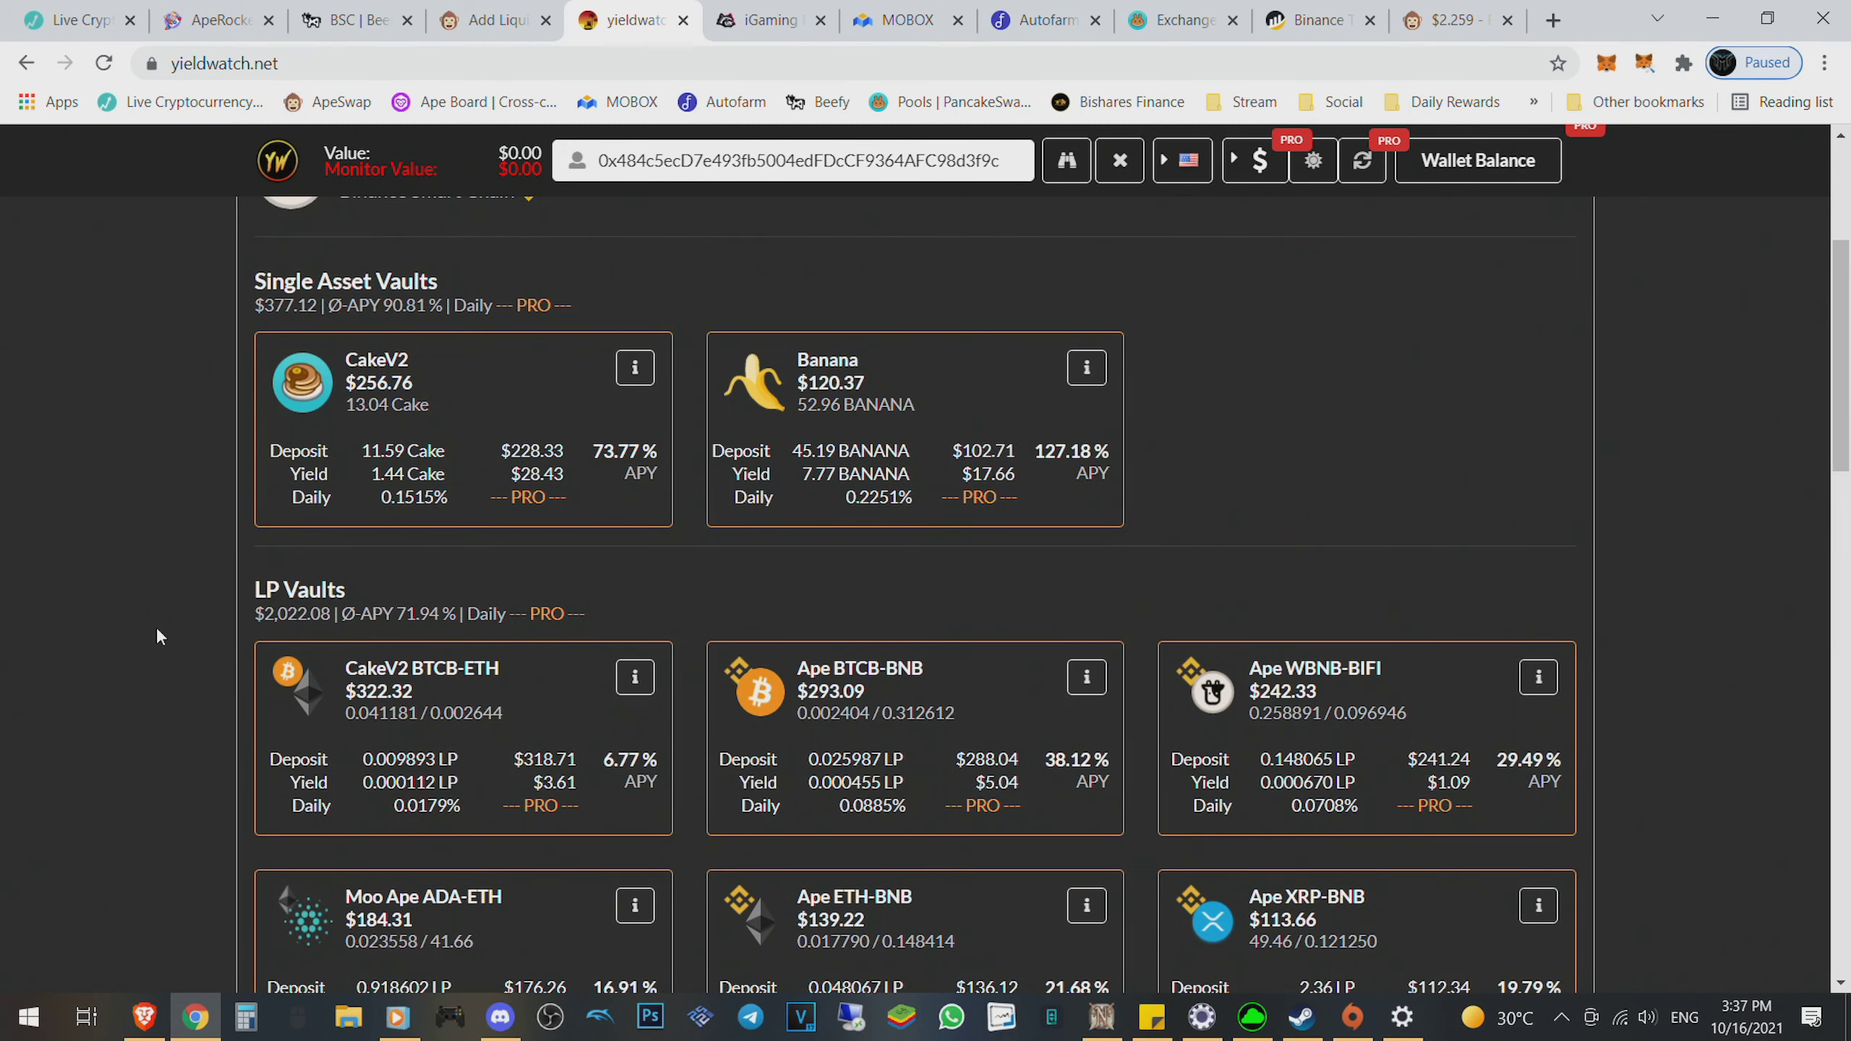
pyautogui.scroll(5, 157, 631)
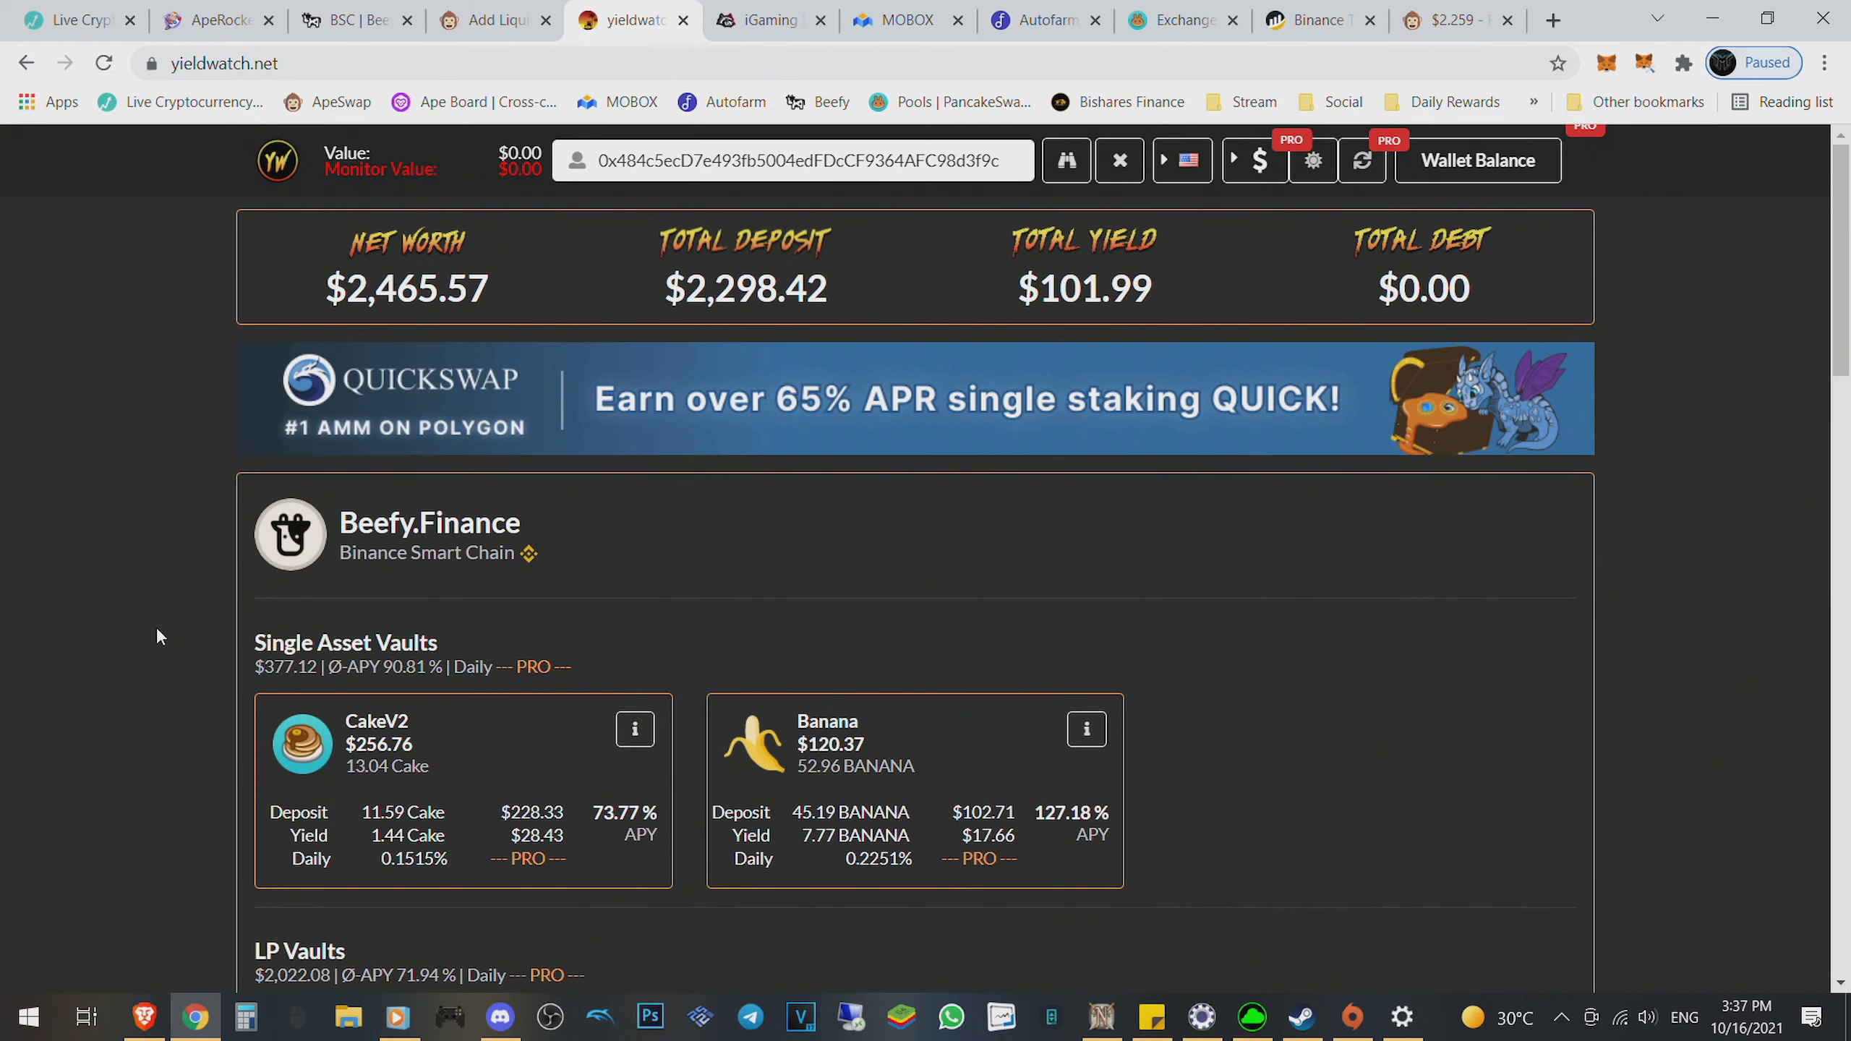
pyautogui.scroll(-8, 157, 631)
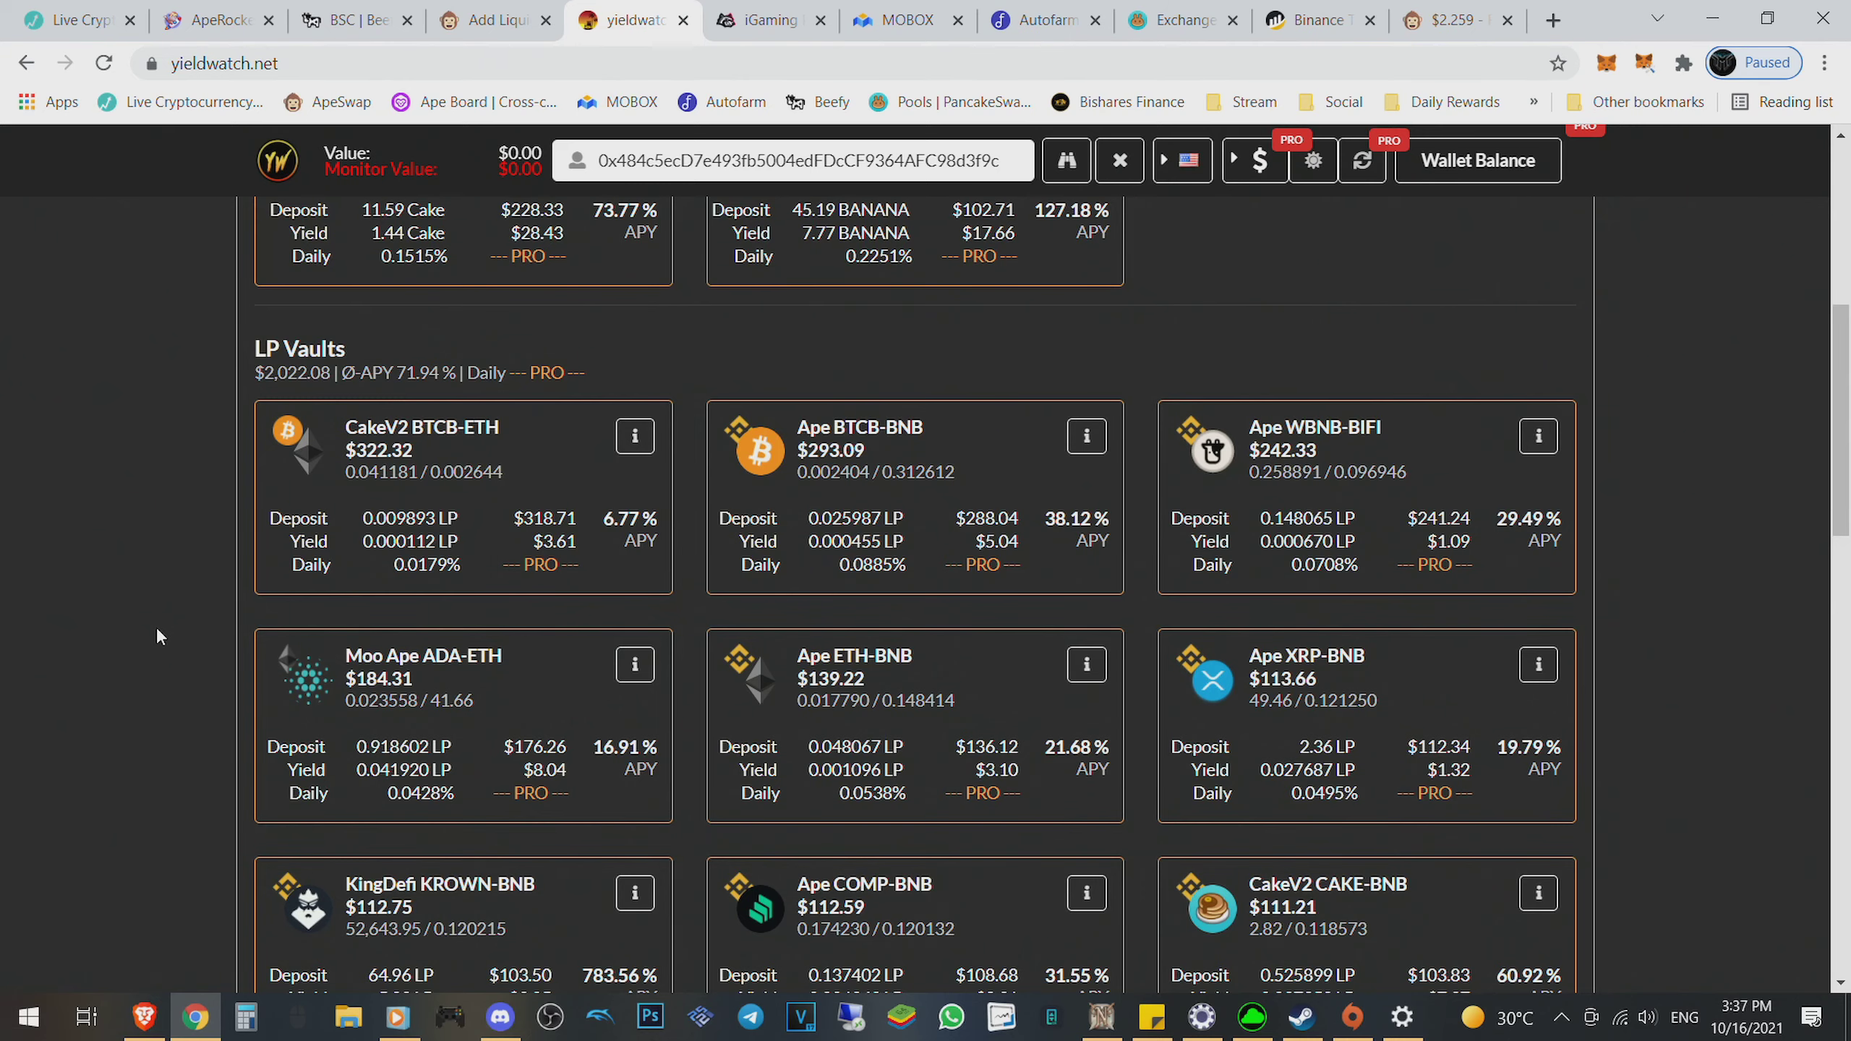
pyautogui.scroll(-3, 158, 632)
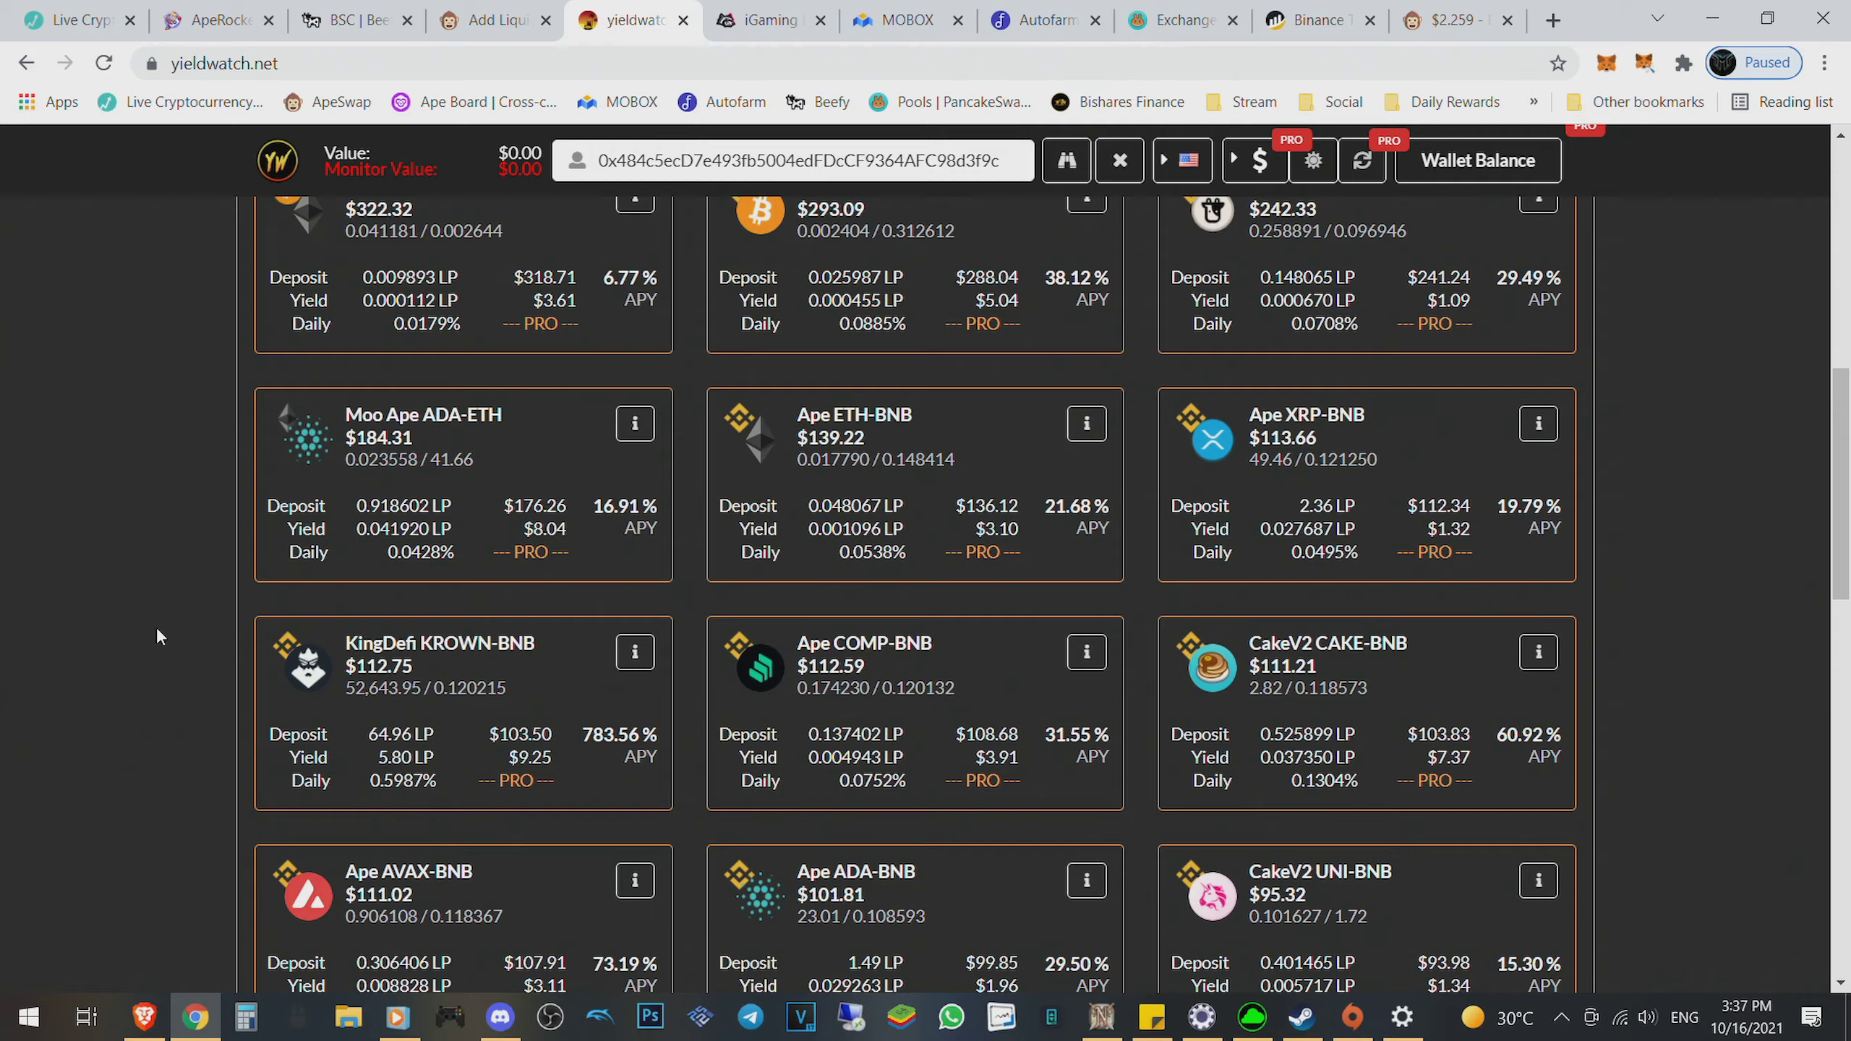
pyautogui.scroll(-3, 158, 629)
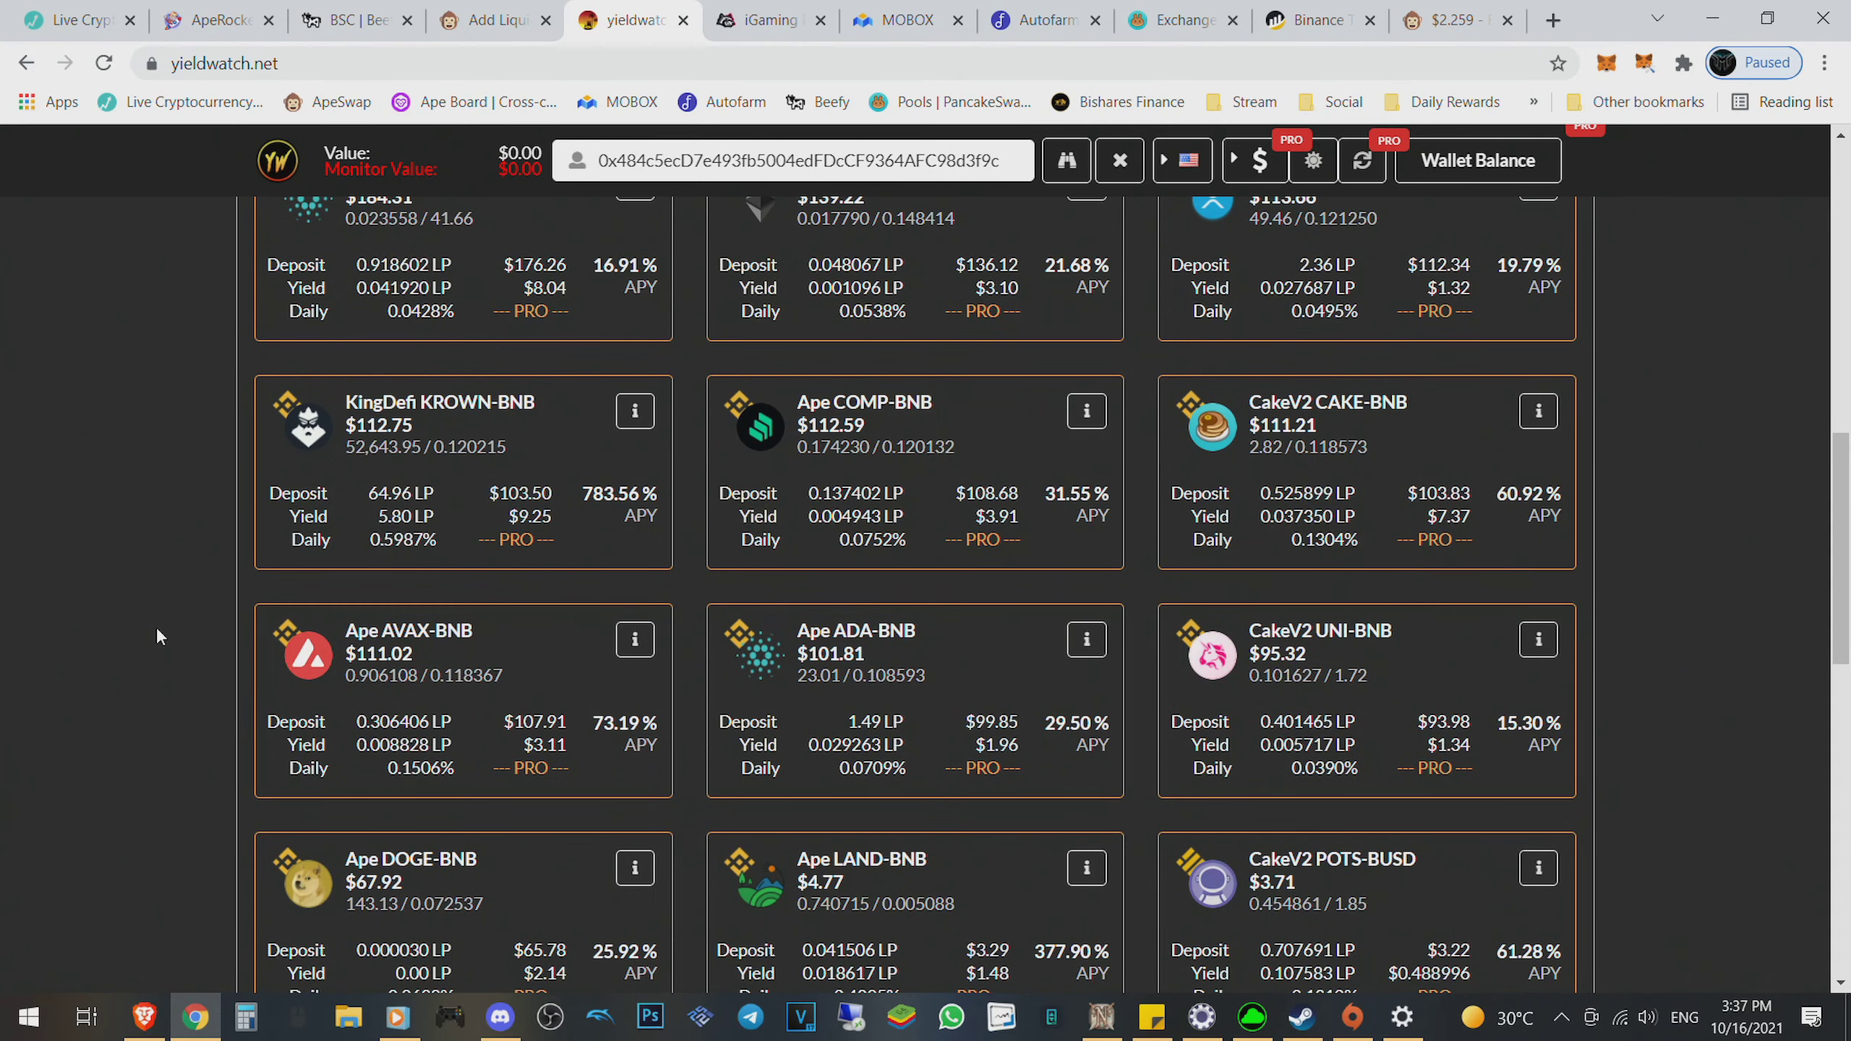